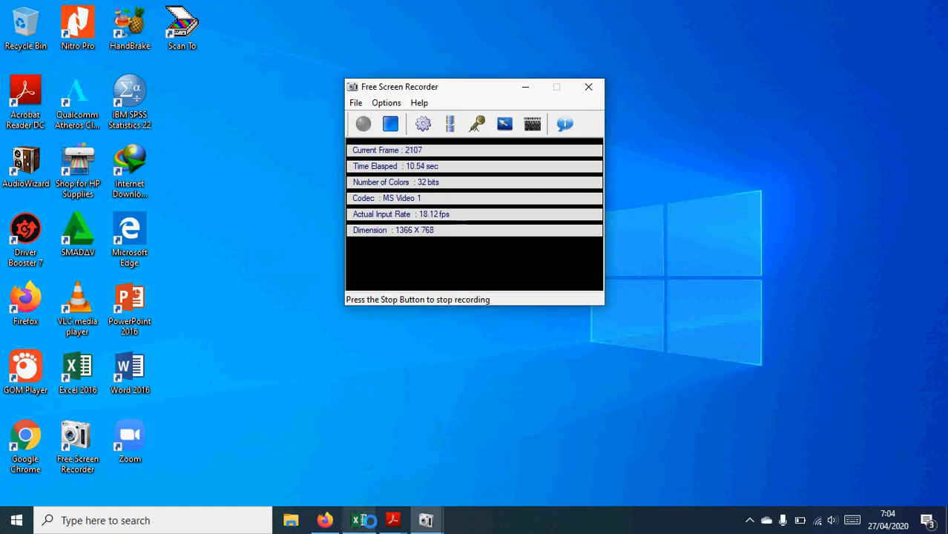
# - Switch to the Excel workbook and total the gallon volumes in C13 with the SUM of C3:C12
pyautogui.click(360, 520)
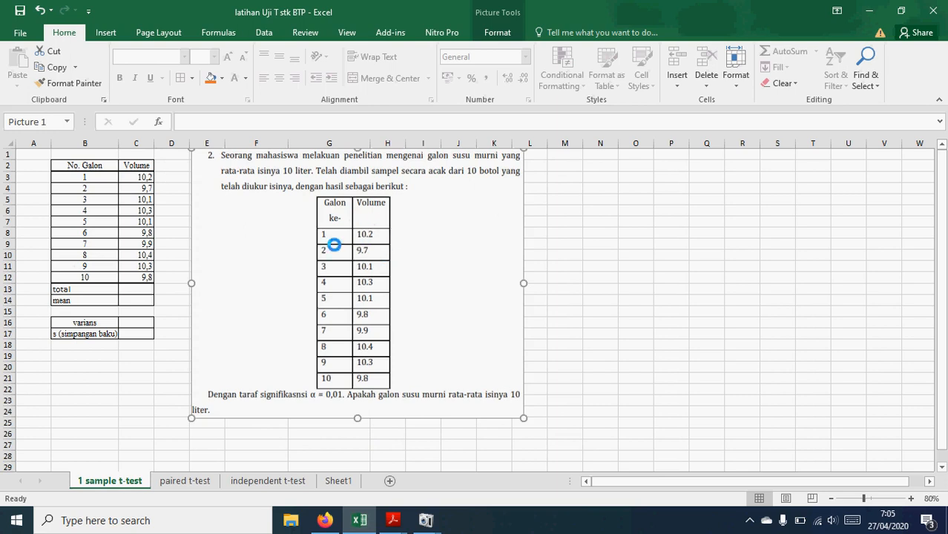
pyautogui.click(145, 292)
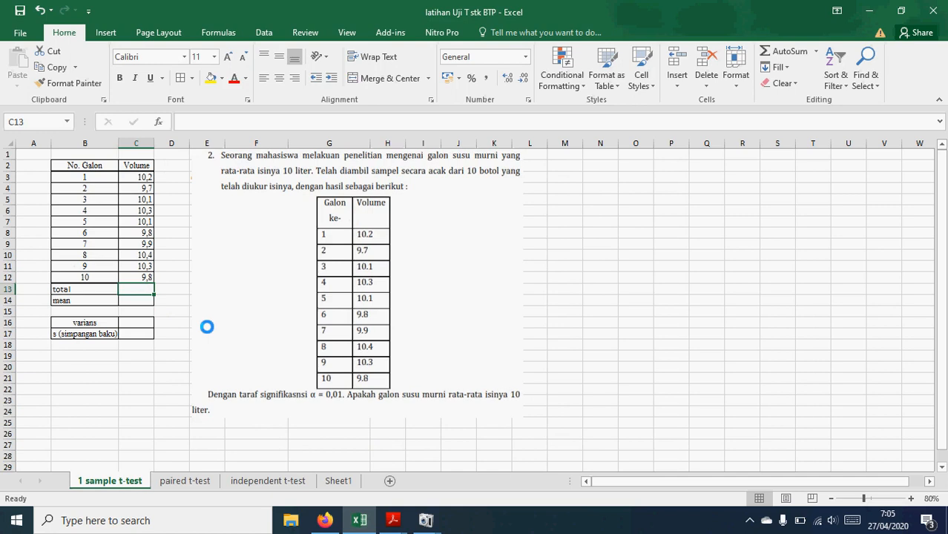
pyautogui.write('=SU')
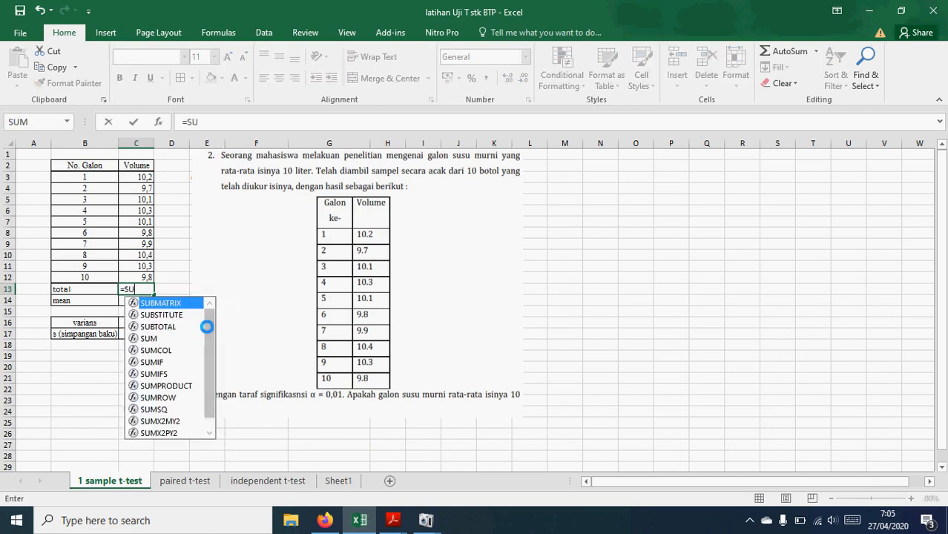
pyautogui.write('M(')
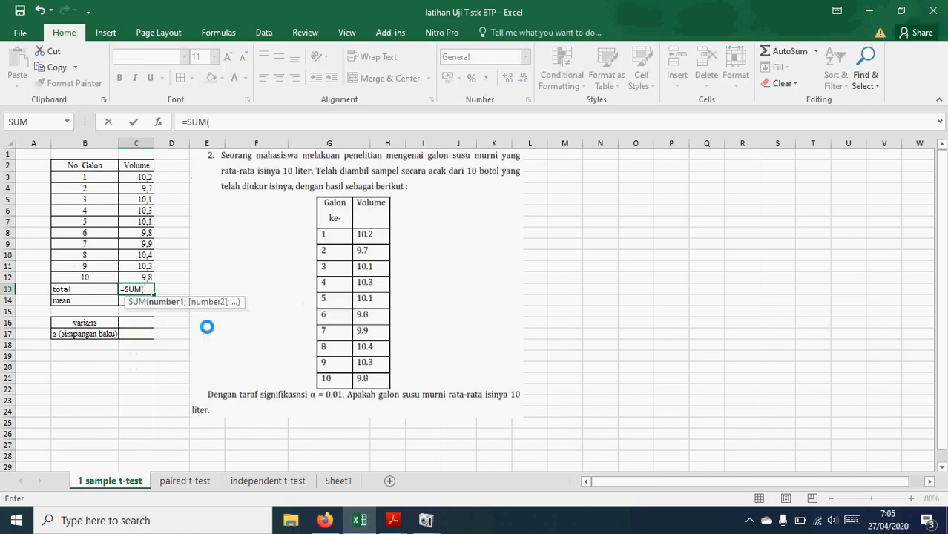
pyautogui.moveTo(139, 177); pyautogui.dragTo(134, 265)
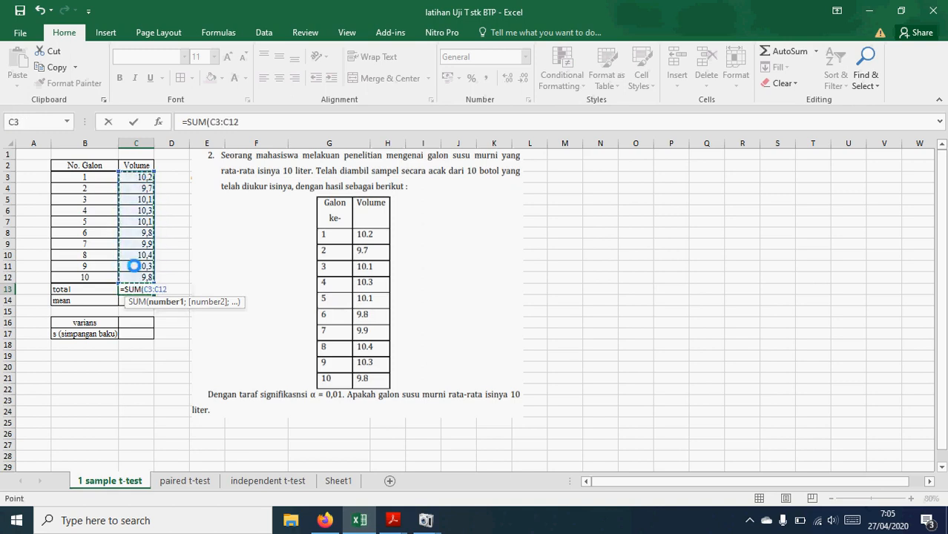
pyautogui.press('Return')
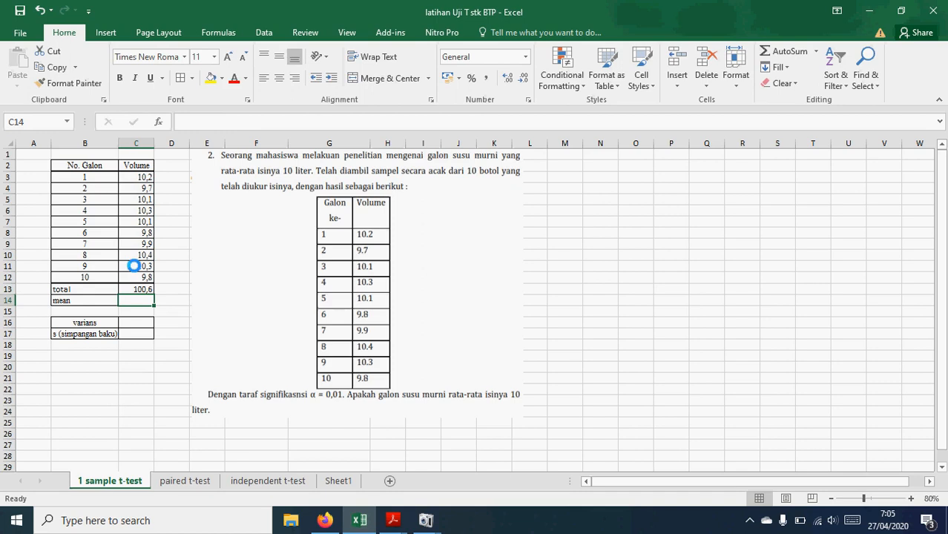
# - Calculate the mean volume in C14 with the AVERAGE of C3:C12
pyautogui.write('=')
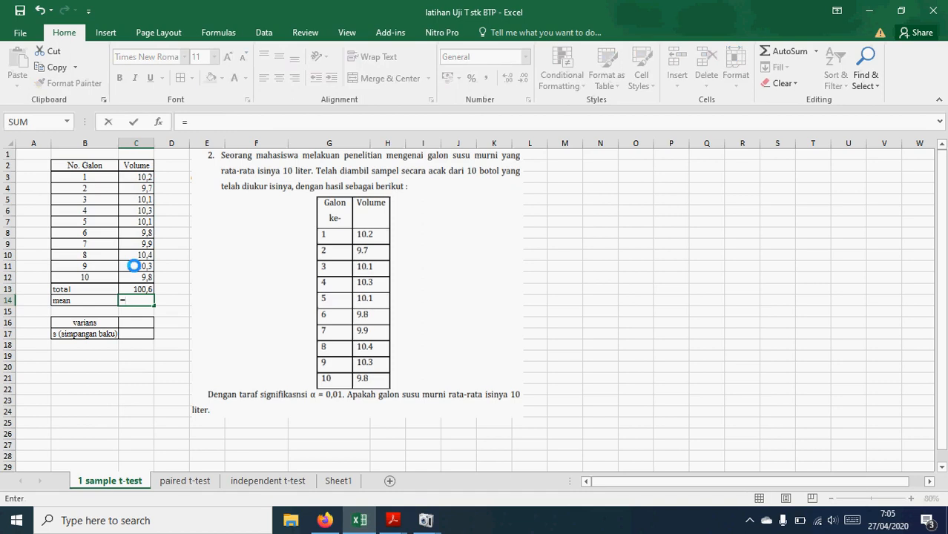
pyautogui.write('A')
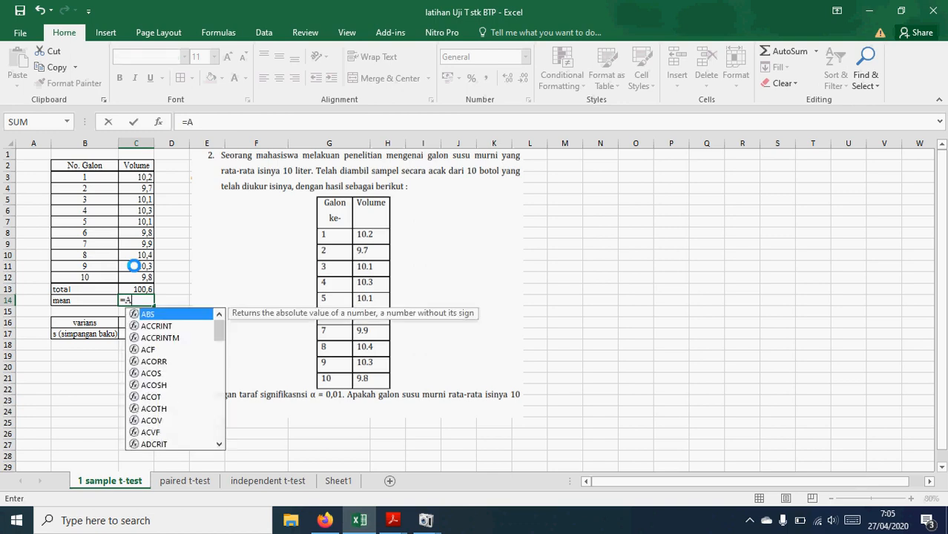
pyautogui.write('VREGA')
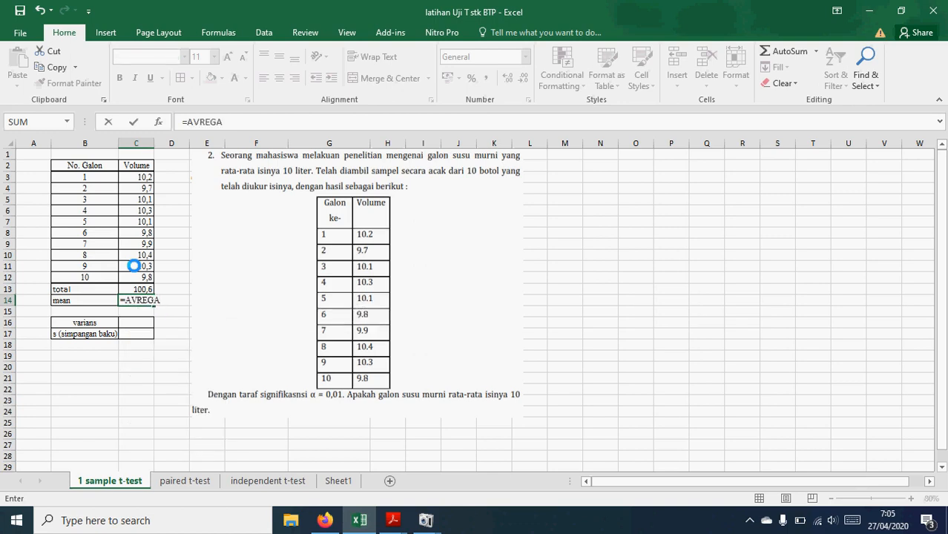
pyautogui.press('BackSpace')
pyautogui.press('BackSpace')
pyautogui.press('BackSpace')
pyautogui.press('BackSpace')
pyautogui.write('E')
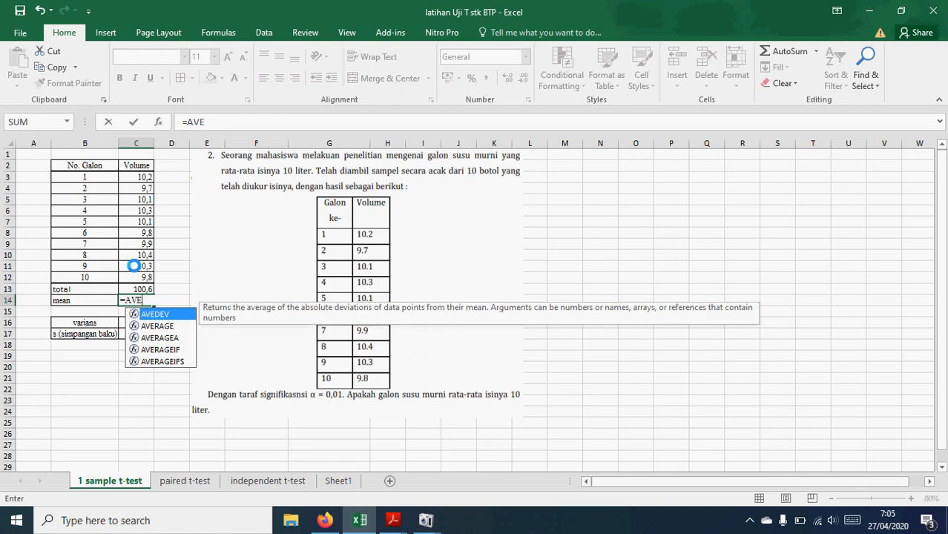
pyautogui.write('RAGE(')
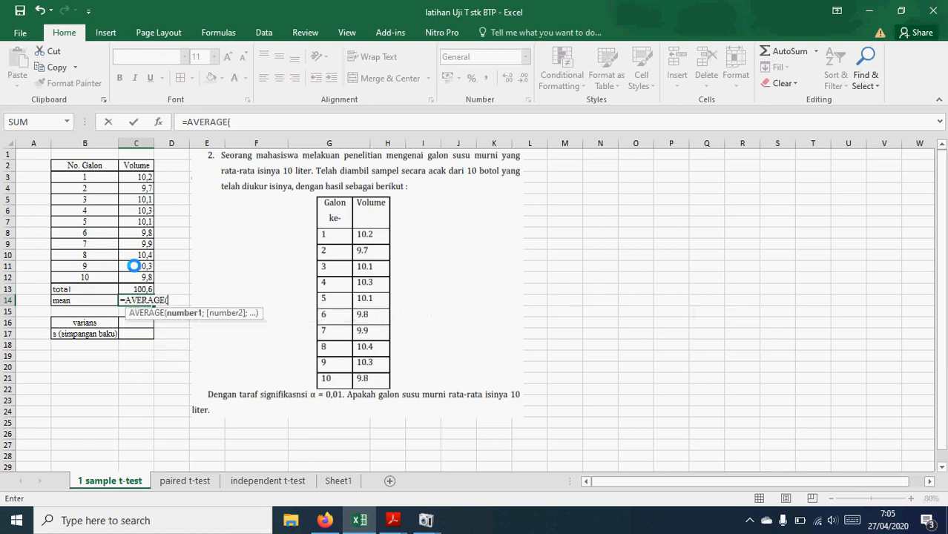
pyautogui.click(140, 178)
pyautogui.moveTo(140, 178); pyautogui.dragTo(136, 280)
pyautogui.press('Return')
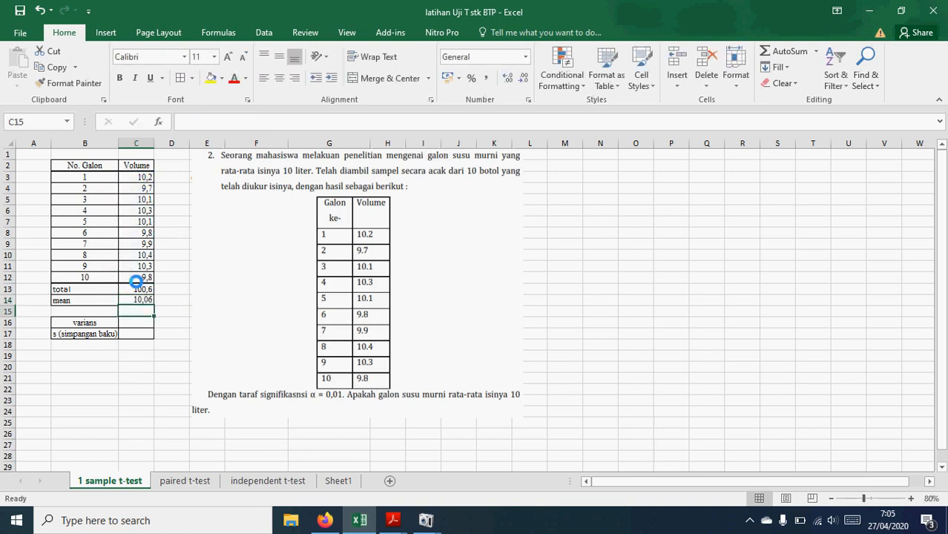
# - Calculate the variance in C16 with the formula =VAR(C3:C12)
pyautogui.click(144, 323)
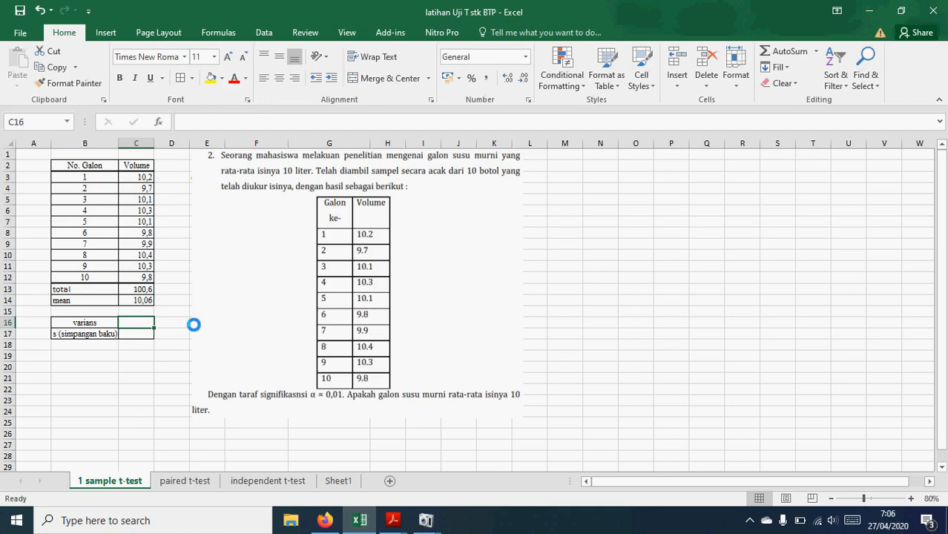
pyautogui.write('=V')
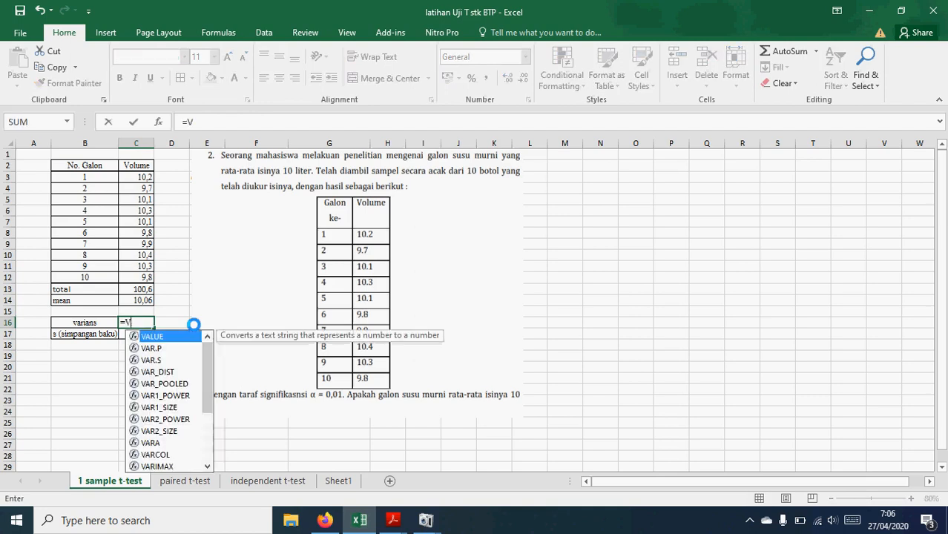
pyautogui.write('AR(')
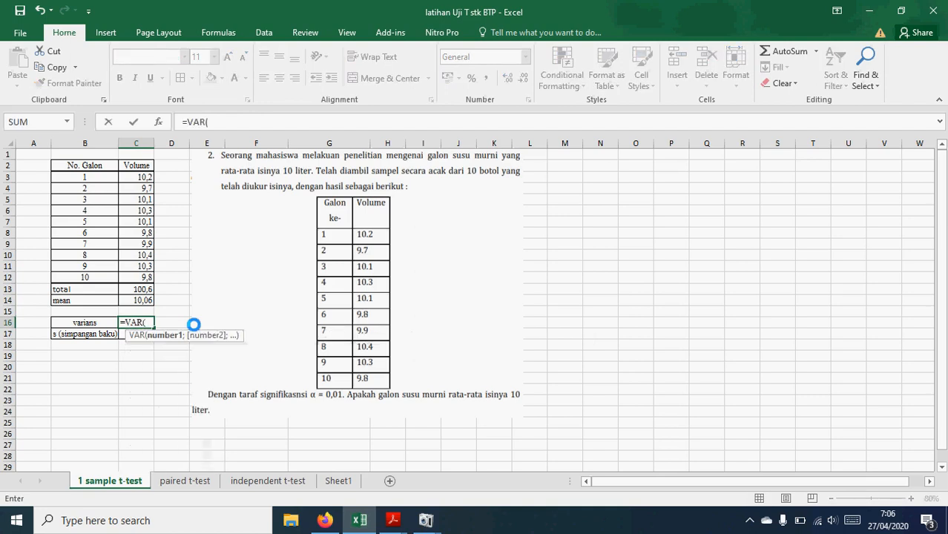
pyautogui.moveTo(136, 178); pyautogui.dragTo(137, 278)
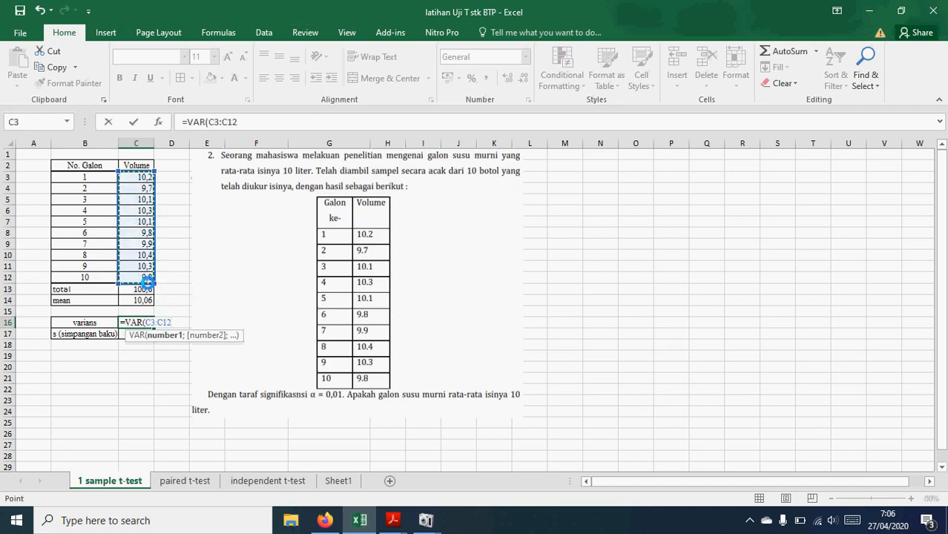
pyautogui.write(')')
pyautogui.press('Return')
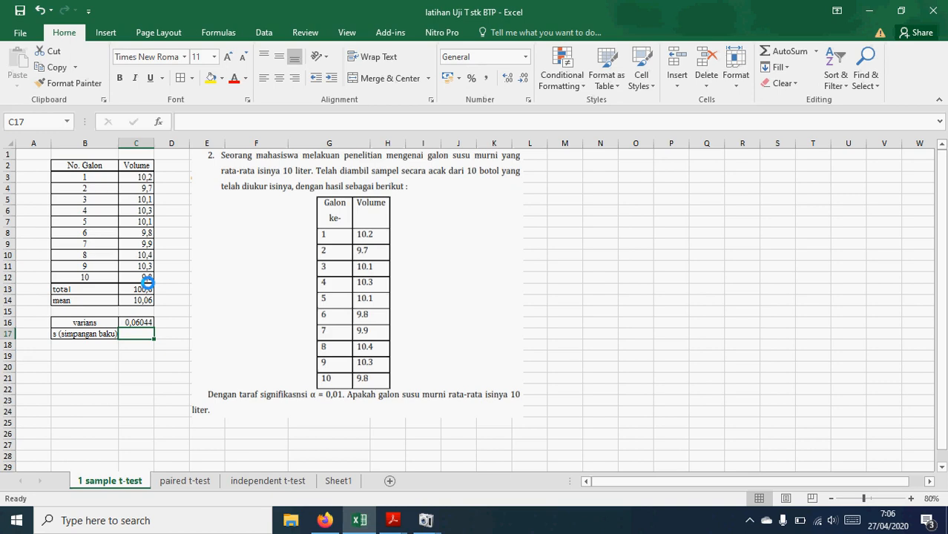
# - Calculate the standard deviation in C17 as the square root of the variance, =SQRT(C16)
pyautogui.write('=')
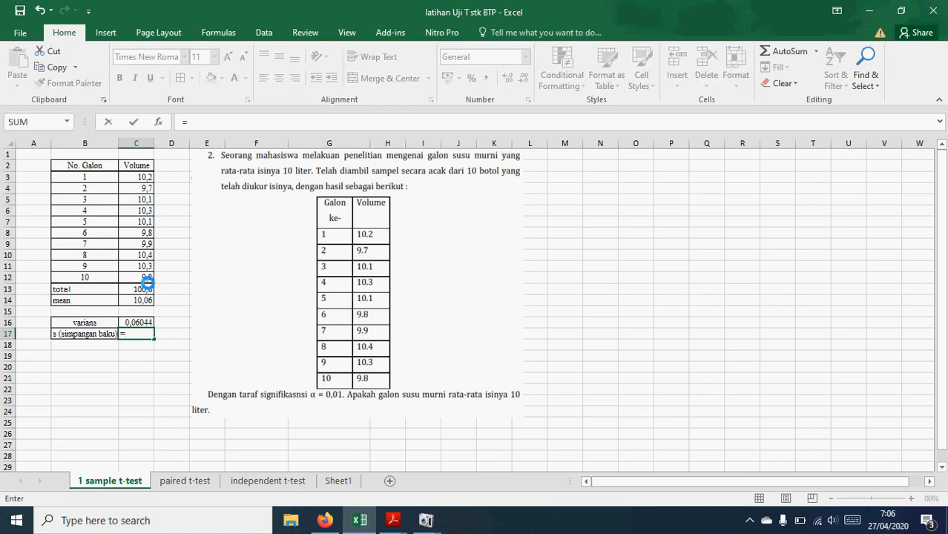
pyautogui.write('SQR')
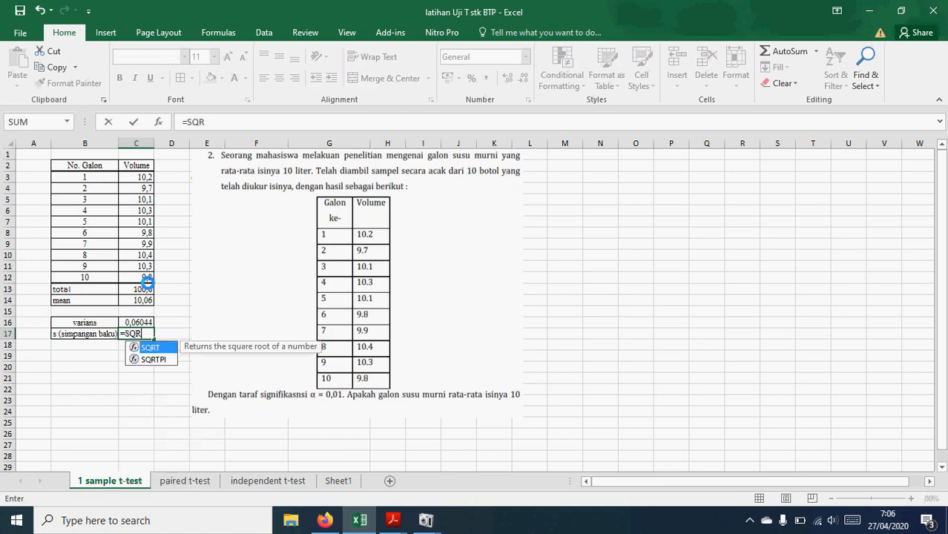
pyautogui.write('T(')
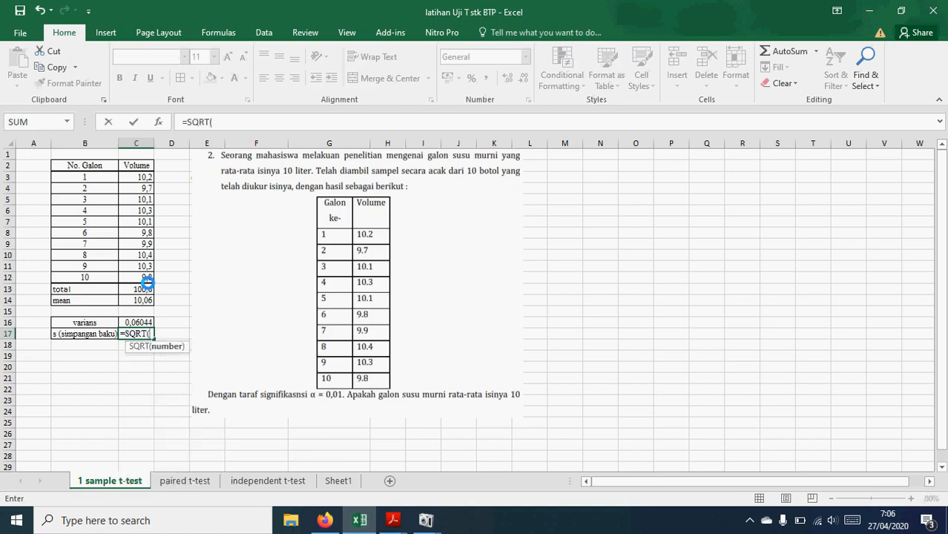
pyautogui.click(136, 323)
pyautogui.write(')')
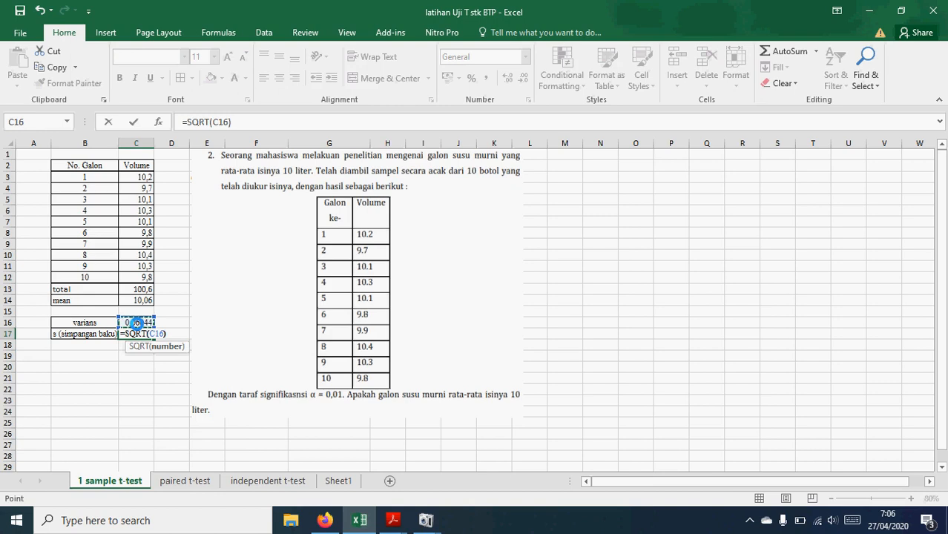
pyautogui.press('Return')
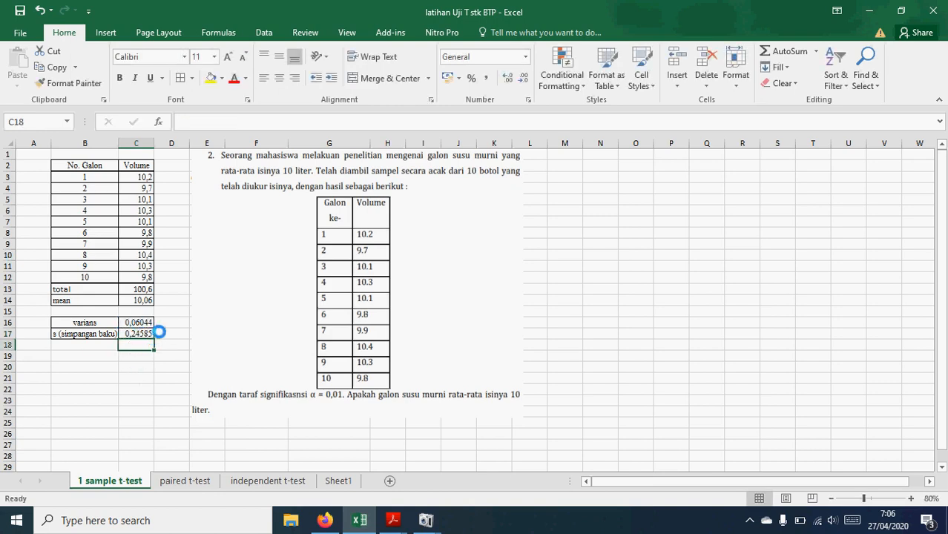
# - Cross-check the standard deviation in D17 with the STDEV of C3:C12
pyautogui.click(172, 334)
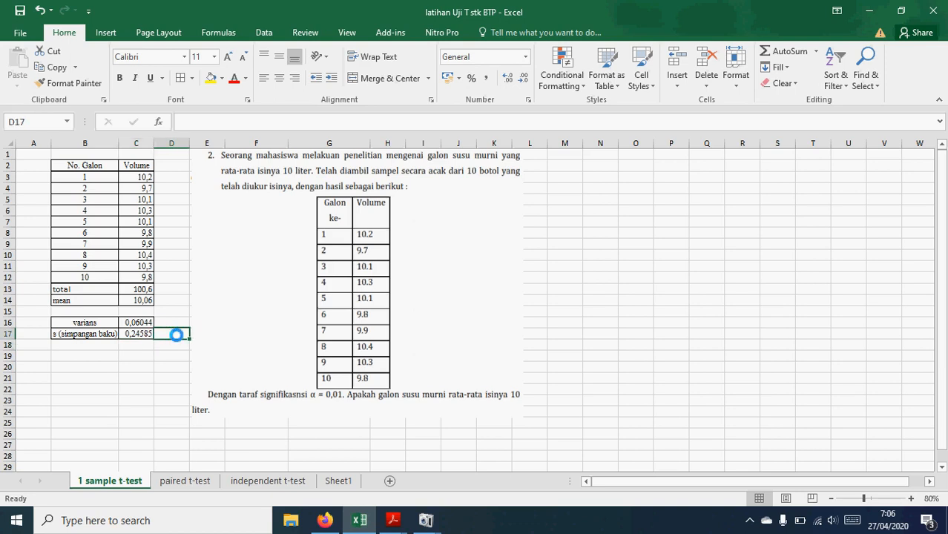
pyautogui.write('=')
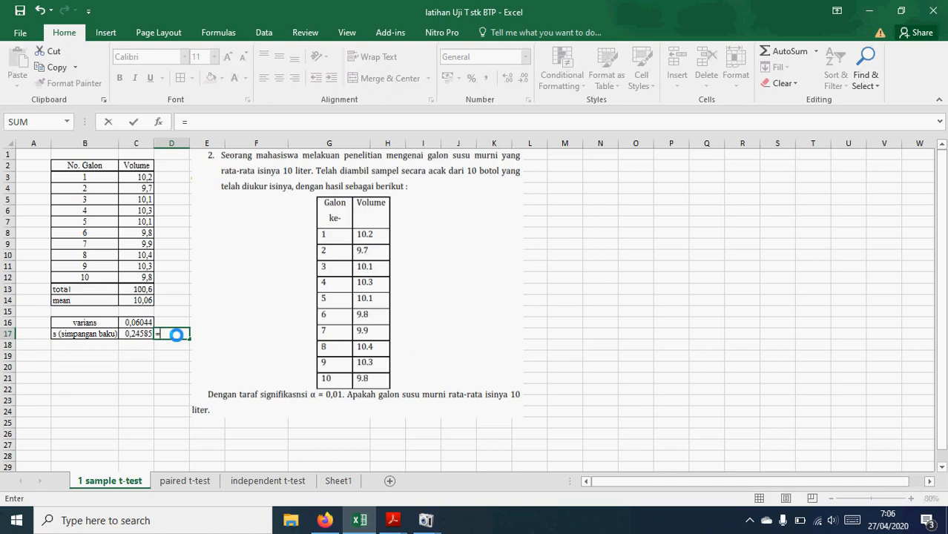
pyautogui.write('STDE')
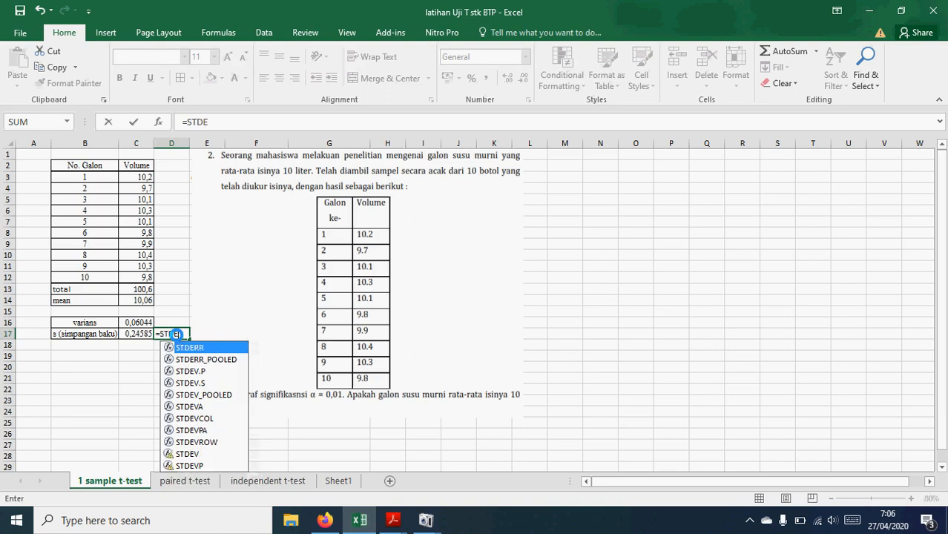
pyautogui.write('V(')
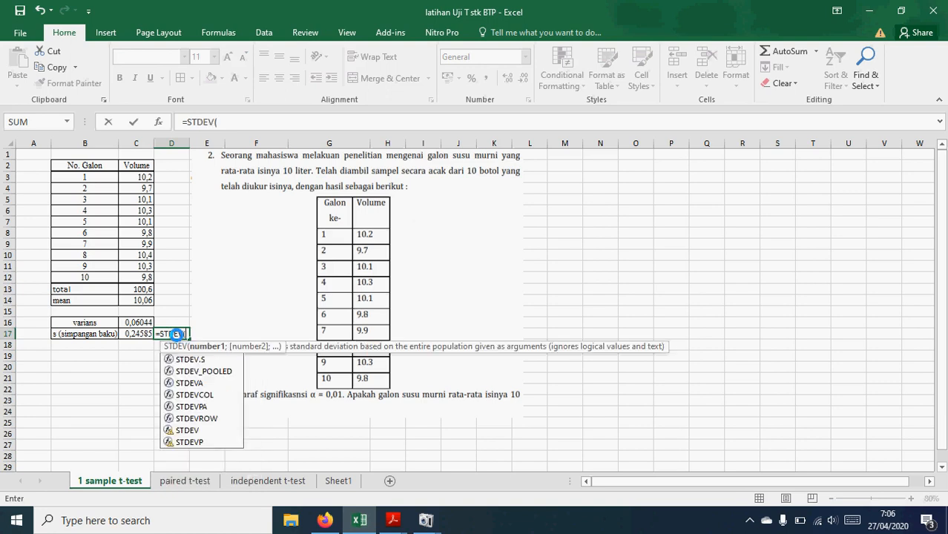
pyautogui.moveTo(146, 176); pyautogui.dragTo(121, 258)
pyautogui.write(')')
pyautogui.press('Return')
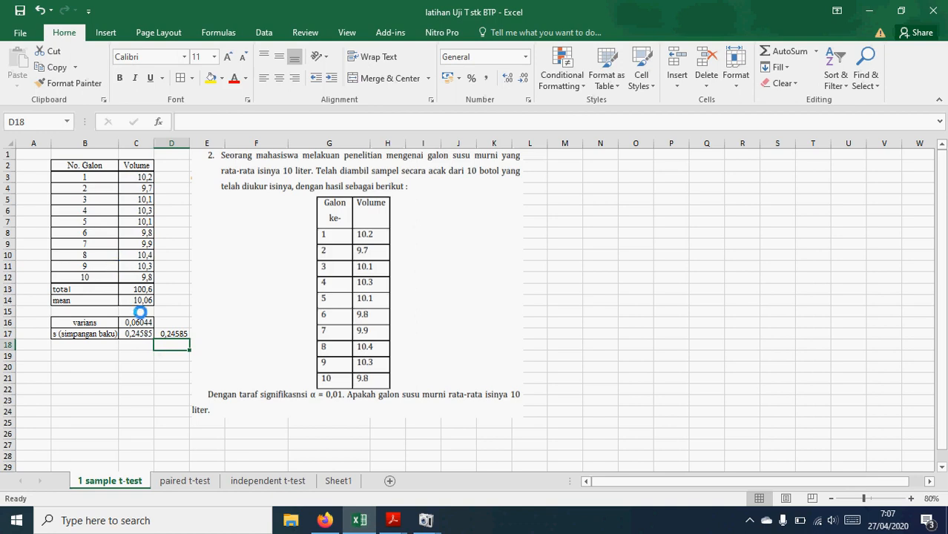
# - Format the variance and standard deviation cells C16:D17 to show two decimal places
pyautogui.moveTo(144, 323); pyautogui.dragTo(178, 334)
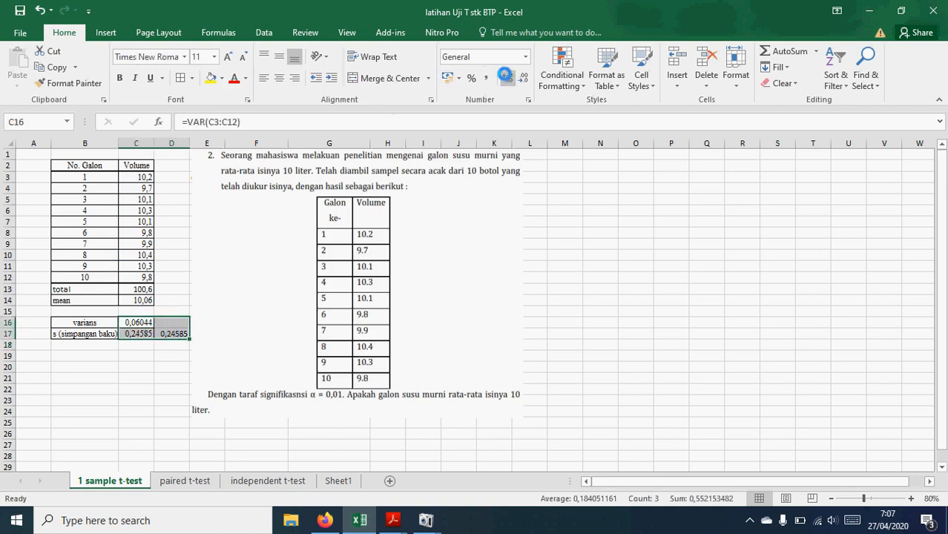
pyautogui.click(508, 77)
pyautogui.click(508, 78)
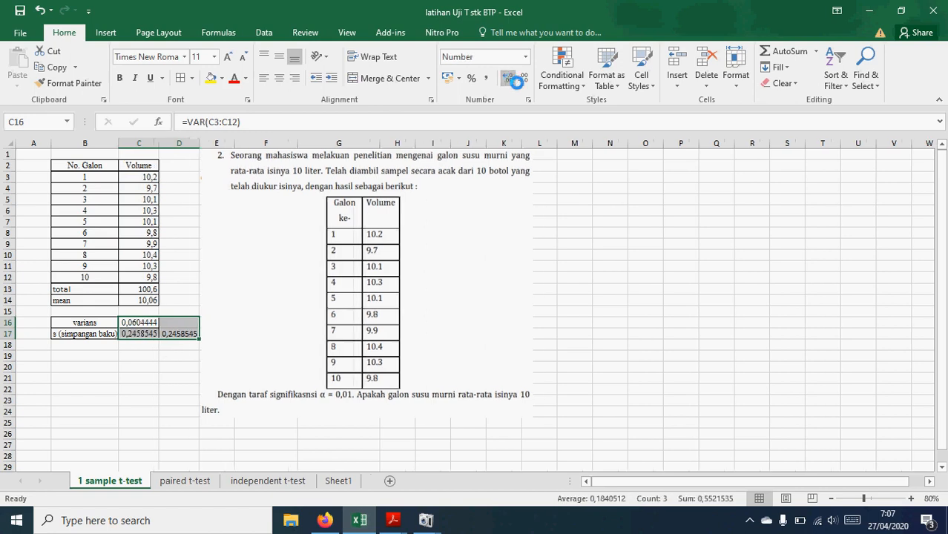
pyautogui.click(522, 77)
pyautogui.click(521, 78)
pyautogui.click(522, 78)
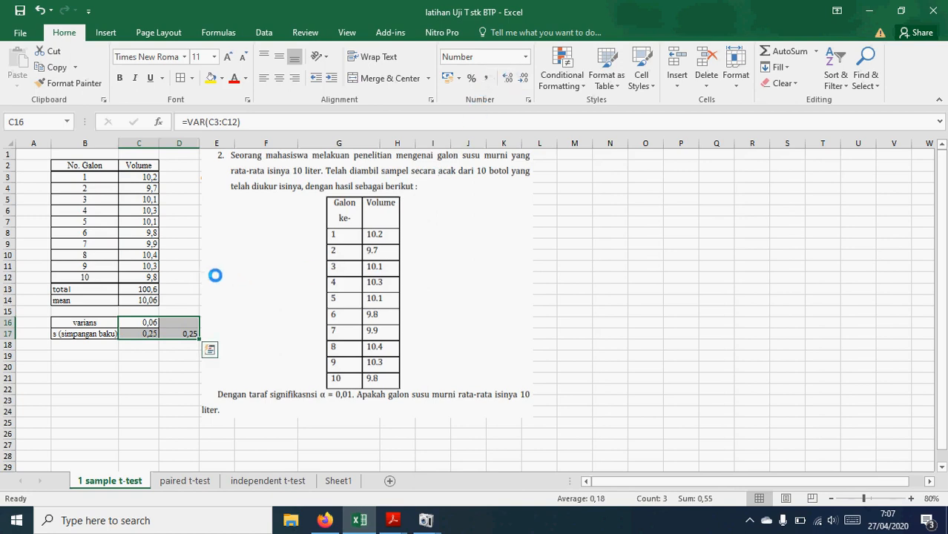
# - Move the exercise picture over to column J to uncover the t-test labels, and slightly widen column G
pyautogui.moveTo(259, 279); pyautogui.dragTo(514, 280)
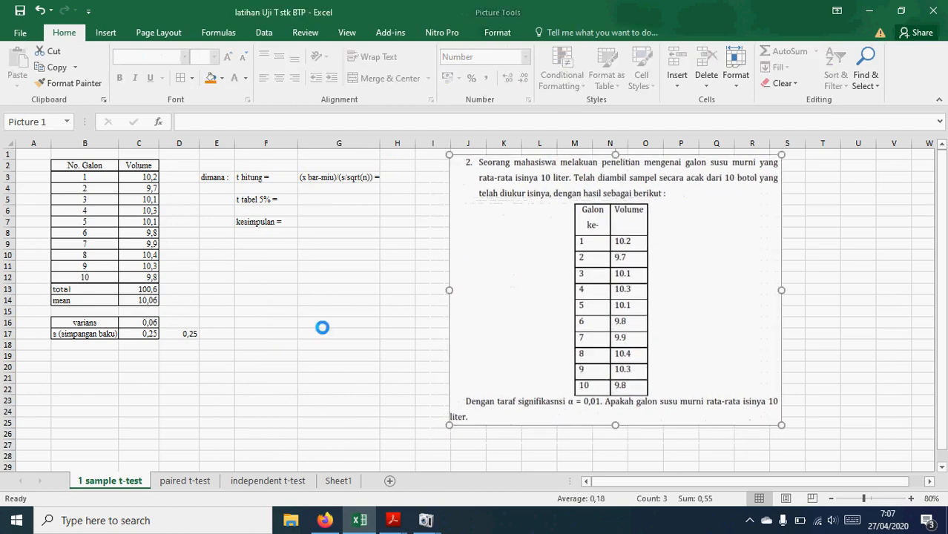
pyautogui.click(239, 343)
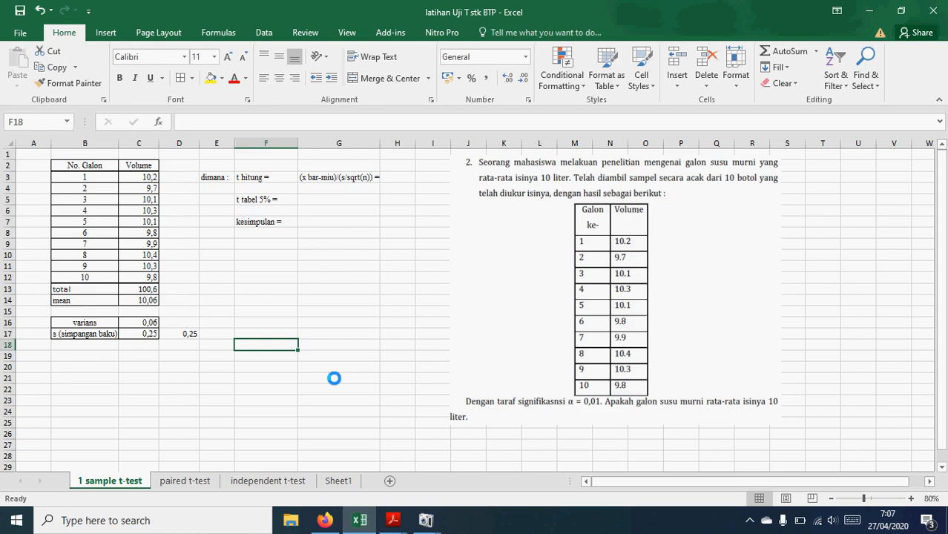
pyautogui.moveTo(378, 137); pyautogui.dragTo(382, 140)
# - Calculate the t value in H3 with the formula =(C14-10)/(C17/SQRT(10))
pyautogui.click(413, 176)
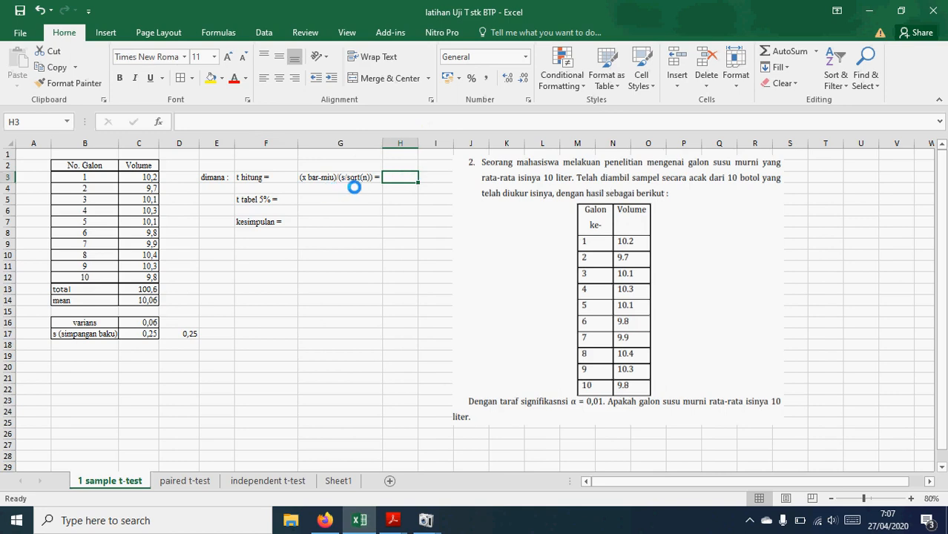
pyautogui.write('=')
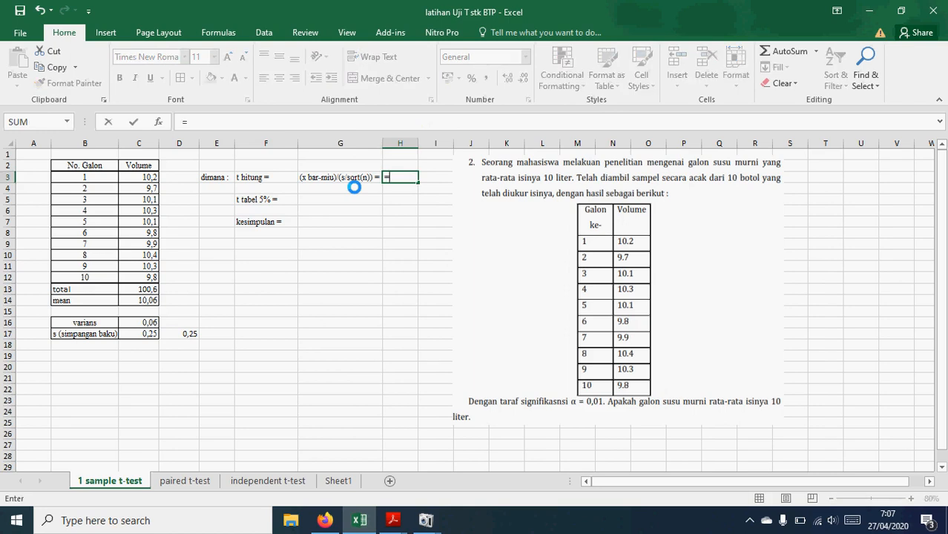
pyautogui.click(139, 301)
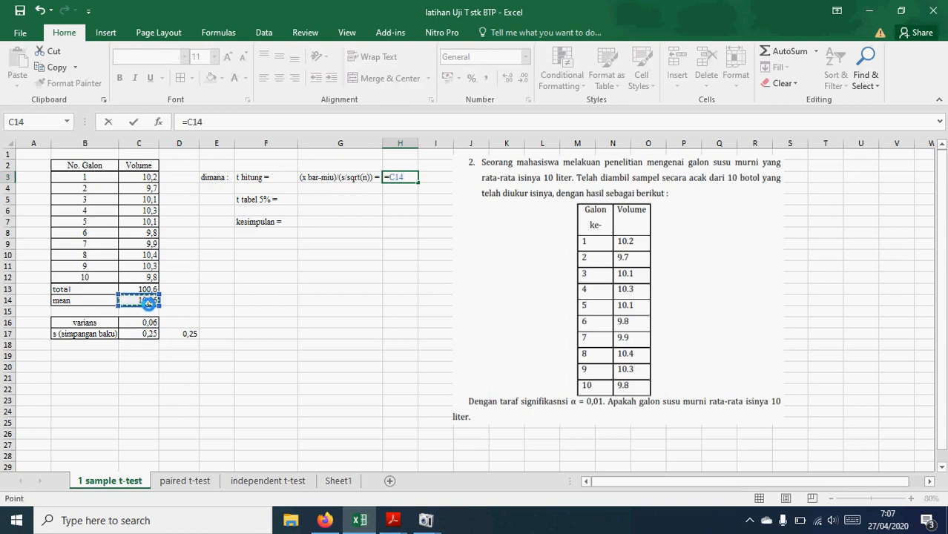
pyautogui.write('-10)')
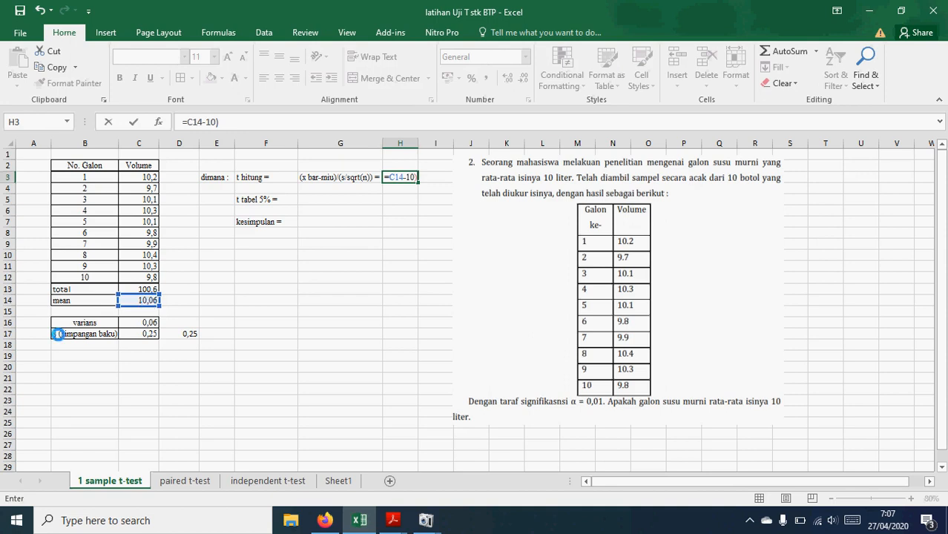
pyautogui.click(187, 121)
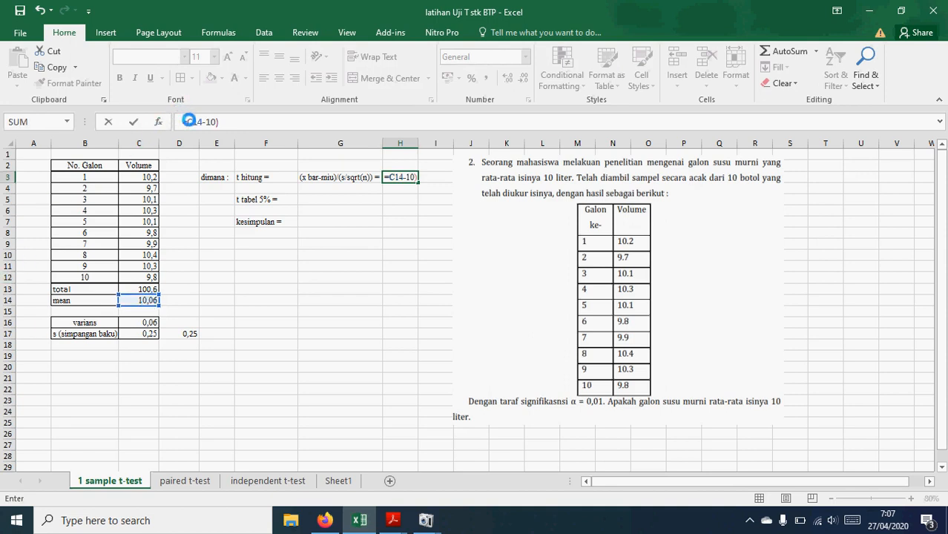
pyautogui.write('(')
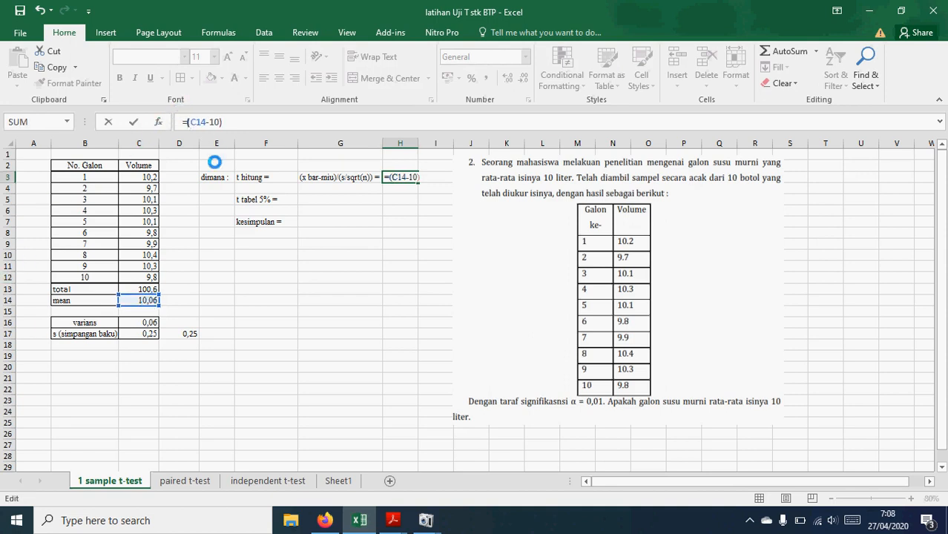
pyautogui.press('Right')
pyautogui.press('Right')
pyautogui.press('Right')
pyautogui.press('Right')
pyautogui.press('Right')
pyautogui.press('Right')
pyautogui.press('Right')
pyautogui.write('/')
pyautogui.write('(')
pyautogui.click(141, 335)
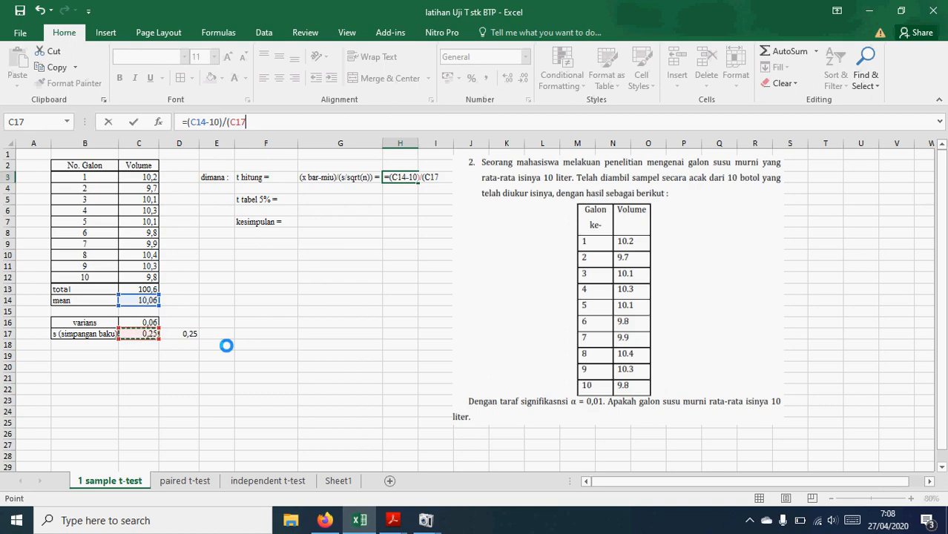
pyautogui.write('/')
pyautogui.write('SQRT')
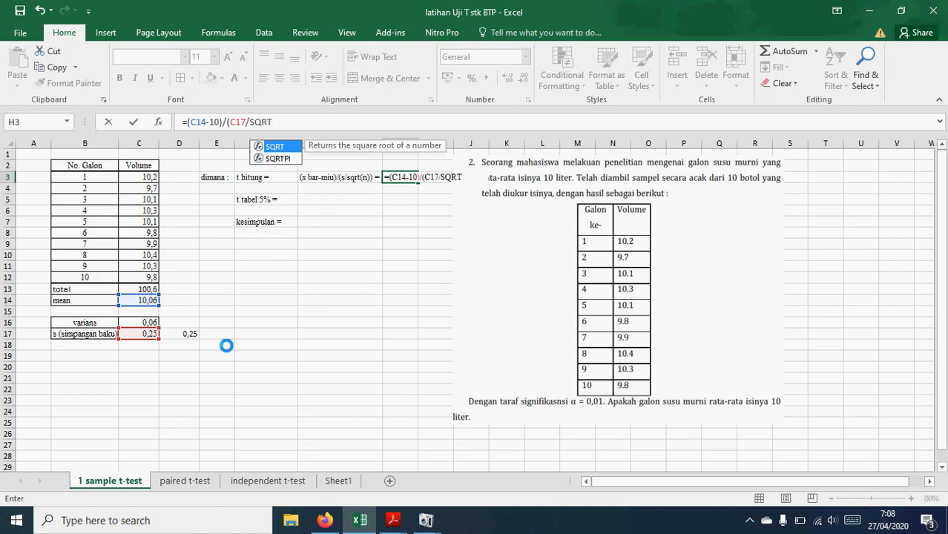
pyautogui.write('(1')
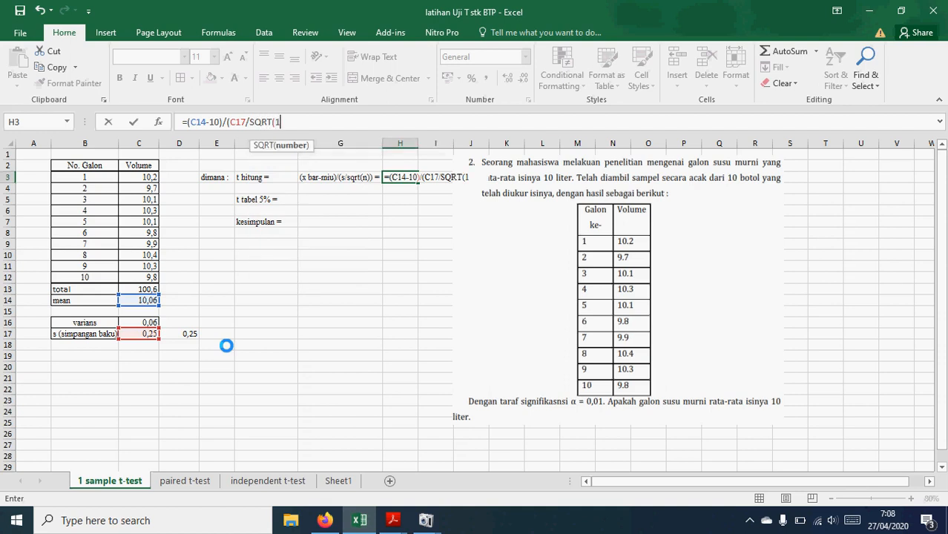
pyautogui.write('0))')
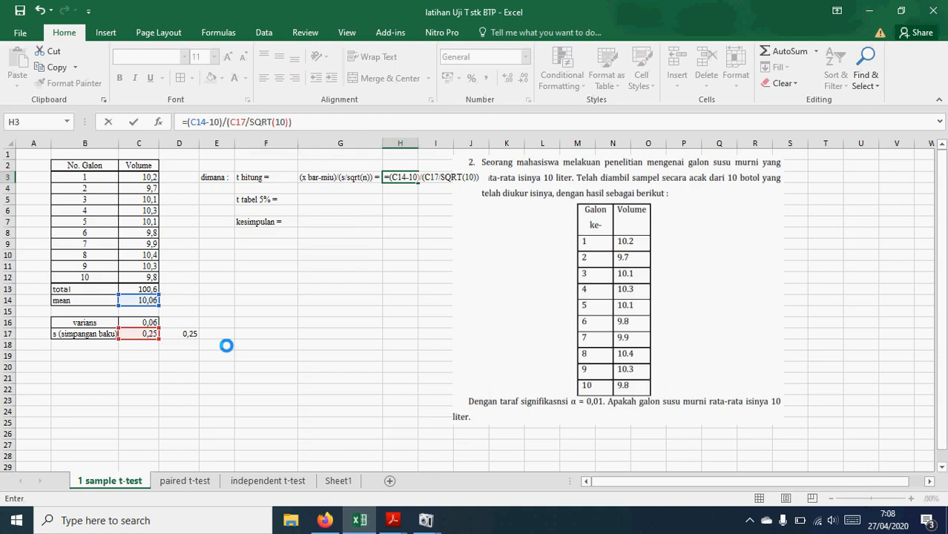
pyautogui.press('Return')
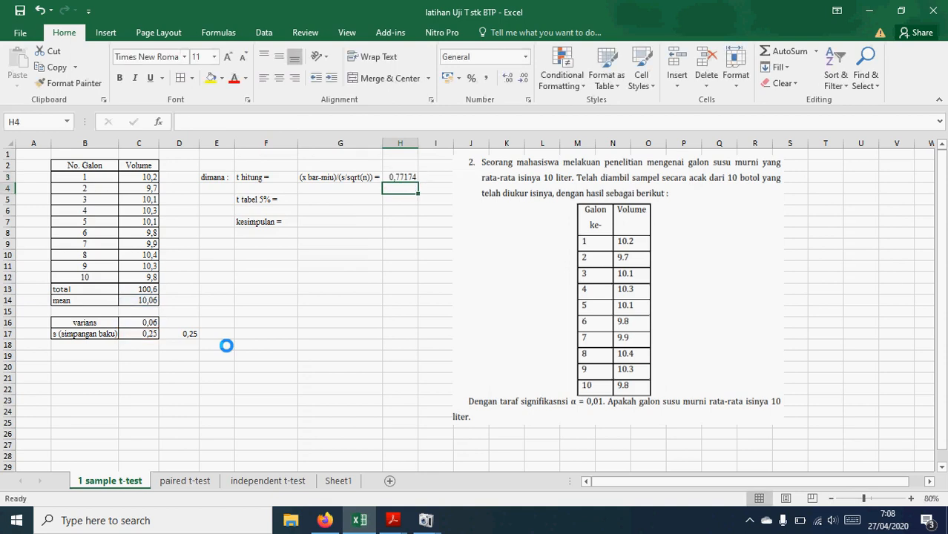
# - Format the calculated t value in H3 to show two decimal places
pyautogui.click(404, 177)
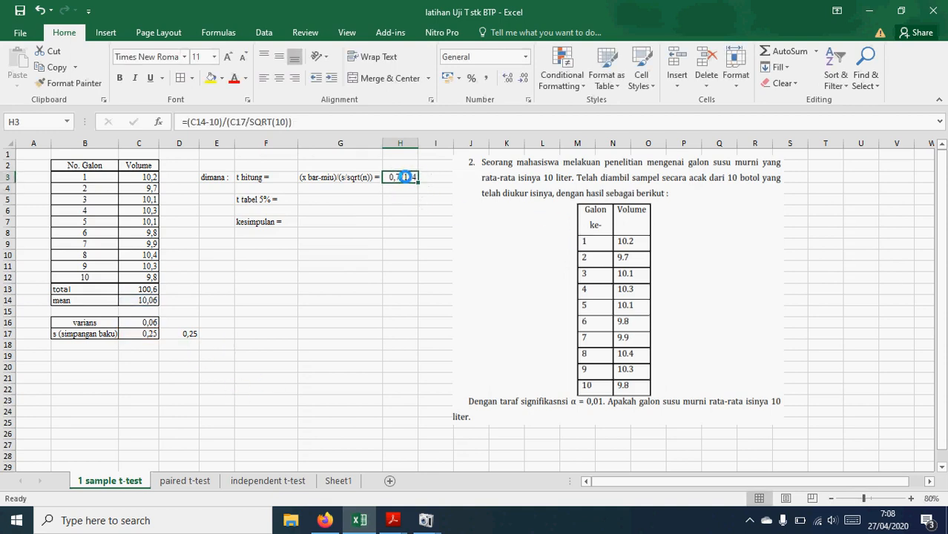
pyautogui.click(522, 79)
pyautogui.click(522, 78)
pyautogui.click(522, 78)
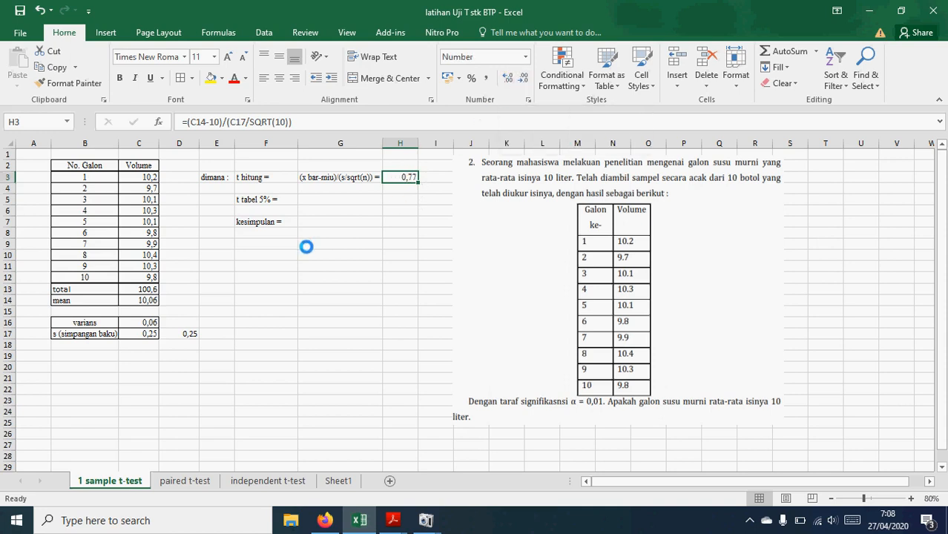
# - Calculate the 5% t-table value in G5 with the formula =TINV(5%;9)
pyautogui.click(324, 198)
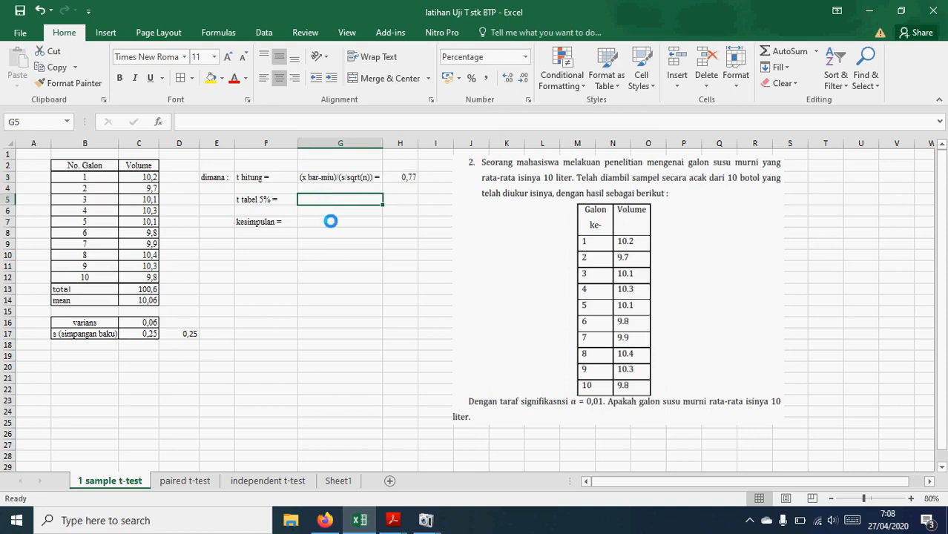
pyautogui.write('=TI')
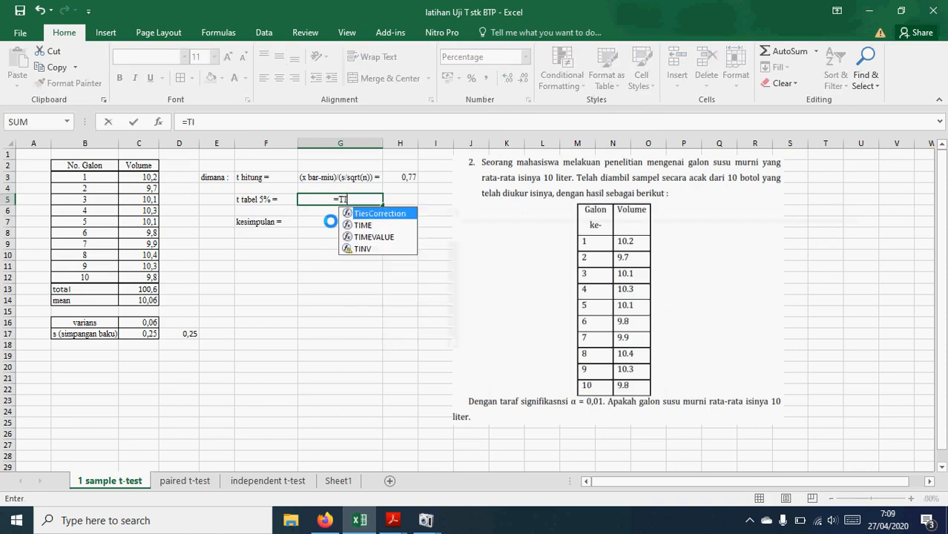
pyautogui.write('NV(')
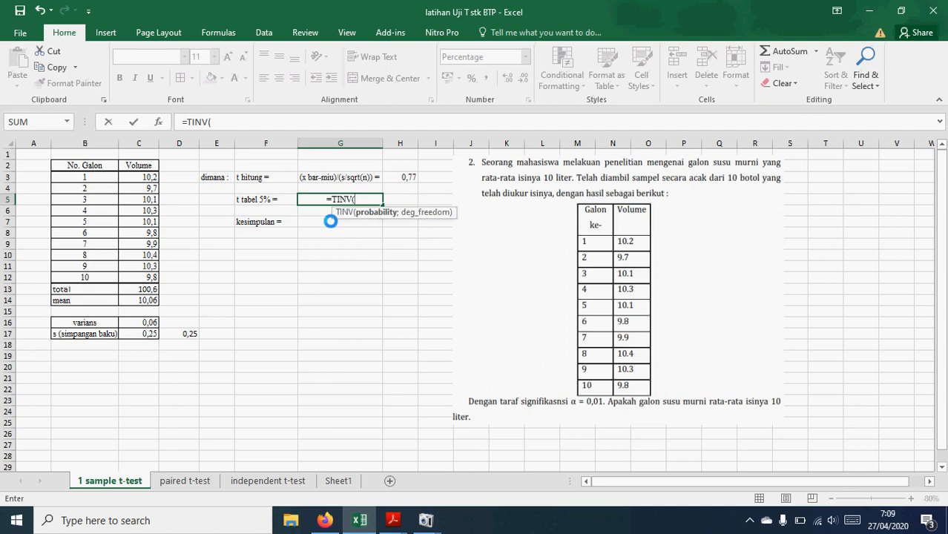
pyautogui.write('5%')
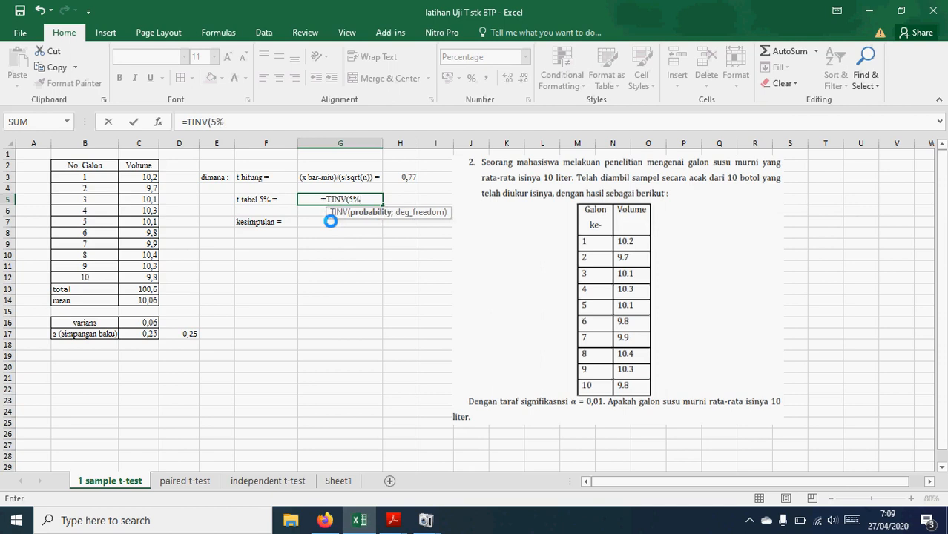
pyautogui.write(';')
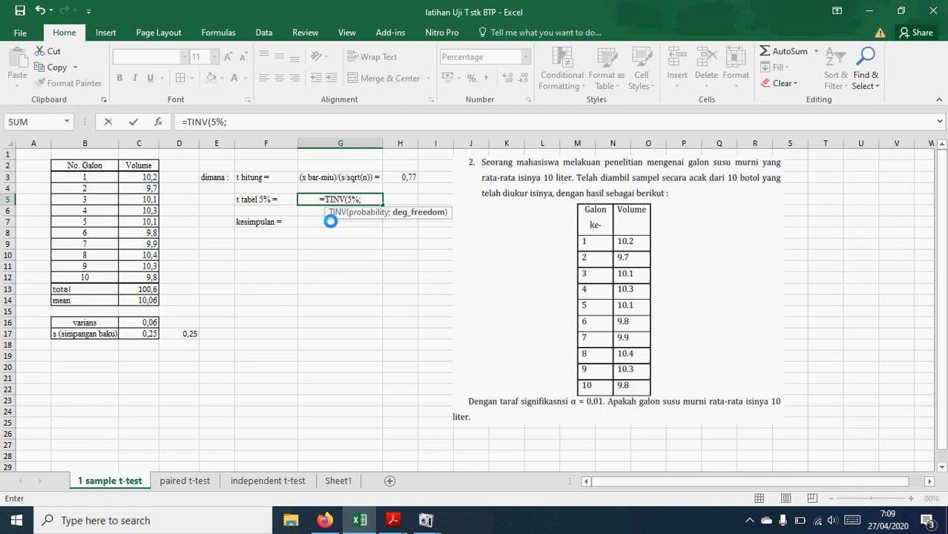
pyautogui.write('9')
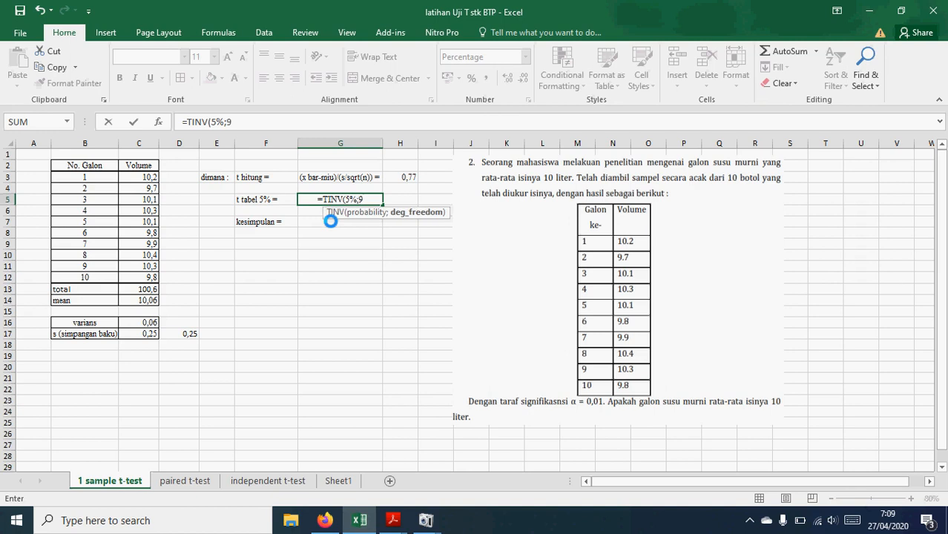
pyautogui.write(')')
pyautogui.press('Return')
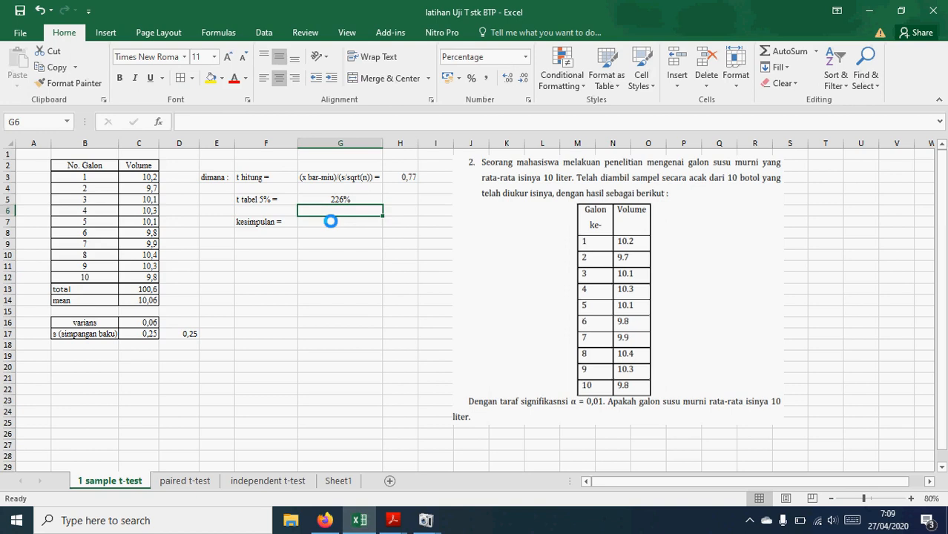
# - Change the probability argument of the TINV formula in G5 to 0,05
pyautogui.press('Up')
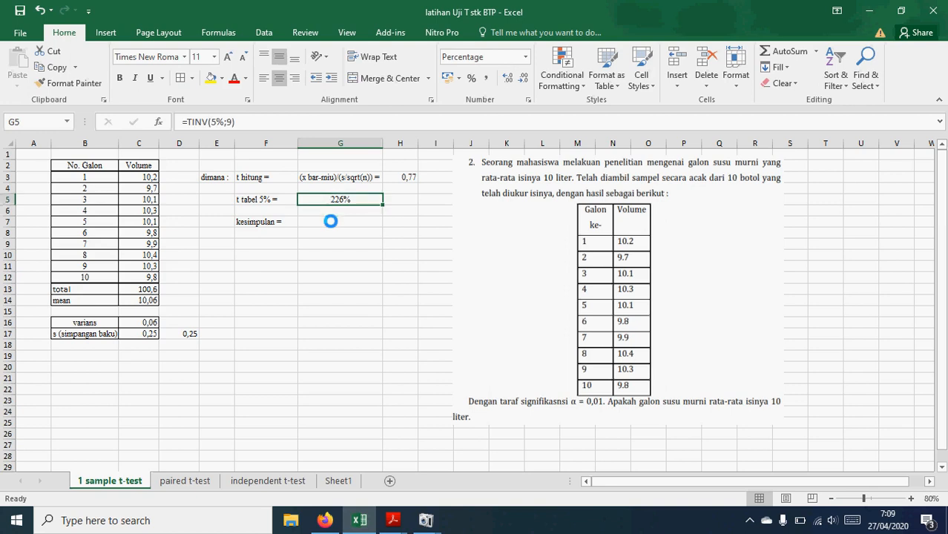
pyautogui.click(220, 122)
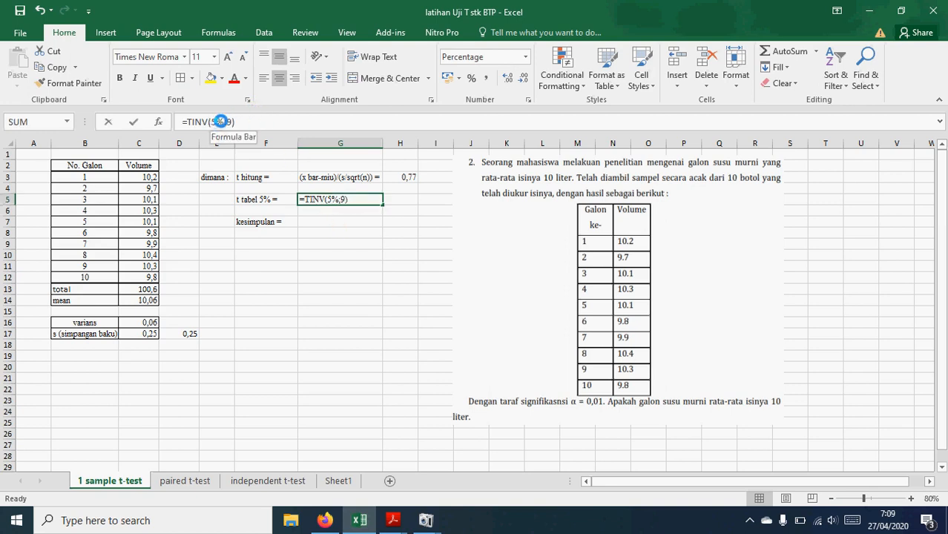
pyautogui.press('BackSpace')
pyautogui.press('BackSpace')
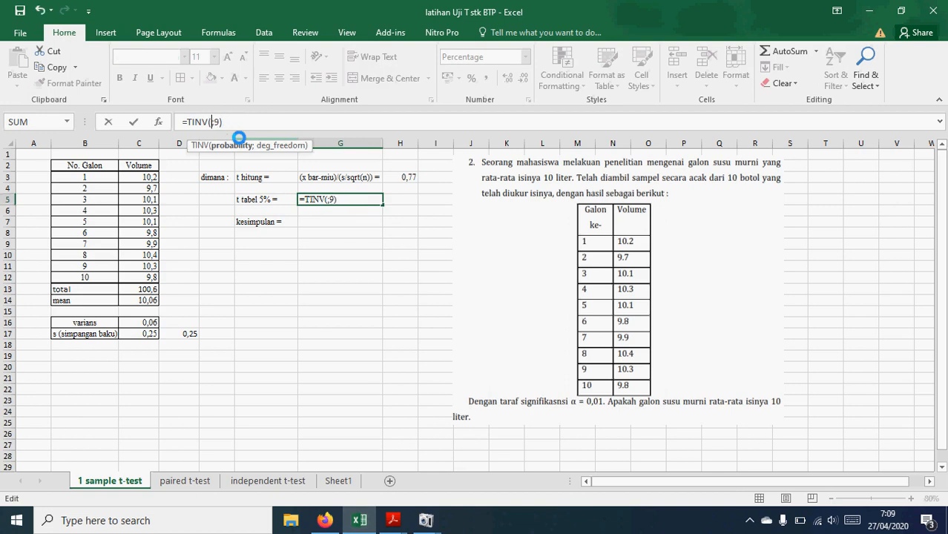
pyautogui.write('0,05')
pyautogui.press('Return')
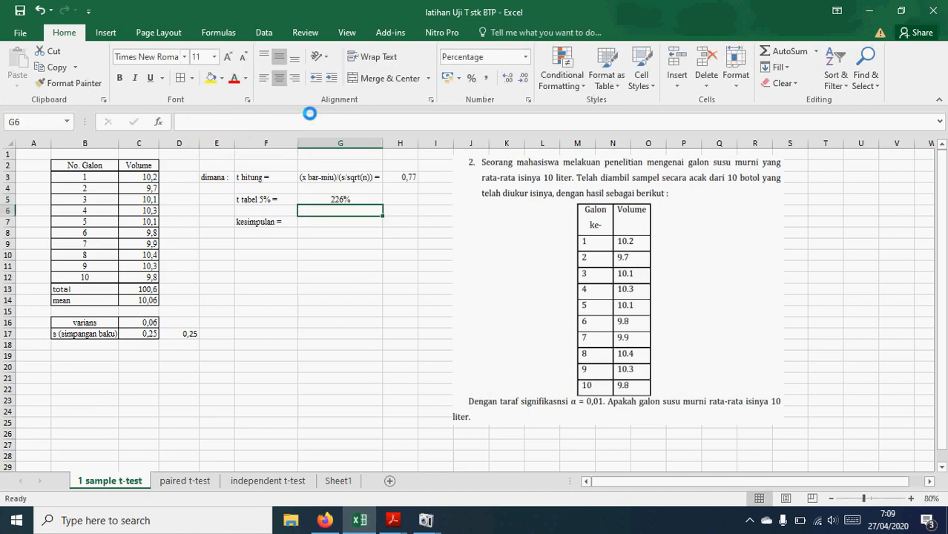
# - Set the number format of G6 and the t-table value in G5 to General
pyautogui.click(500, 59)
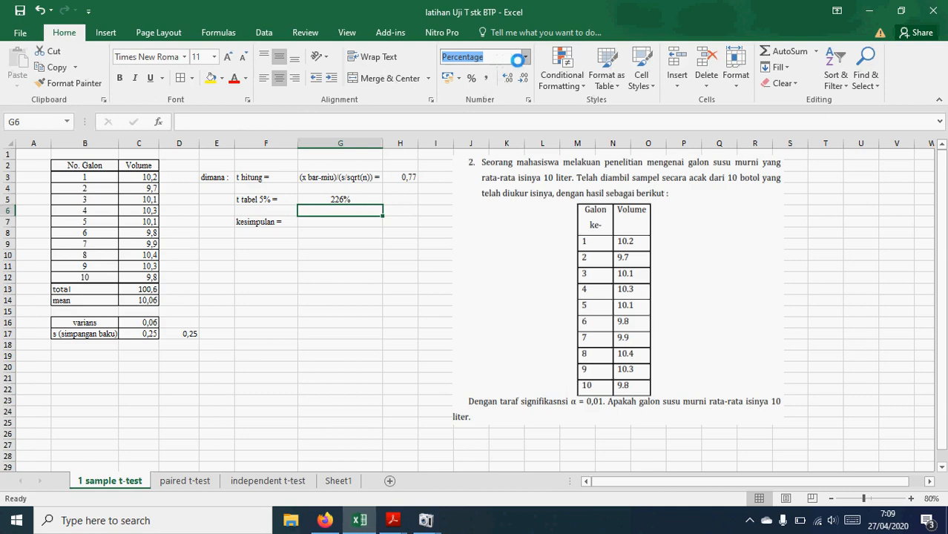
pyautogui.click(525, 58)
pyautogui.click(498, 76)
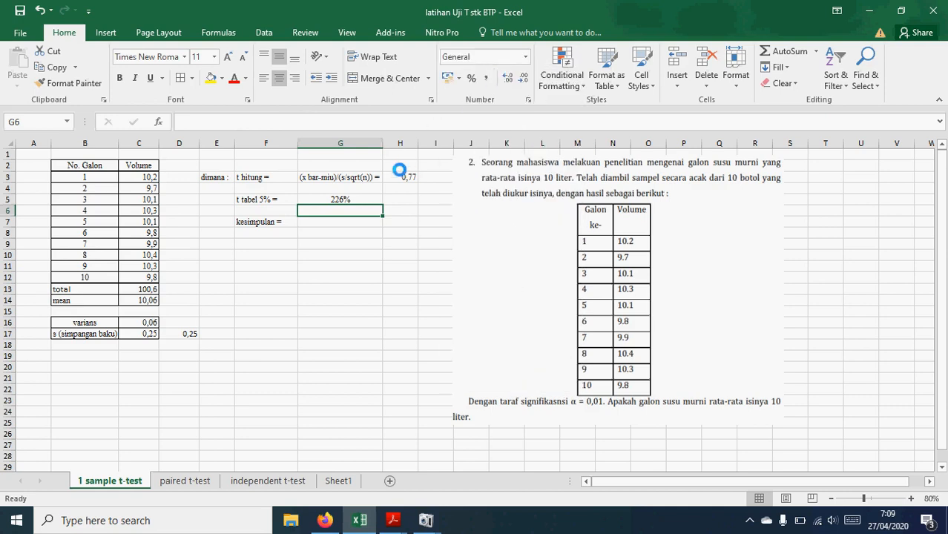
pyautogui.click(340, 198)
pyautogui.click(501, 54)
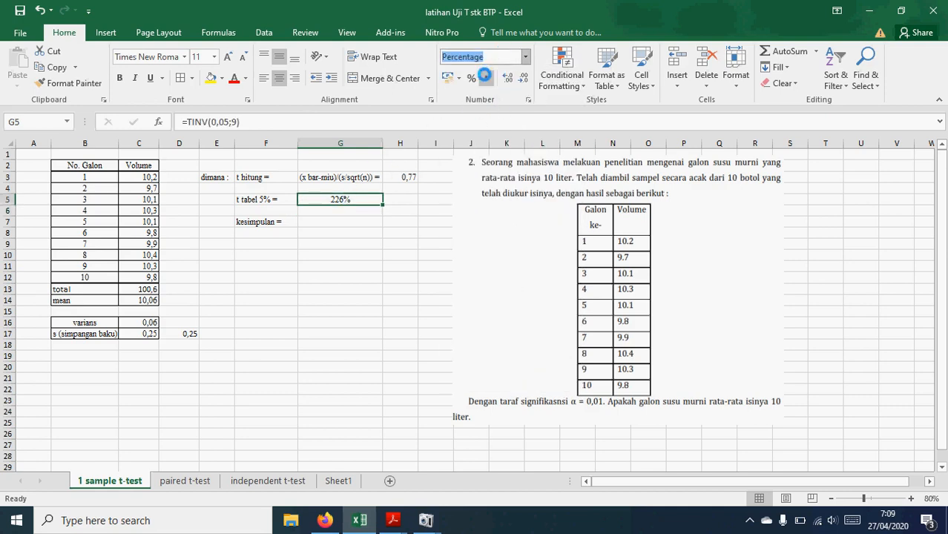
pyautogui.click(527, 60)
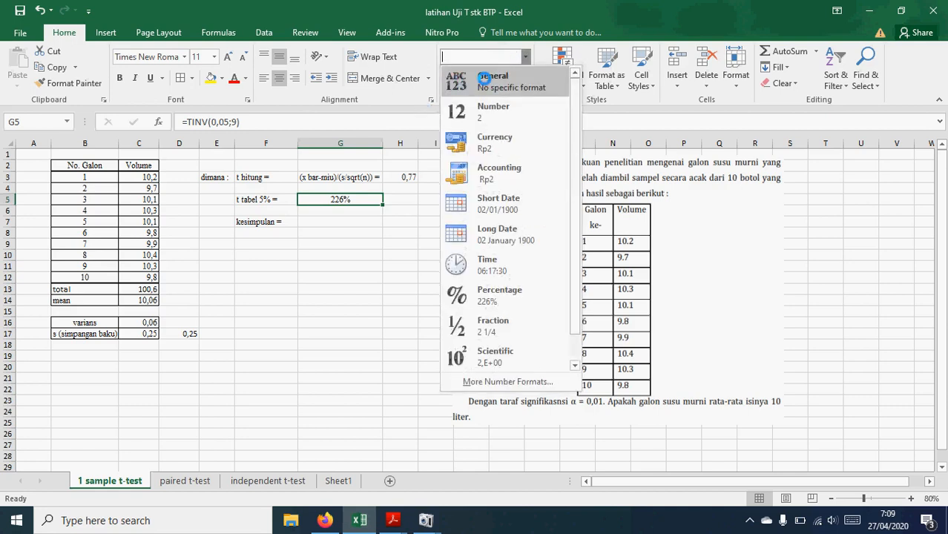
pyautogui.click(480, 78)
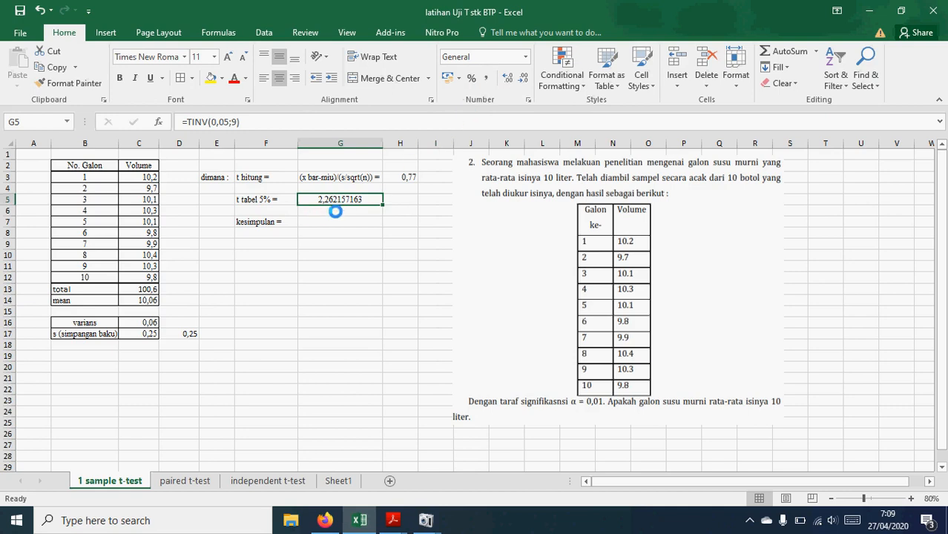
# - Reduce the t-table value in G5 to three decimal places
pyautogui.click(522, 78)
pyautogui.click(522, 78)
pyautogui.click(522, 78)
pyautogui.click(521, 78)
pyautogui.click(521, 78)
pyautogui.click(522, 78)
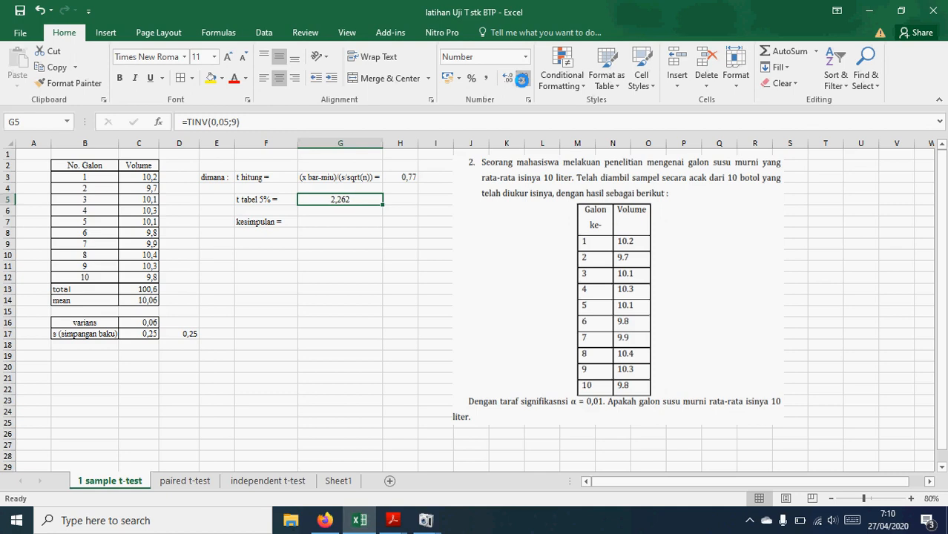
# - Label cell F6 as "t tabel 1% ="
pyautogui.click(247, 209)
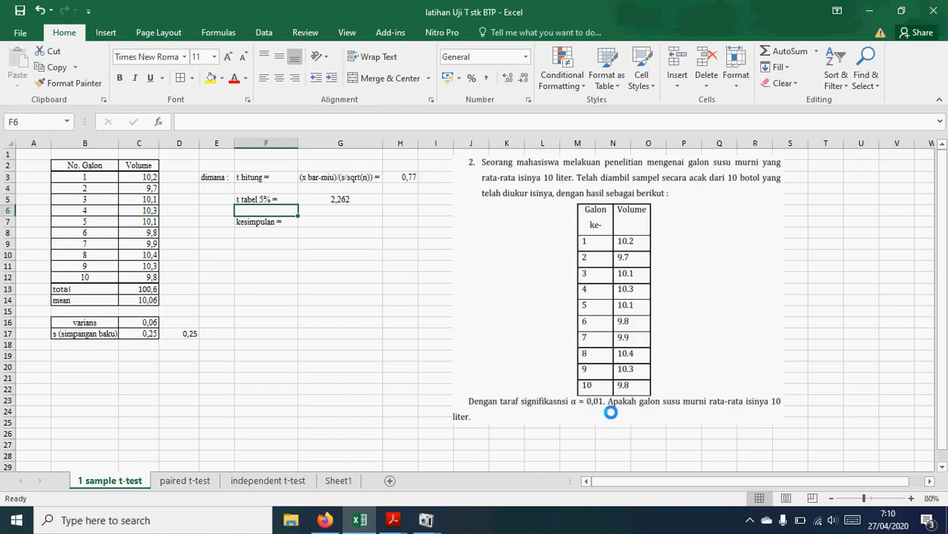
pyautogui.write('T')
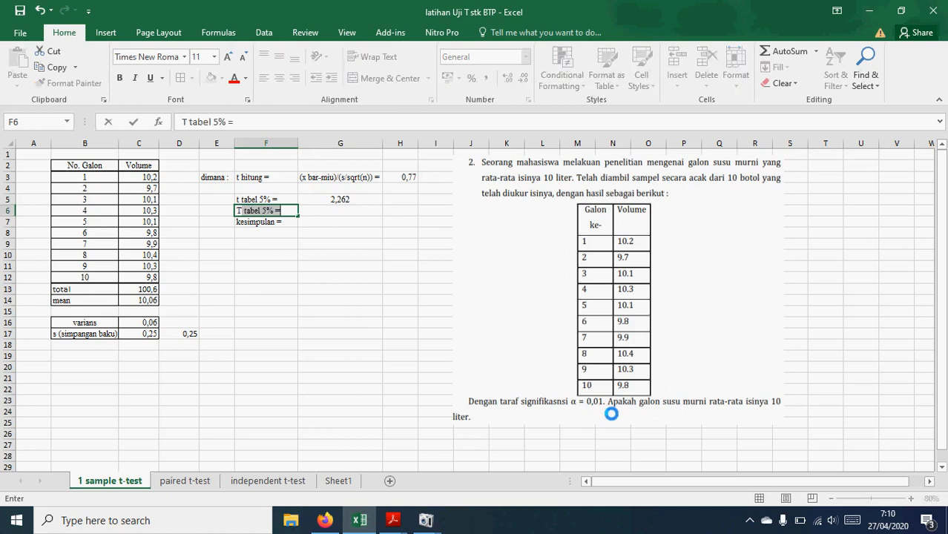
pyautogui.write('TABEL')
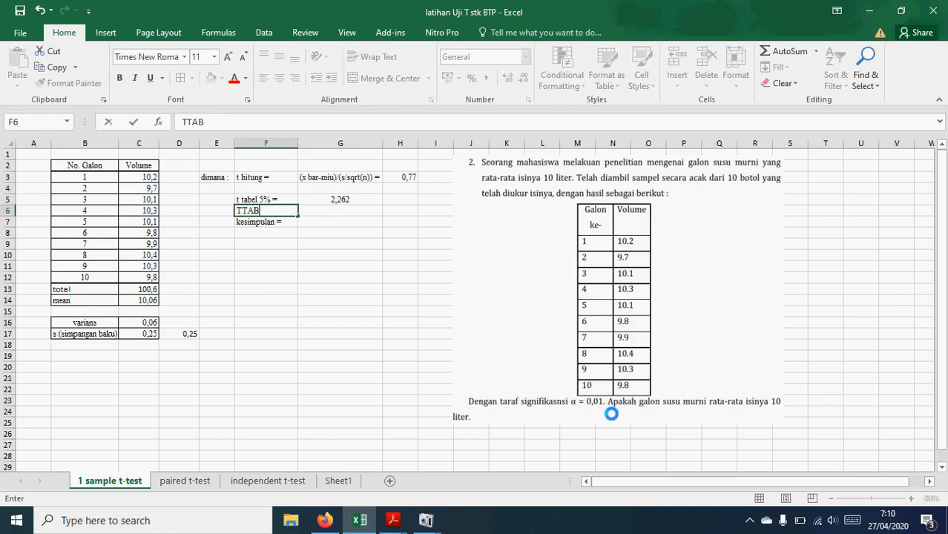
pyautogui.press('BackSpace')
pyautogui.press('BackSpace')
pyautogui.press('BackSpace')
pyautogui.press('BackSpace')
pyautogui.press('BackSpace')
pyautogui.press('BackSpace')
pyautogui.write('t t')
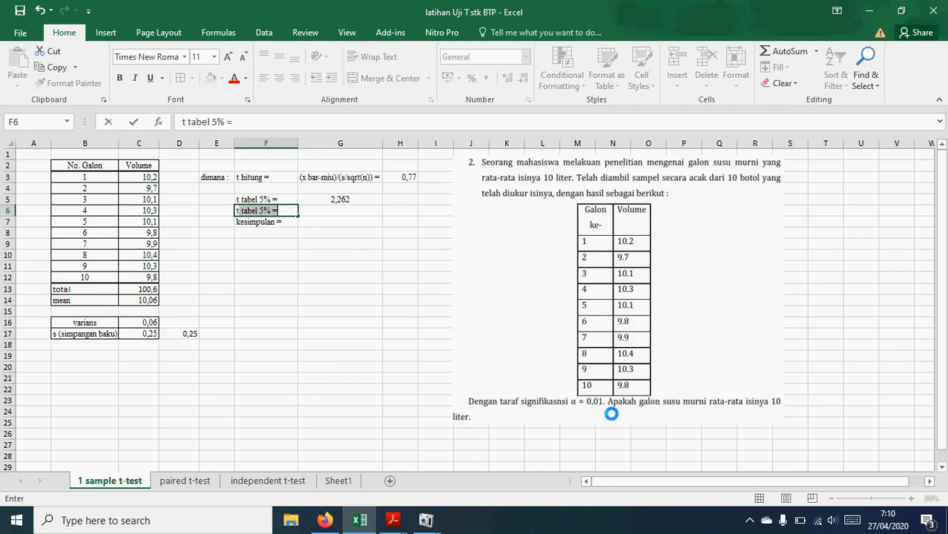
pyautogui.write('abel 1')
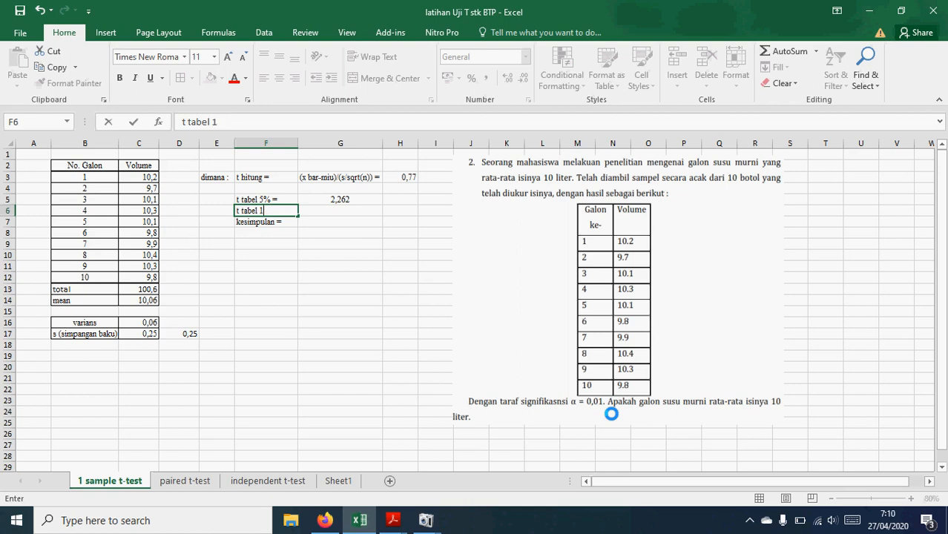
pyautogui.write('% =')
pyautogui.press('Tab')
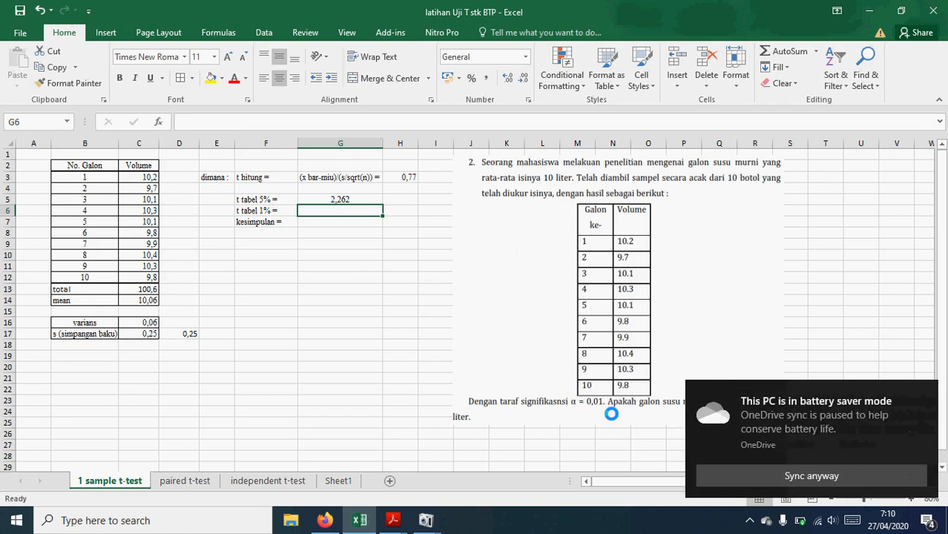
# - Calculate the 1% t-table value in G6 with the formula =TINV(0,01;9)
pyautogui.write('=t')
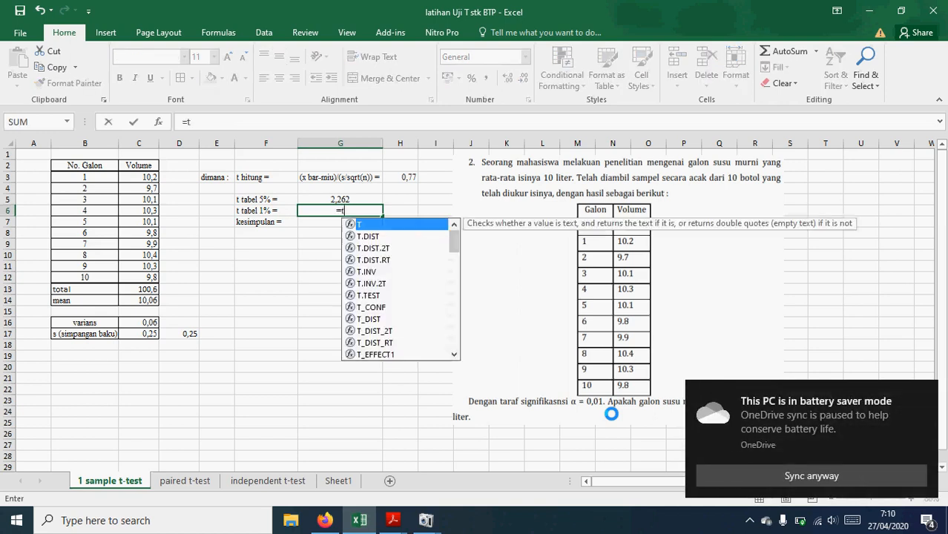
pyautogui.write('inv')
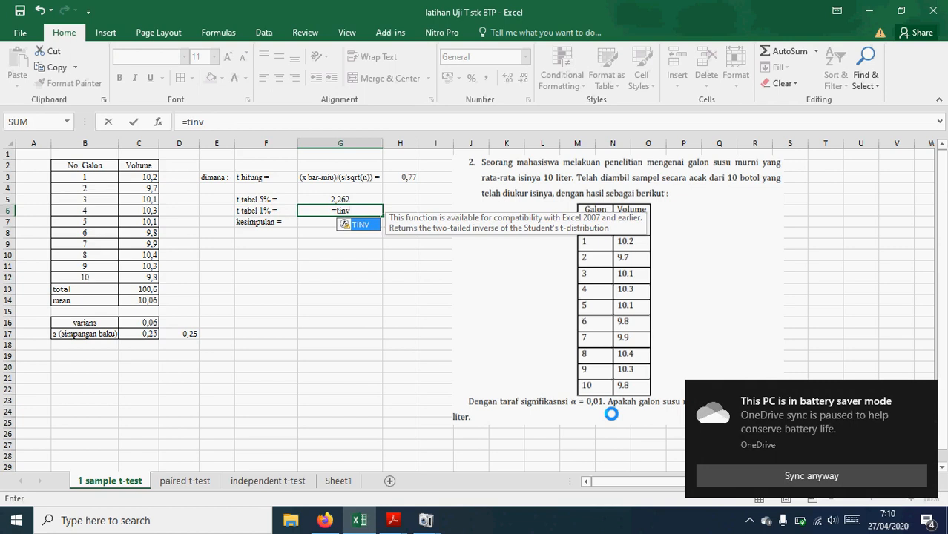
pyautogui.write('(')
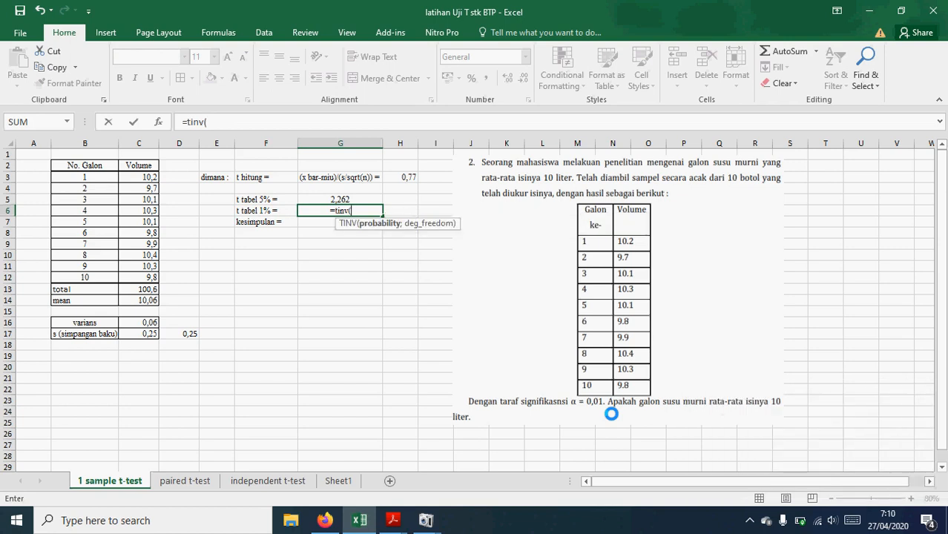
pyautogui.write('0,01')
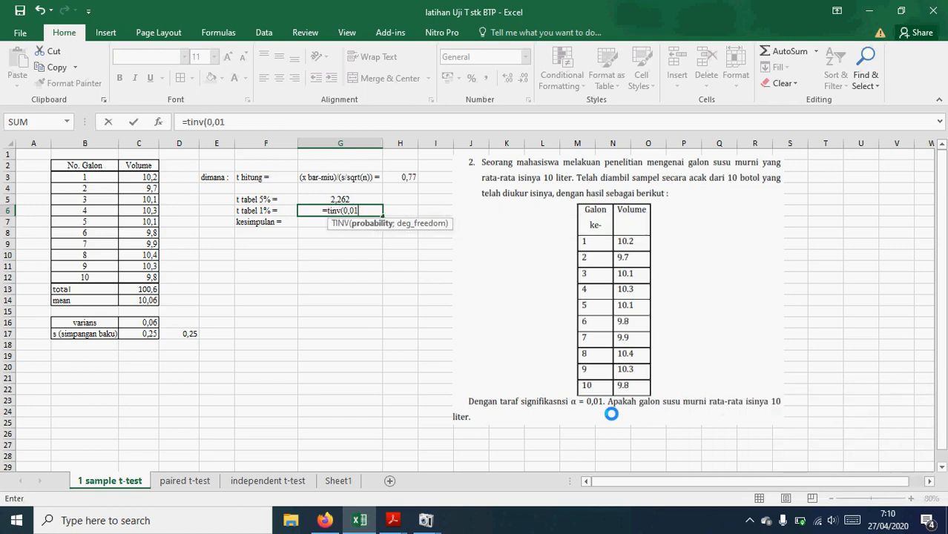
pyautogui.write(';')
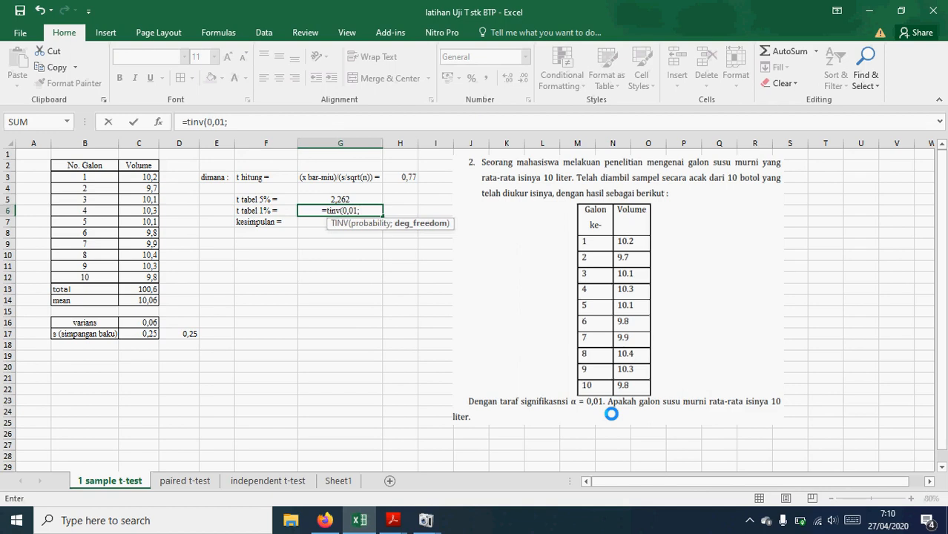
pyautogui.write('9)')
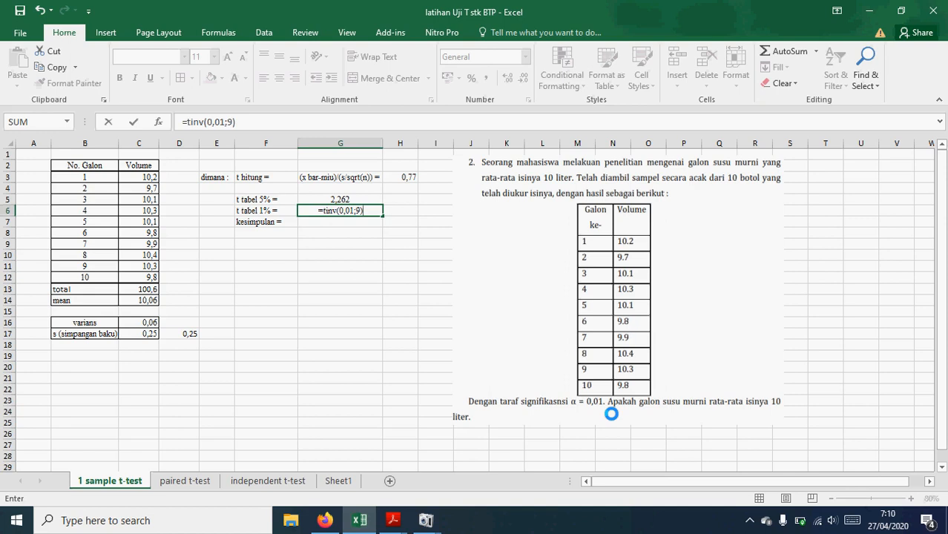
pyautogui.press('Return')
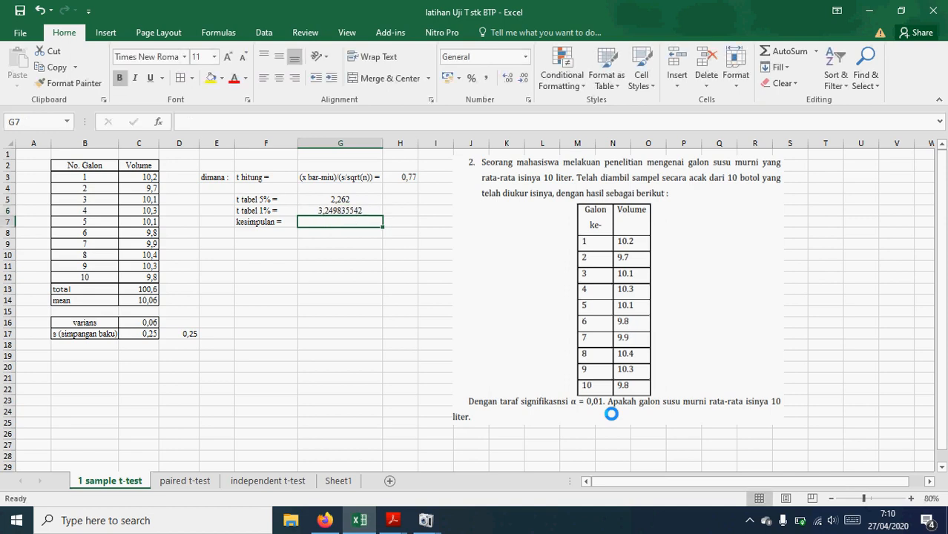
# - Reduce the 1% t-table value in G6 to three decimal places
pyautogui.click(355, 213)
pyautogui.click(517, 77)
pyautogui.click(517, 77)
pyautogui.click(516, 77)
pyautogui.click(517, 77)
pyautogui.click(517, 77)
pyautogui.click(517, 77)
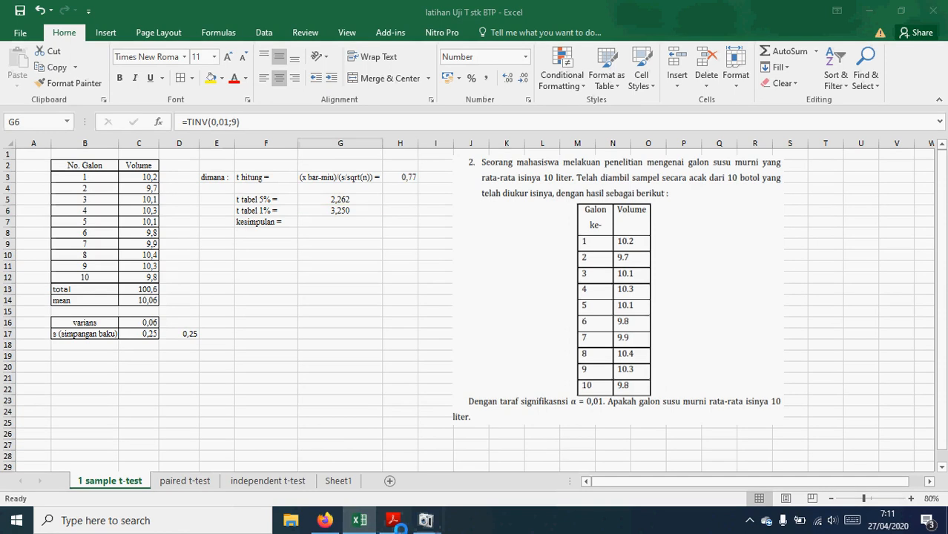
# - Look up the two-tailed 0.05 value for df 9 in t-table.pdf in Acrobat Reader and compare it with G5 in Excel
pyautogui.moveTo(393, 519)
pyautogui.click(346, 459)
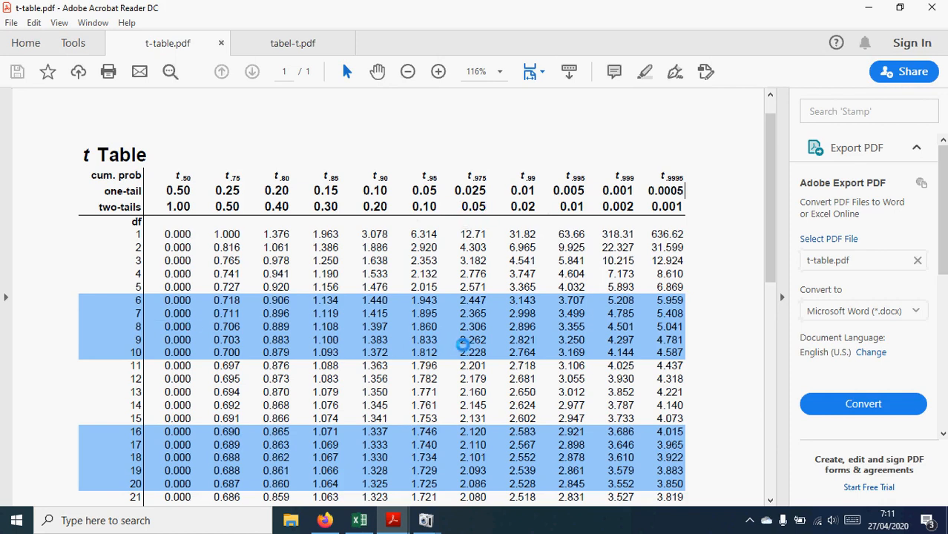
pyautogui.moveTo(463, 343)
pyautogui.mouseDown()
pyautogui.moveTo(492, 341)
pyautogui.moveTo(460, 339)
pyautogui.mouseUp()
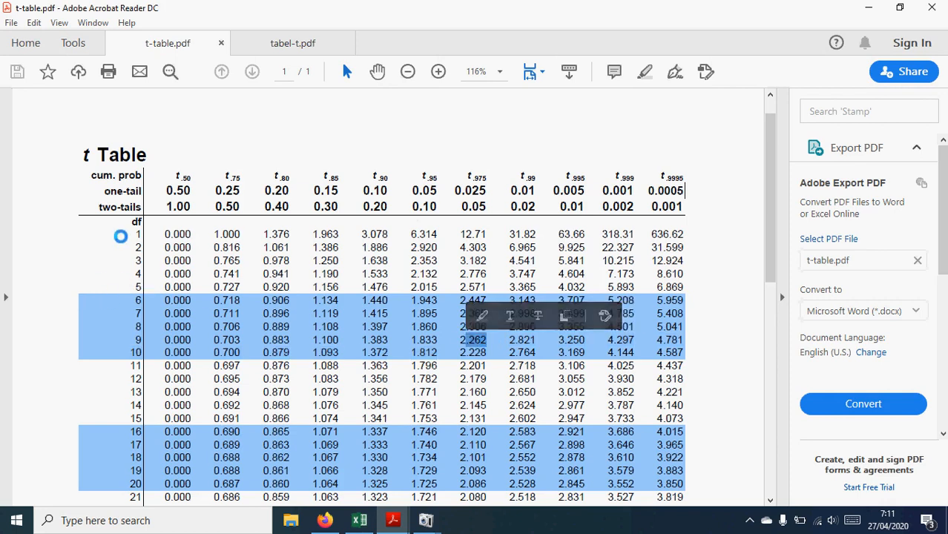
pyautogui.click(179, 351)
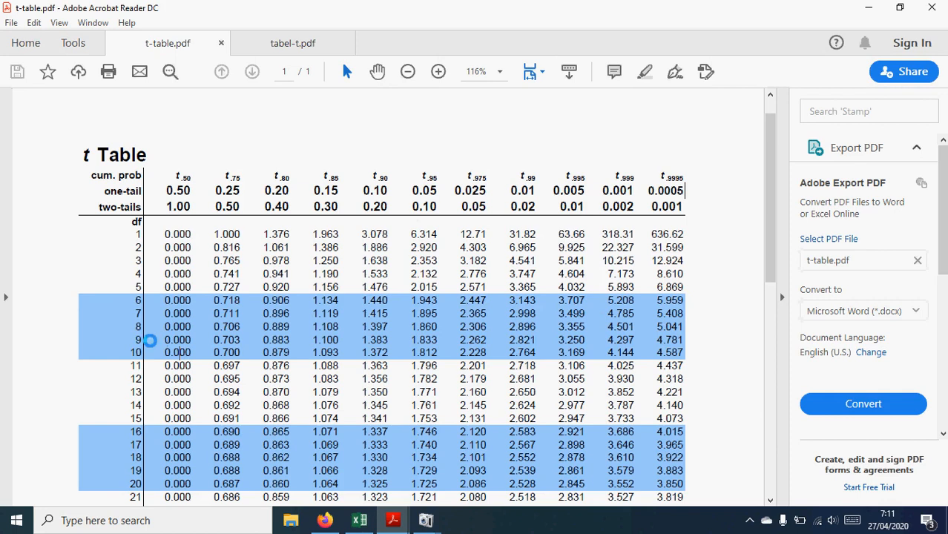
pyautogui.moveTo(457, 349); pyautogui.dragTo(473, 339)
pyautogui.doubleClick(471, 340)
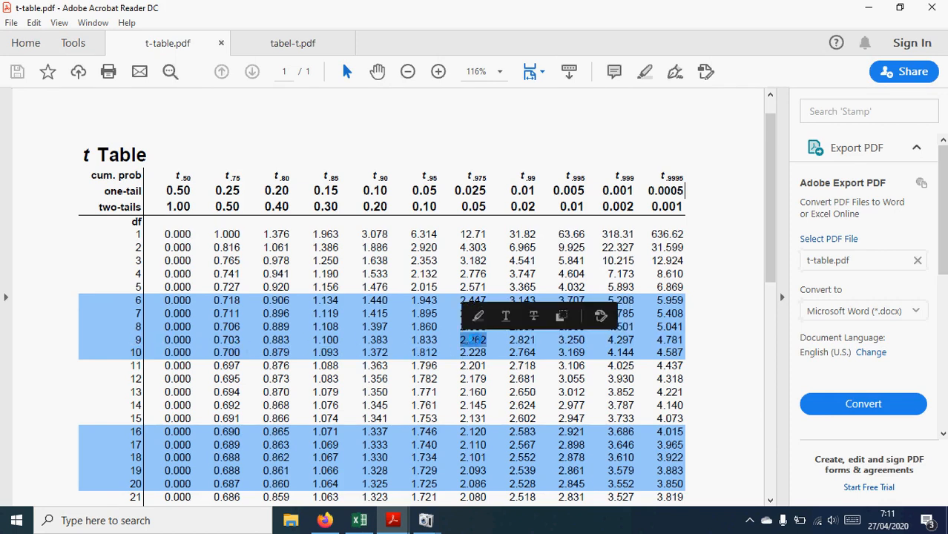
pyautogui.click(361, 519)
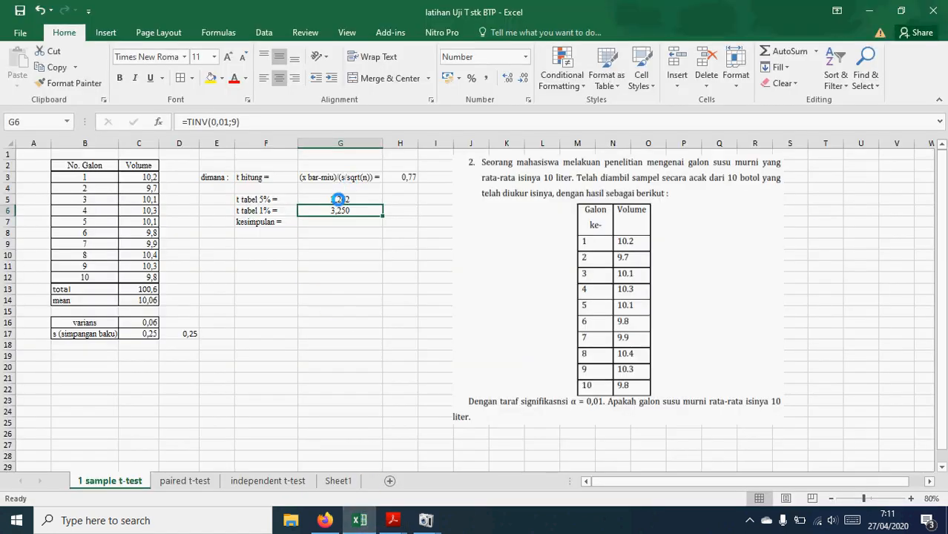
pyautogui.click(337, 199)
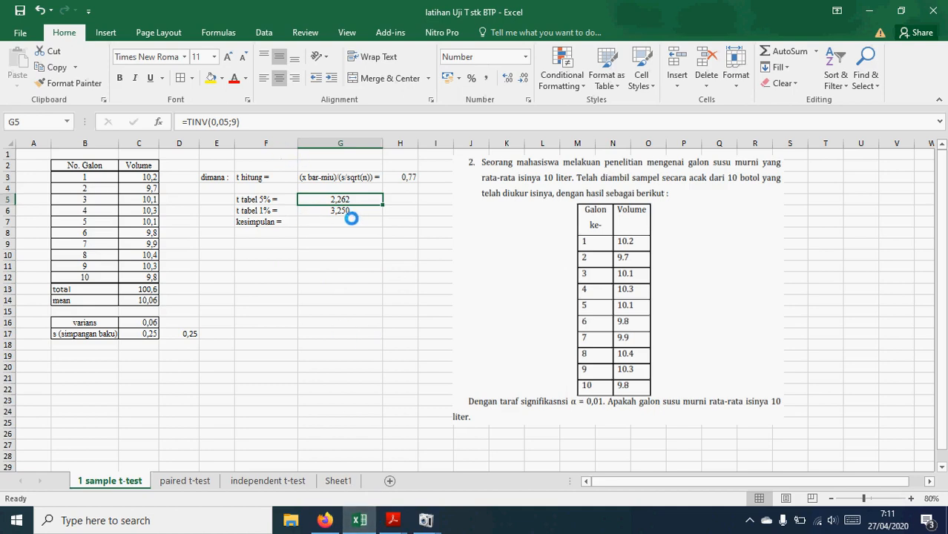
# - Look up the two-tailed 0.01 value for df 9 in t-table.pdf in Acrobat Reader and compare it with the 1% value in Excel
pyautogui.click(394, 520)
pyautogui.click(318, 444)
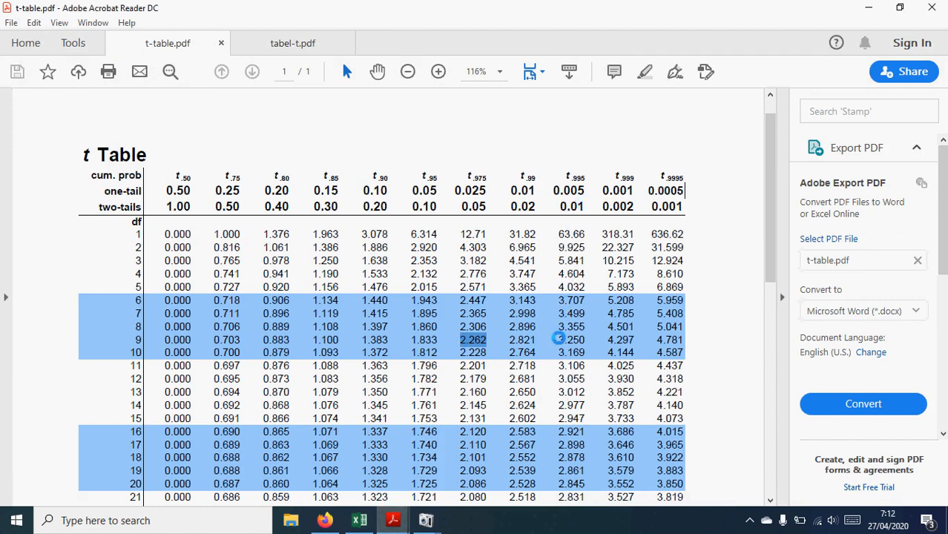
pyautogui.moveTo(558, 338); pyautogui.dragTo(589, 340)
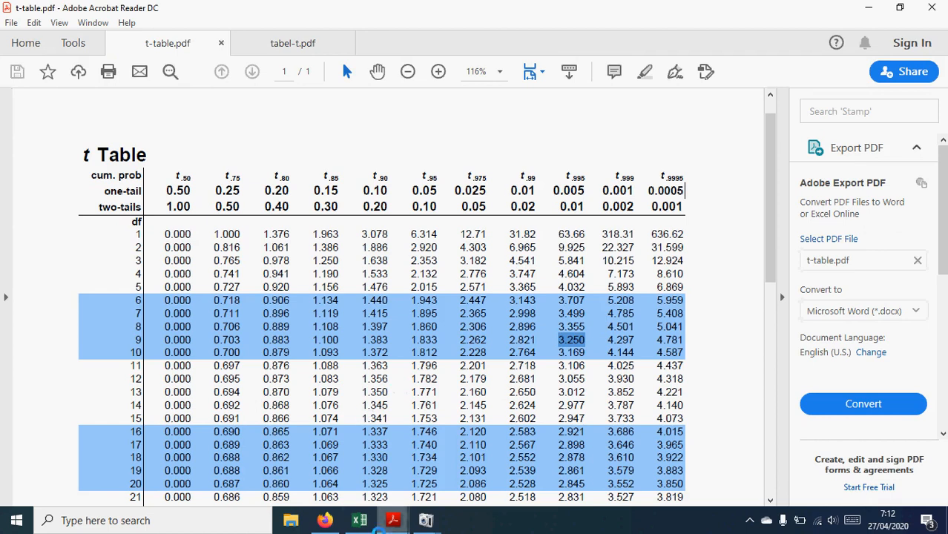
pyautogui.click(359, 521)
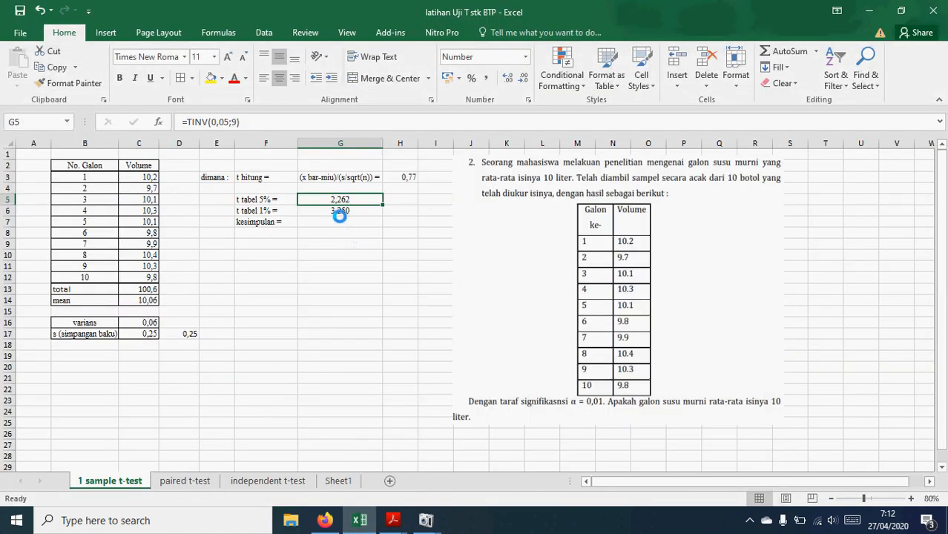
pyautogui.click(339, 218)
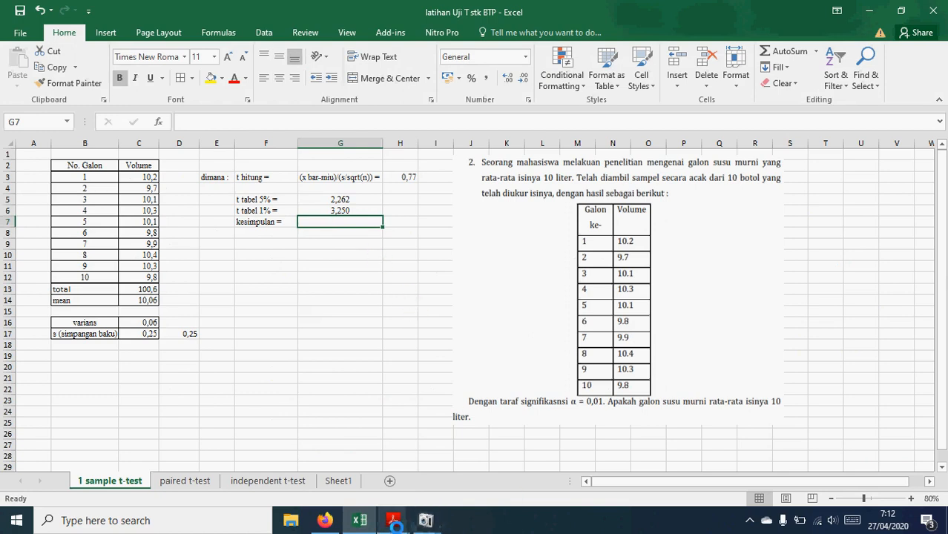
pyautogui.moveTo(394, 521)
pyautogui.click(312, 465)
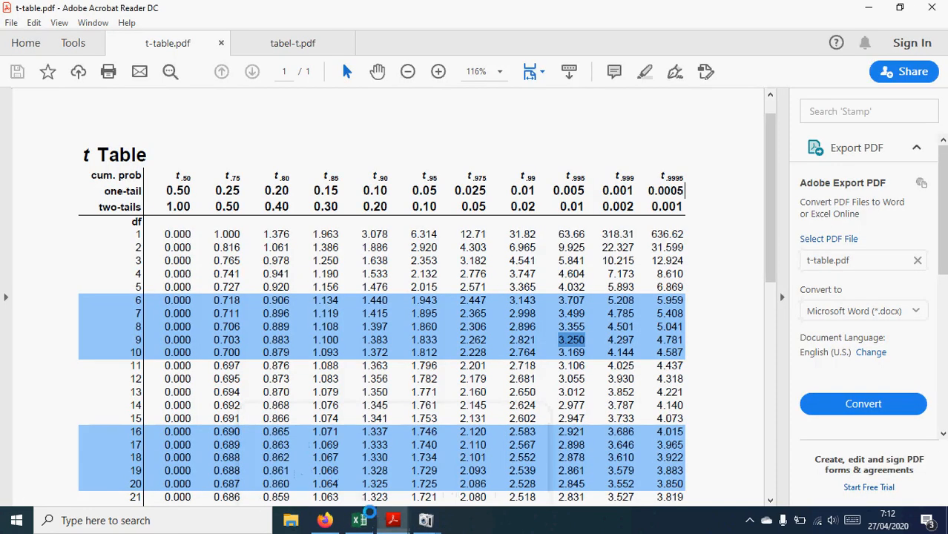
pyautogui.click(359, 520)
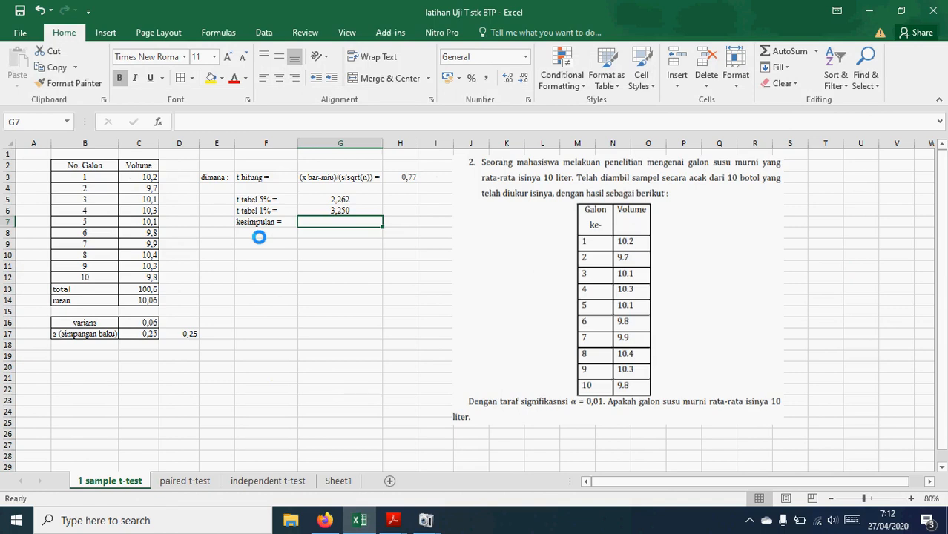
# - Enter the conclusion in G7 with the formula =IF(H3>=G6;"H0 ditolak";"H0 diterima")
pyautogui.write('=if')
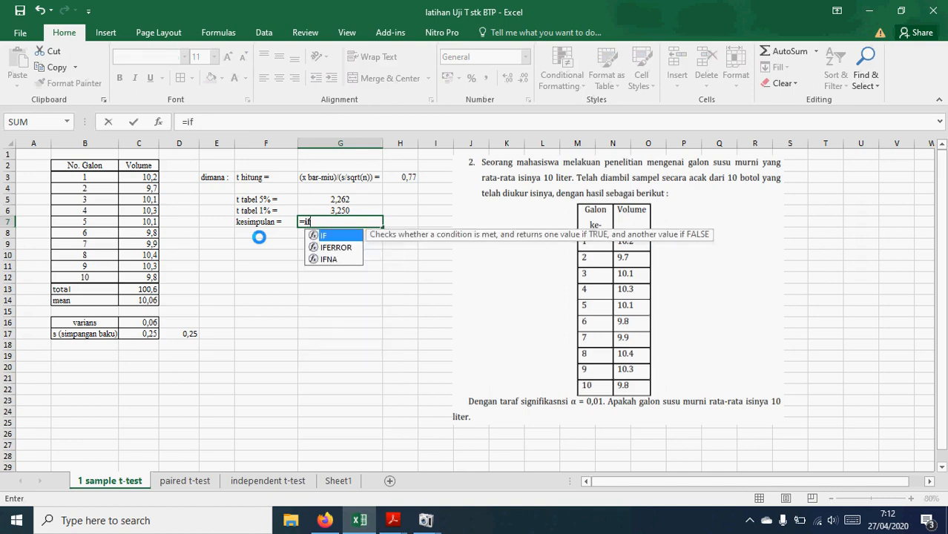
pyautogui.write('(')
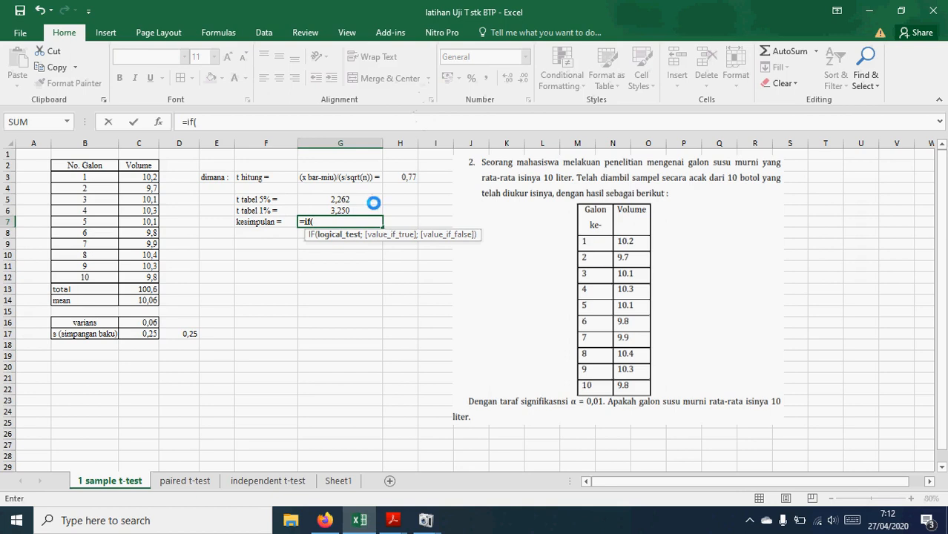
pyautogui.click(392, 176)
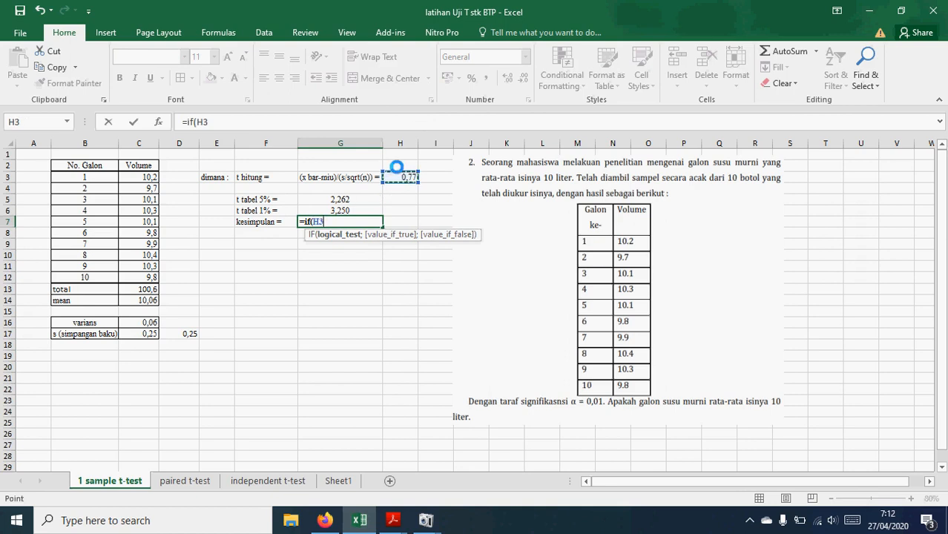
pyautogui.write('>=')
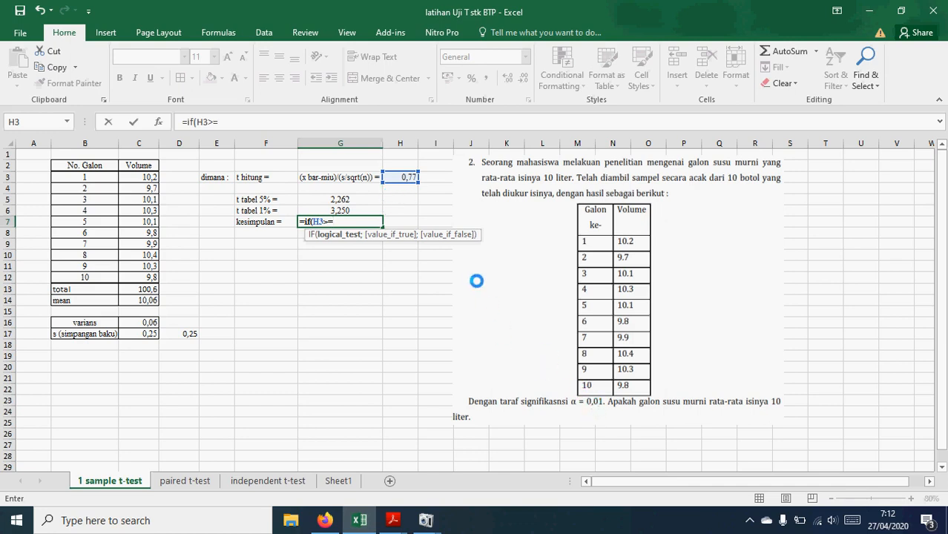
pyautogui.click(354, 212)
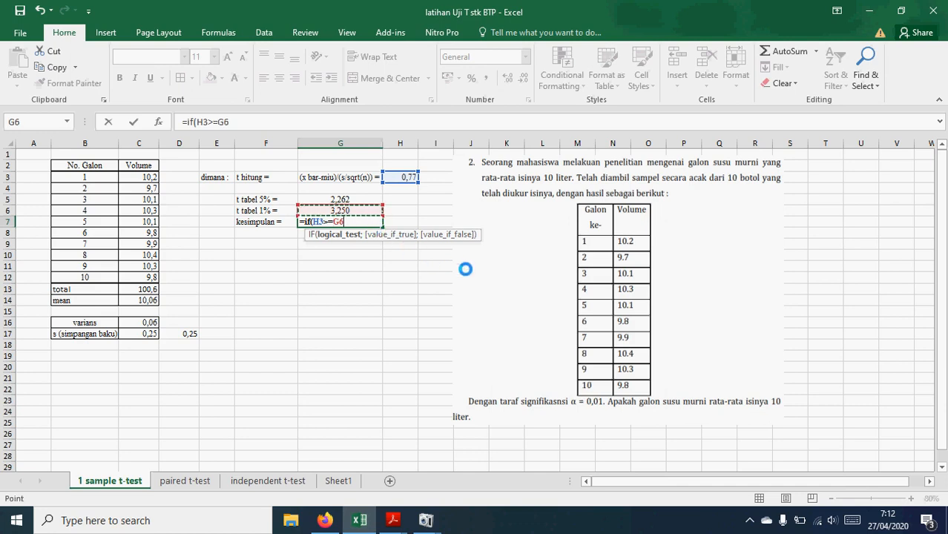
pyautogui.write(';')
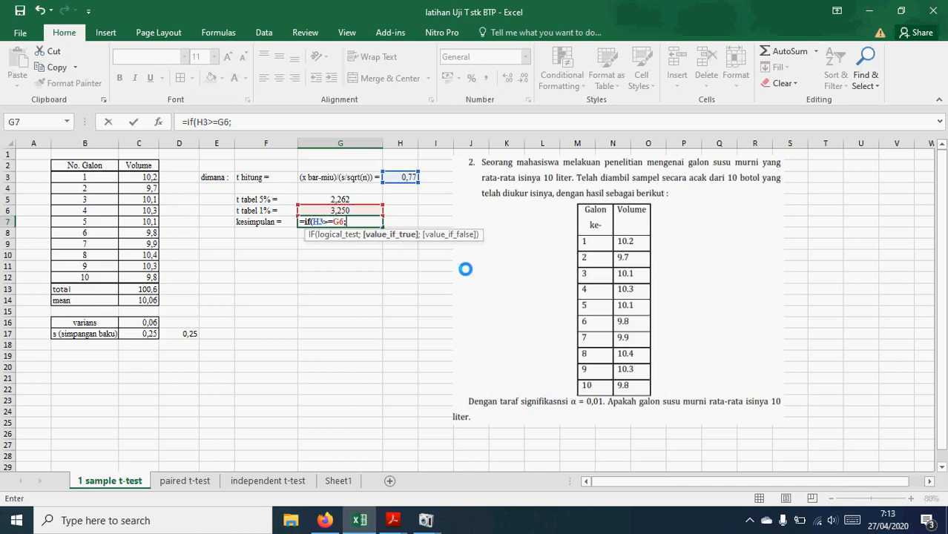
pyautogui.write('"H0 ditolak')
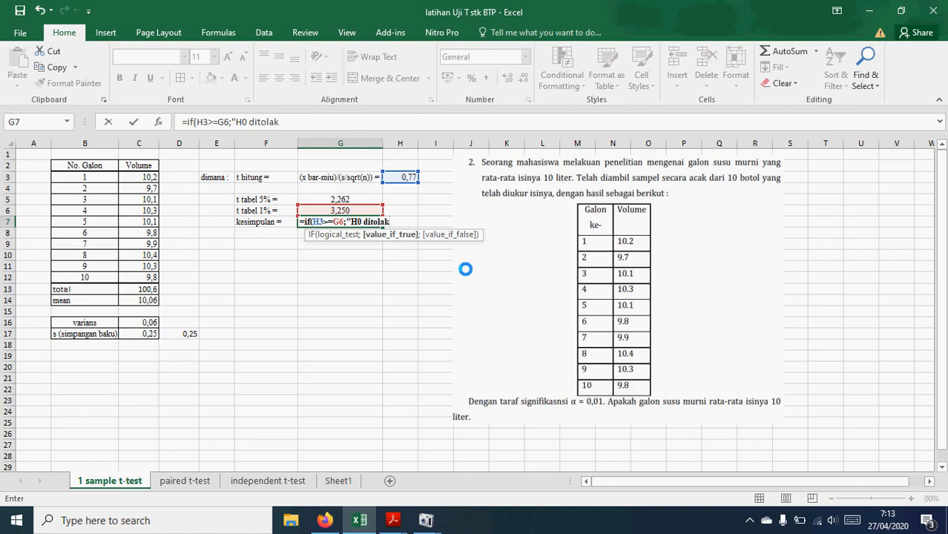
pyautogui.write('";')
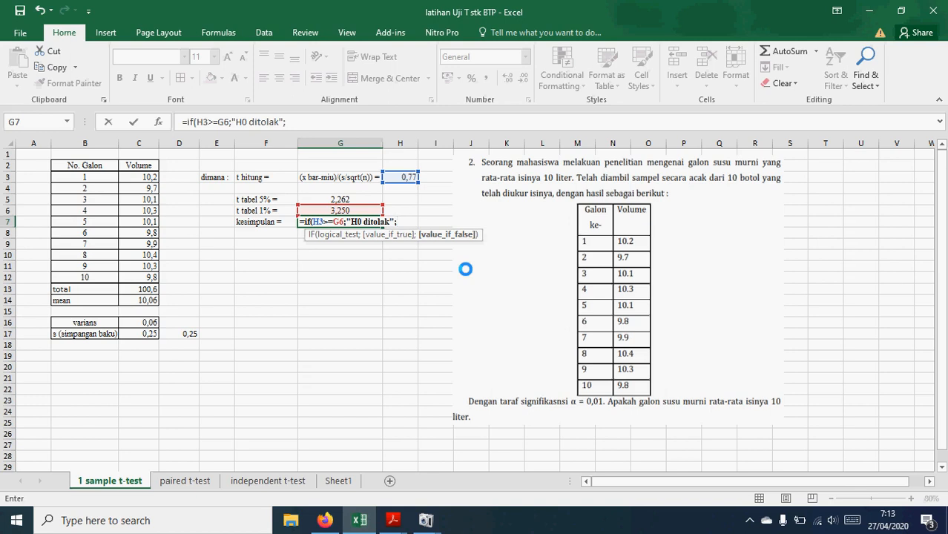
pyautogui.write('"H0 diterima"')
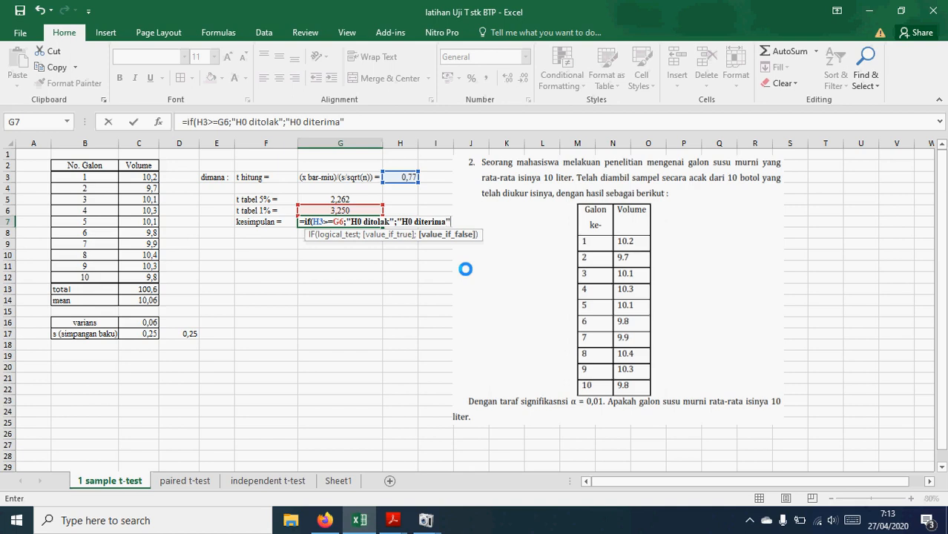
pyautogui.write(')')
pyautogui.press('Return')
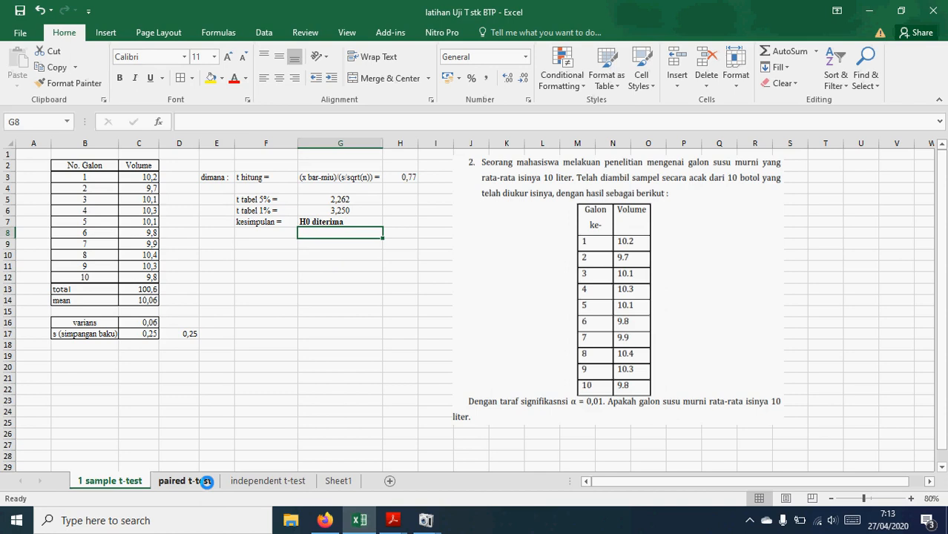
# - Open the paired t-test sheet and examine the motorcycle sales case, its before/after data and the calculation tables
pyautogui.click(205, 481)
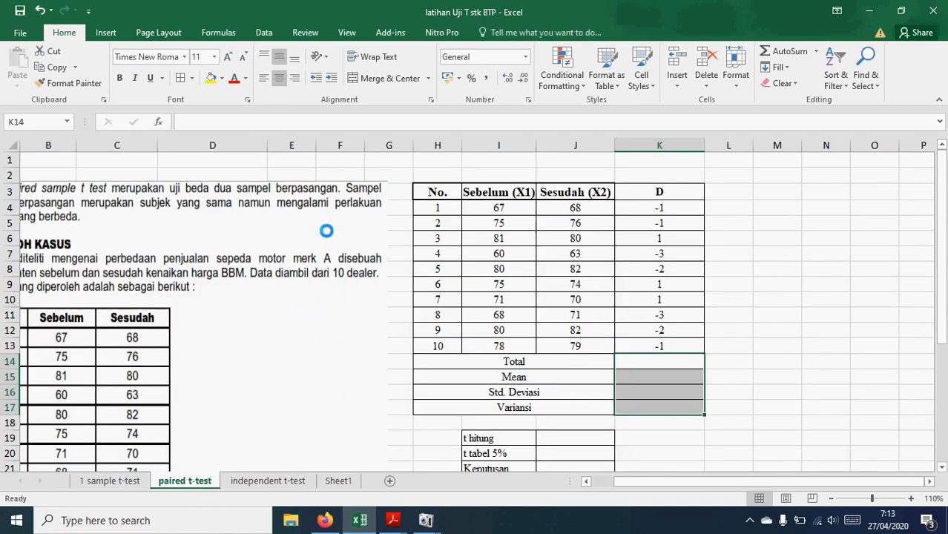
pyautogui.moveTo(623, 484); pyautogui.dragTo(612, 483)
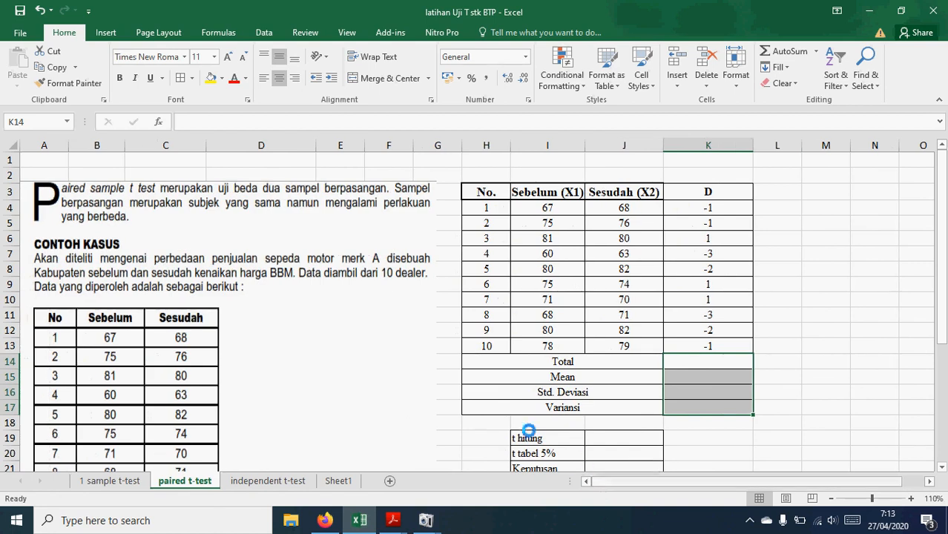
pyautogui.scroll(-2, 534, 432)
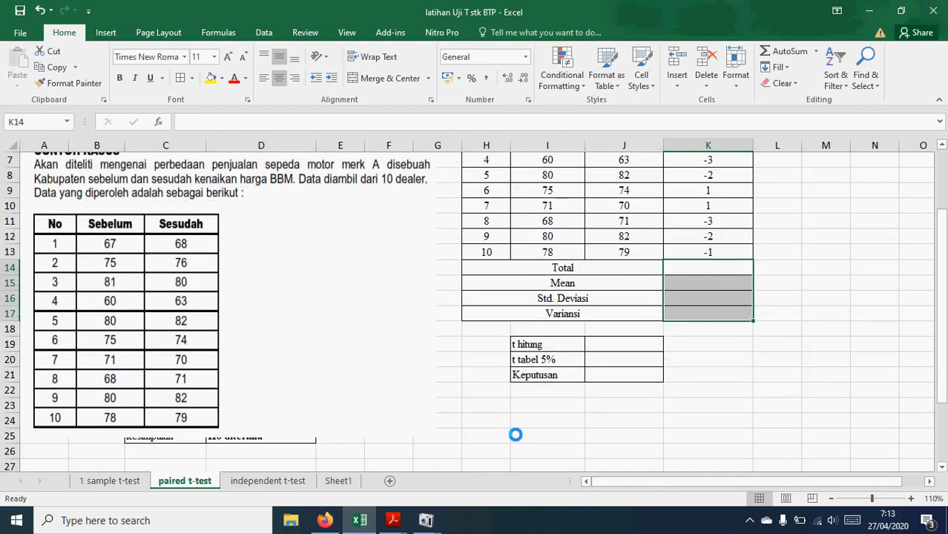
pyautogui.scroll(1, 515, 434)
pyautogui.scroll(1, 490, 438)
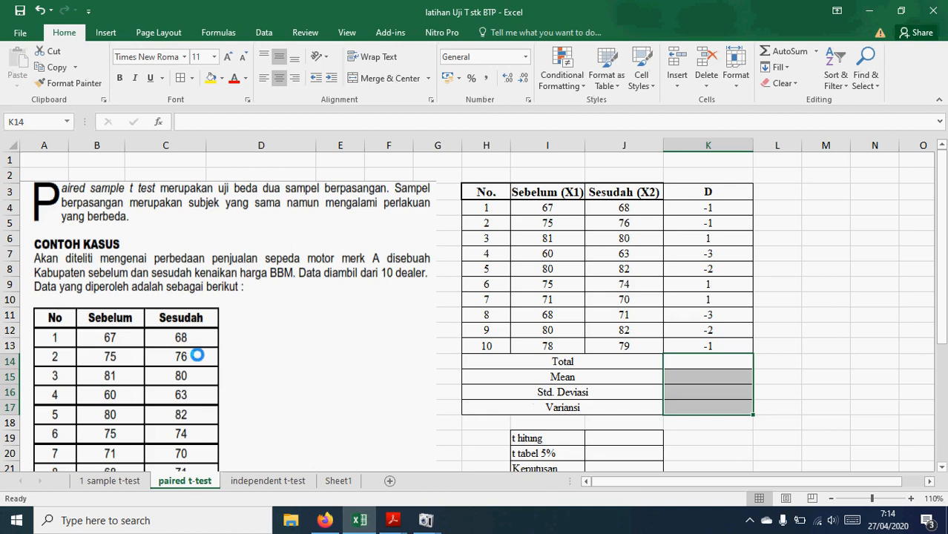
pyautogui.scroll(-3, 194, 371)
pyautogui.scroll(3, 196, 363)
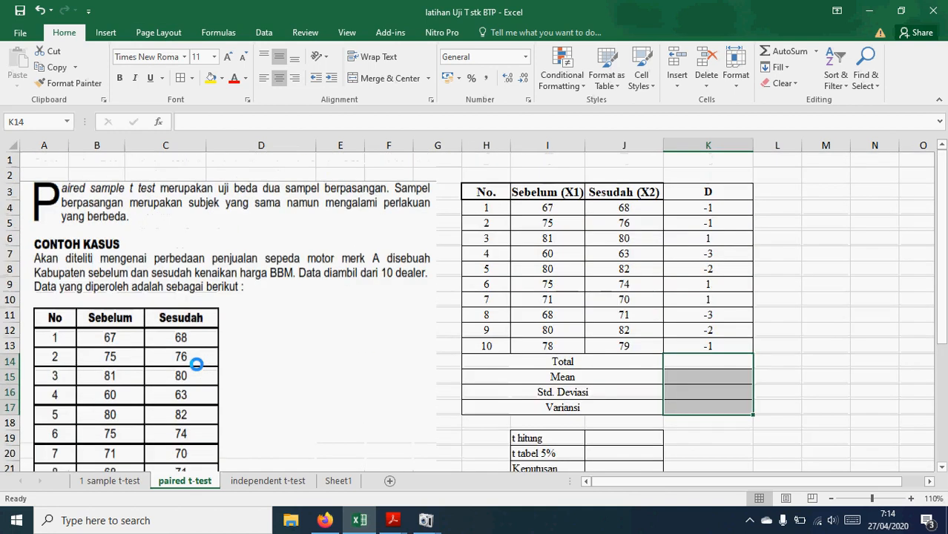
pyautogui.scroll(-1, 148, 363)
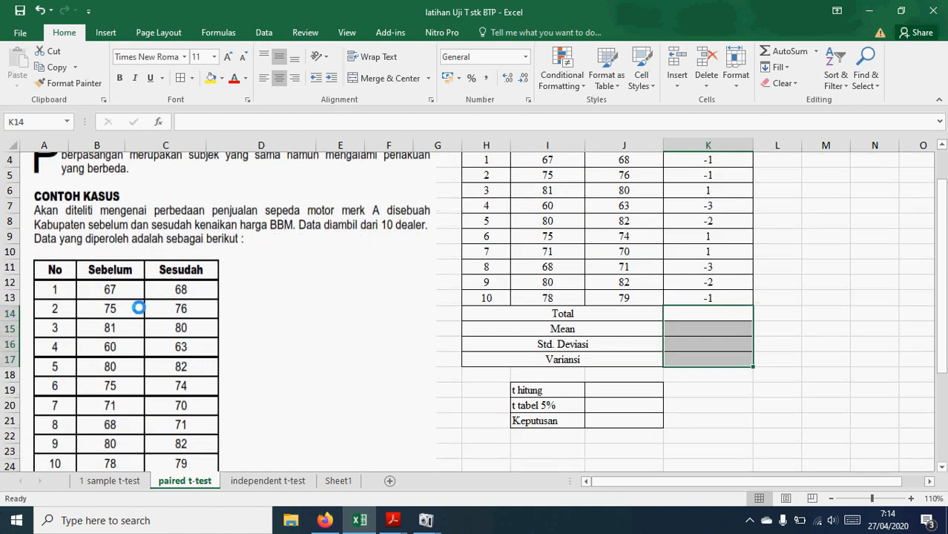
pyautogui.scroll(1, 136, 309)
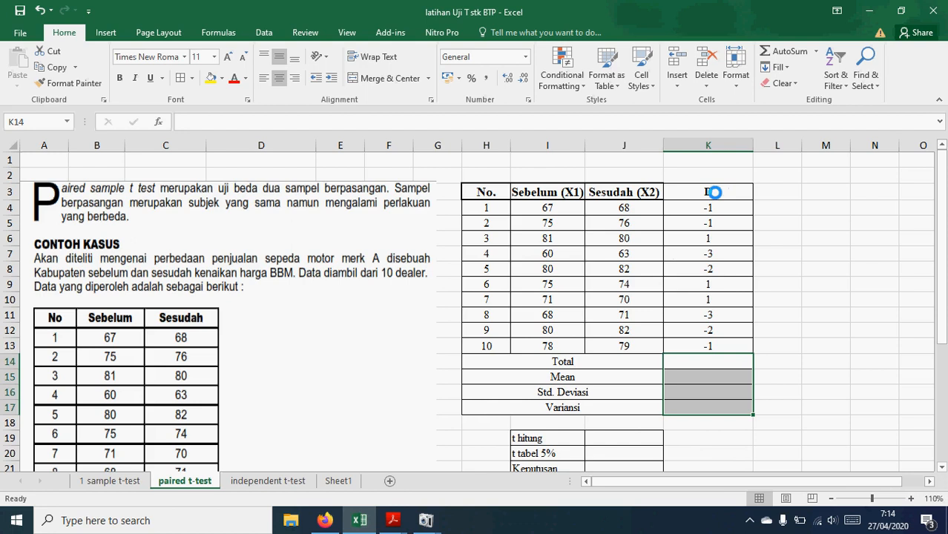
# - Clear the existing difference values under D in K4:K14
pyautogui.click(711, 192)
pyautogui.moveTo(710, 209); pyautogui.dragTo(713, 358)
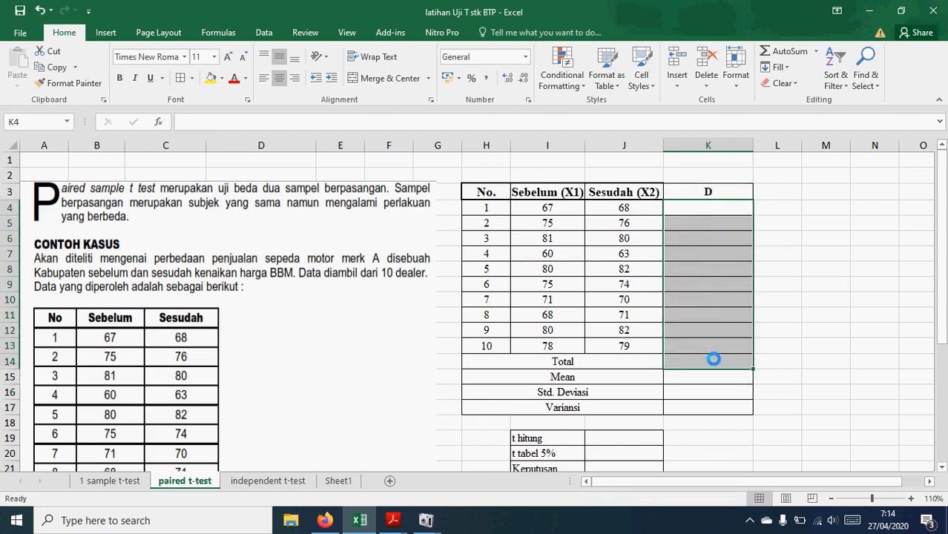
pyautogui.hotkey('ctrl', 'z')
pyautogui.hotkey('ctrl', 'z')
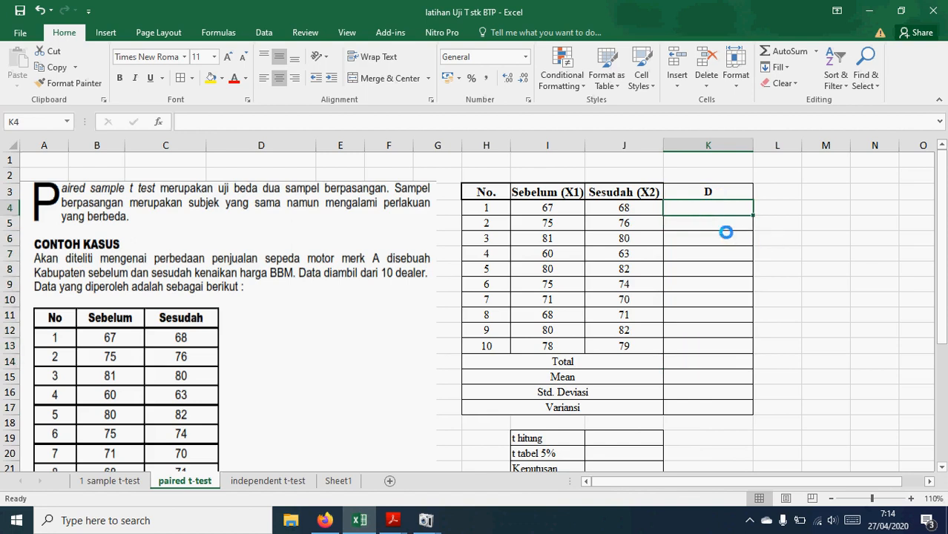
# - Calculate the before-minus-after difference in K4 with =I4-J4 and fill the formula down to K13
pyautogui.write('=')
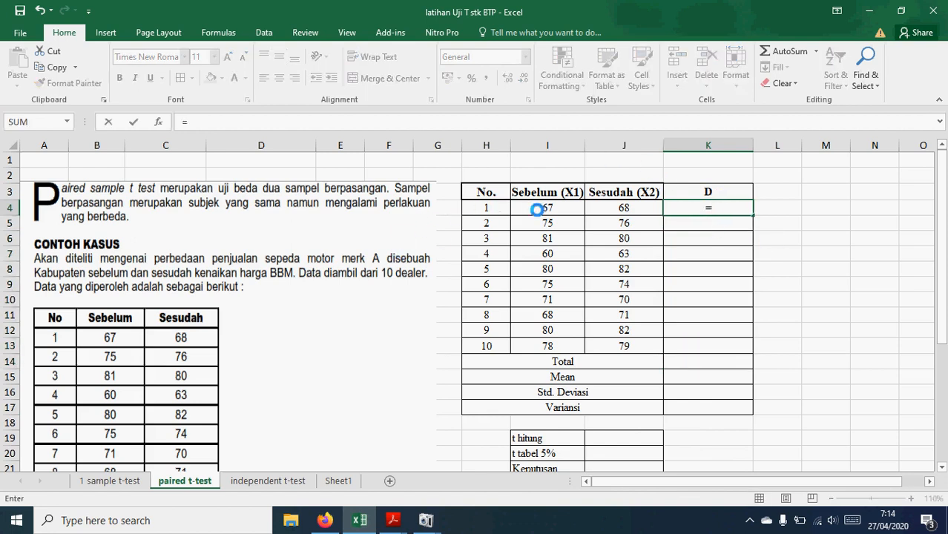
pyautogui.click(545, 204)
pyautogui.write('-')
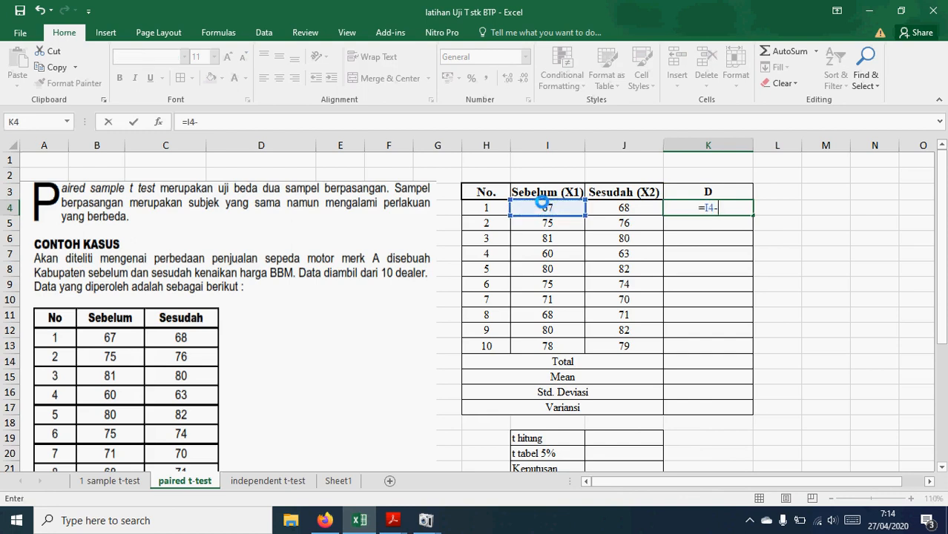
pyautogui.click(647, 209)
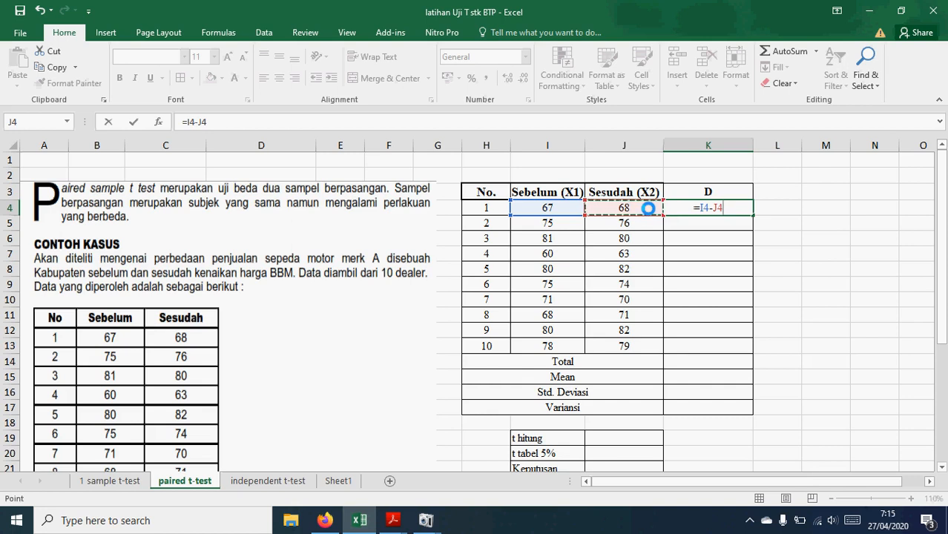
pyautogui.press('Return')
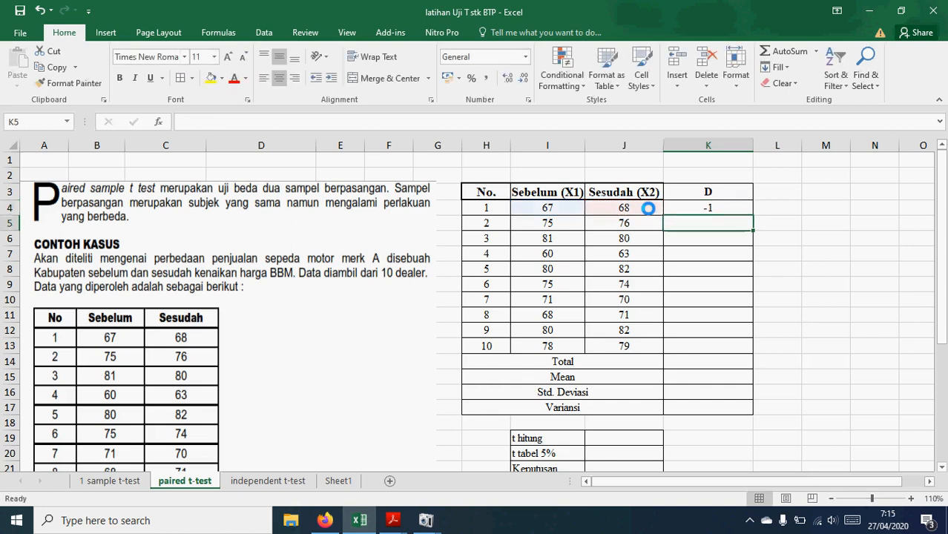
pyautogui.click(737, 209)
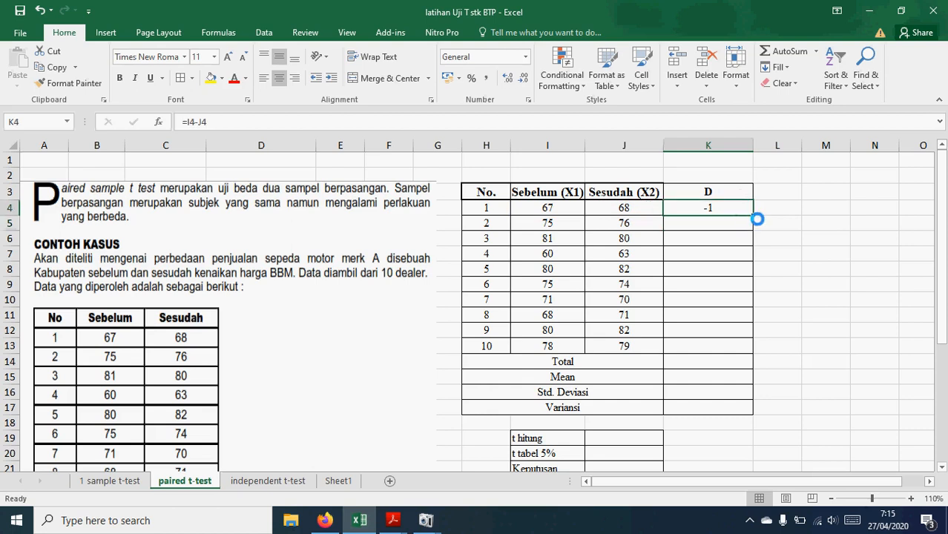
pyautogui.moveTo(753, 216); pyautogui.dragTo(749, 350)
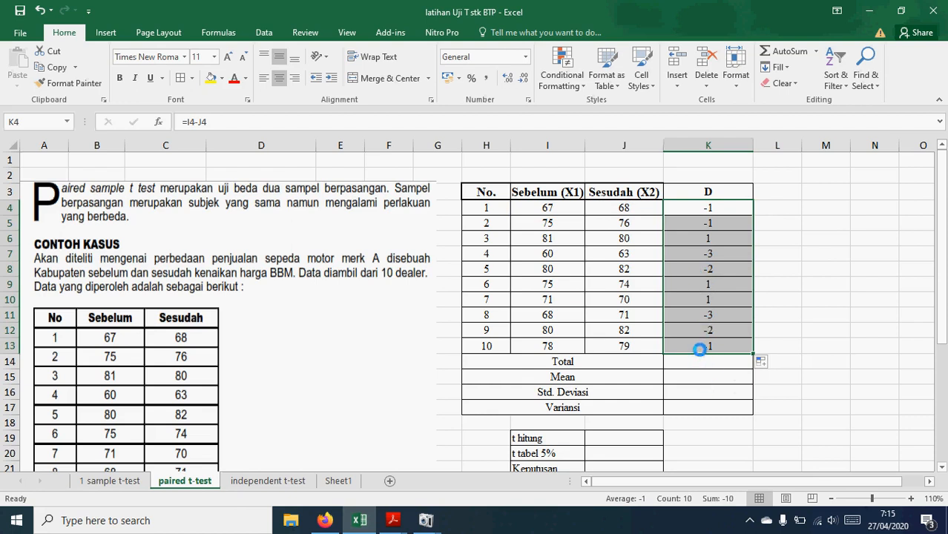
# - Calculate the total of the differences in K14 with the formula =SUM(K4:K13)
pyautogui.click(697, 361)
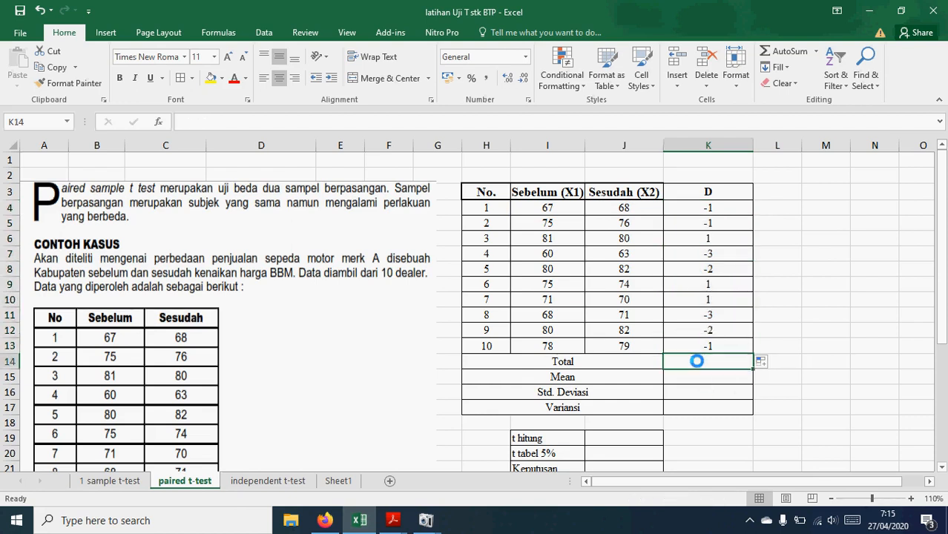
pyautogui.write('=sum(')
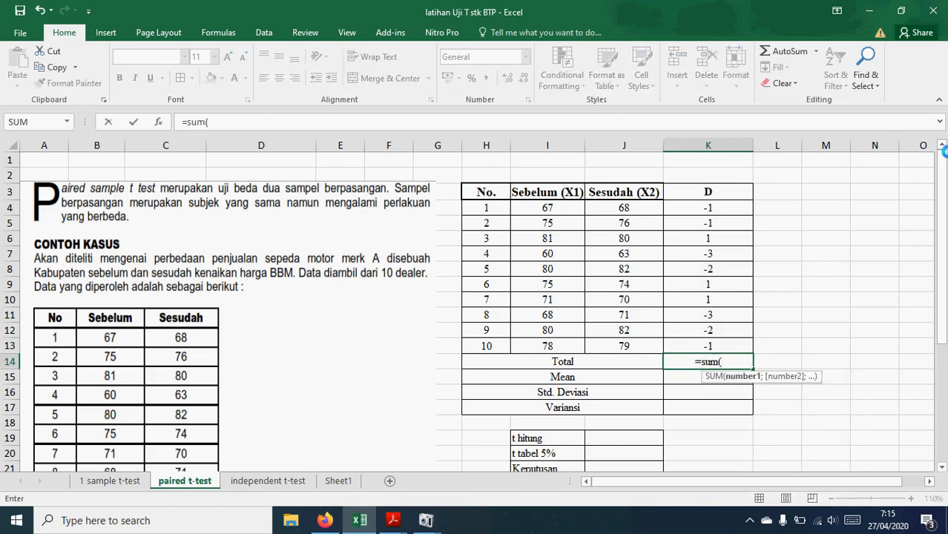
pyautogui.moveTo(704, 206); pyautogui.dragTo(731, 344)
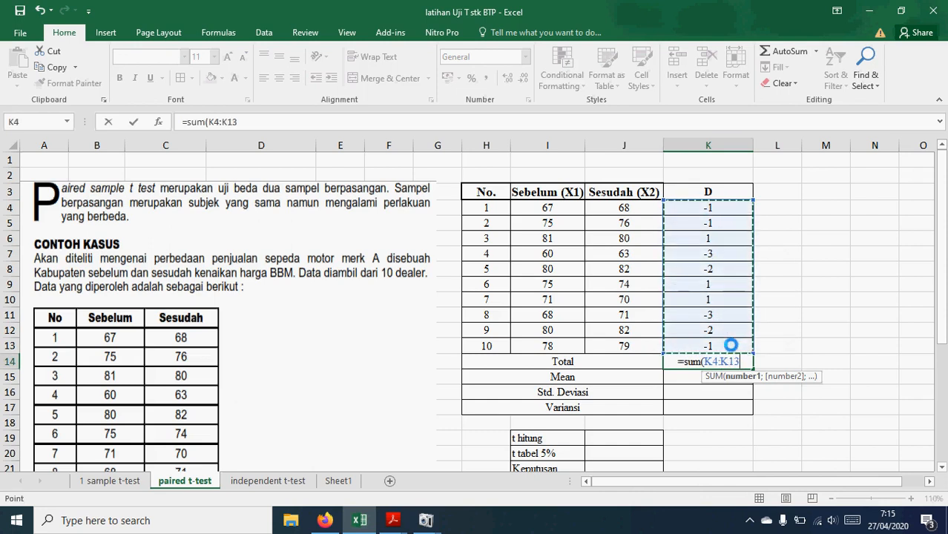
pyautogui.write(')')
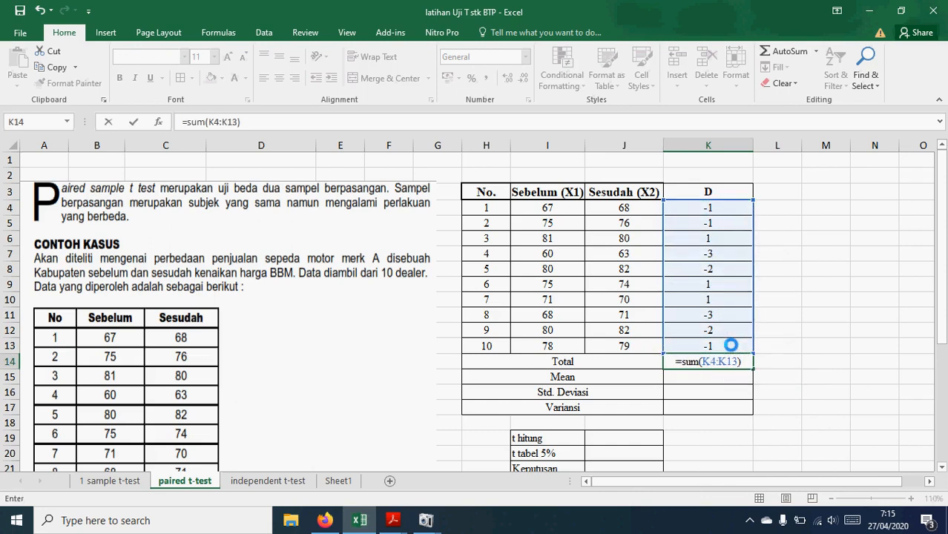
pyautogui.press('Return')
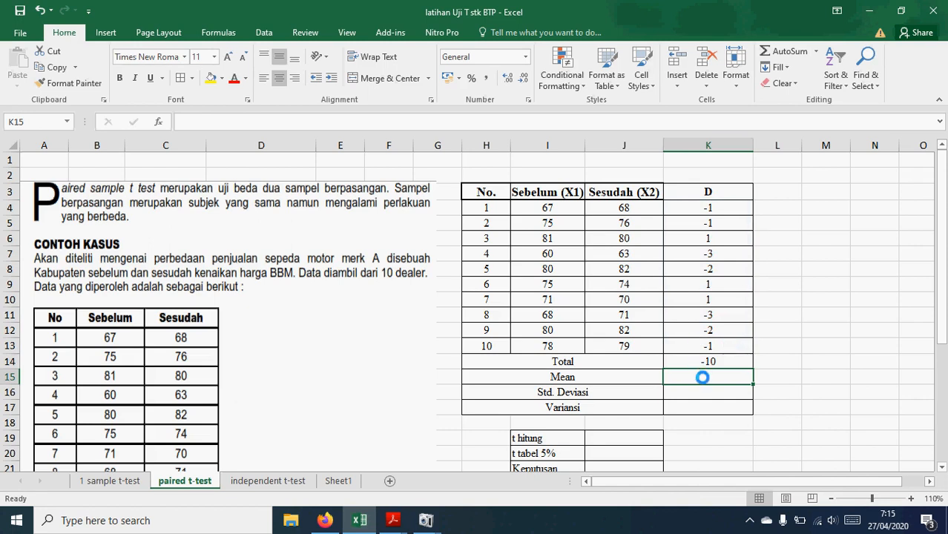
# - Calculate the mean of the differences in K15 with the formula =AVERAGE(K4:K13)
pyautogui.write('=')
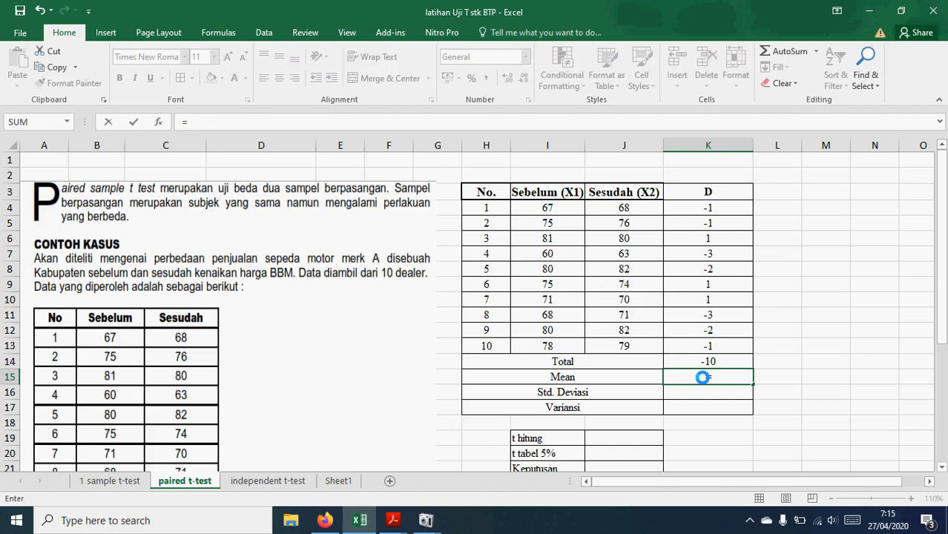
pyautogui.write('average')
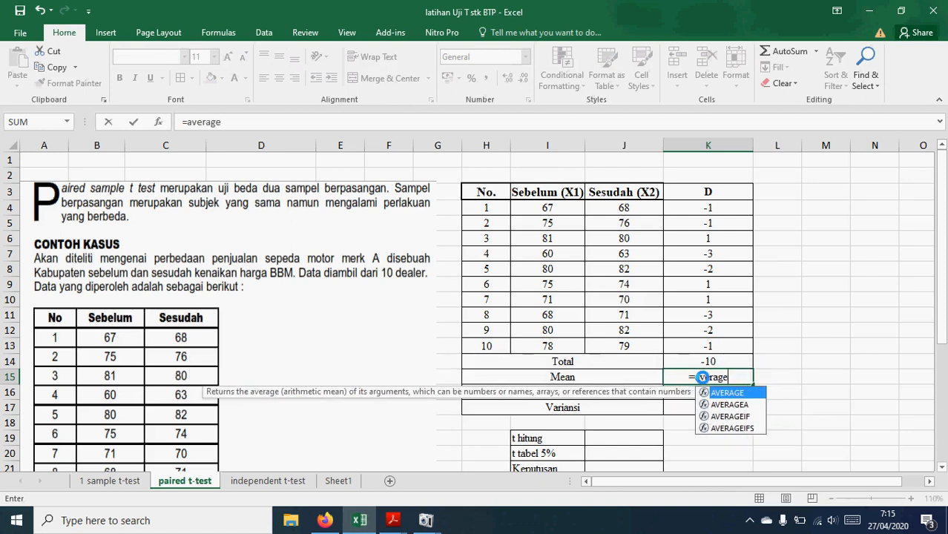
pyautogui.write('(')
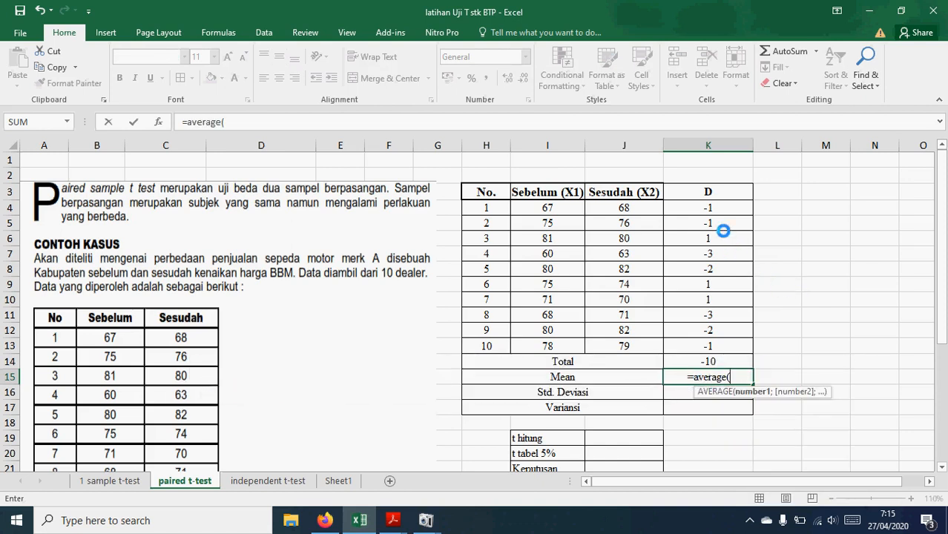
pyautogui.moveTo(696, 209); pyautogui.dragTo(709, 343)
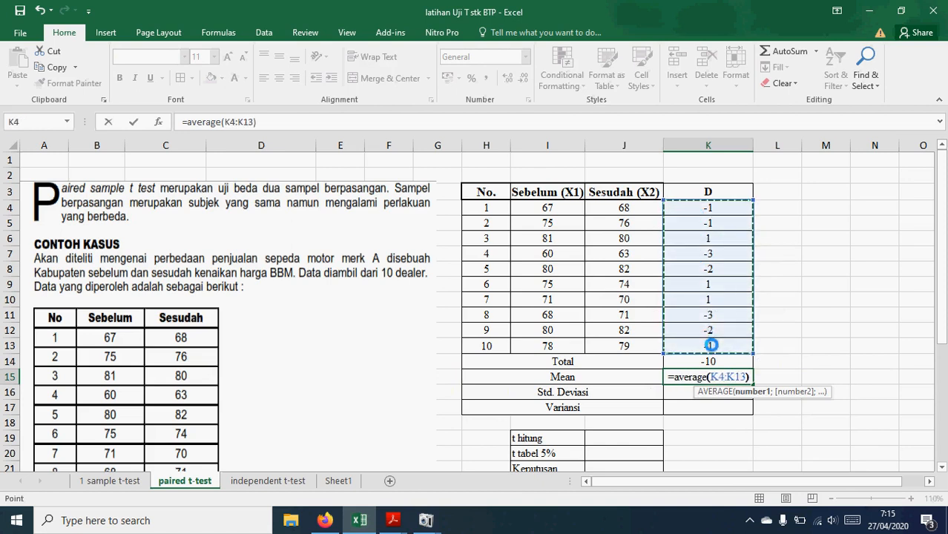
pyautogui.hotkey('ctrl', 'Return')
pyautogui.press('Return')
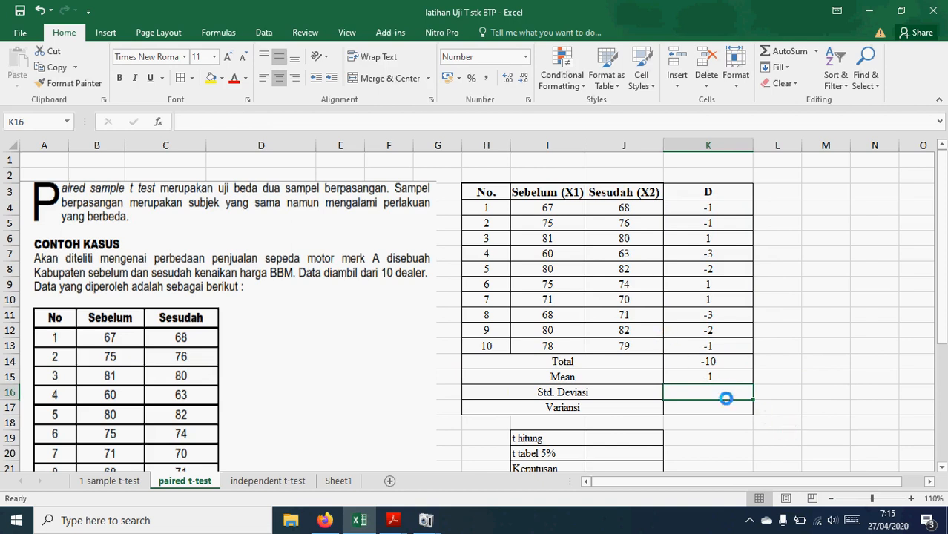
# - Calculate the standard deviation of the differences in K16 with the formula =STDEV(K4:K13)
pyautogui.write('=')
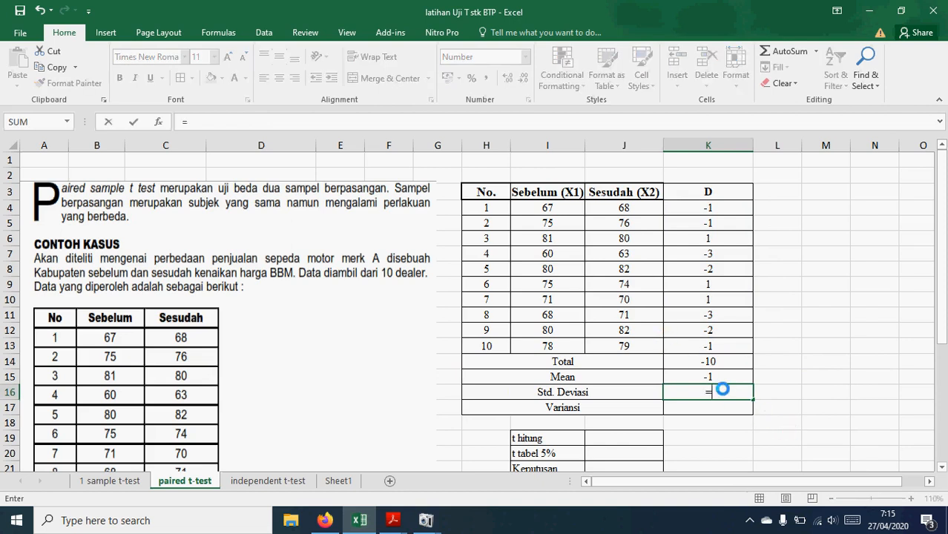
pyautogui.write('stde')
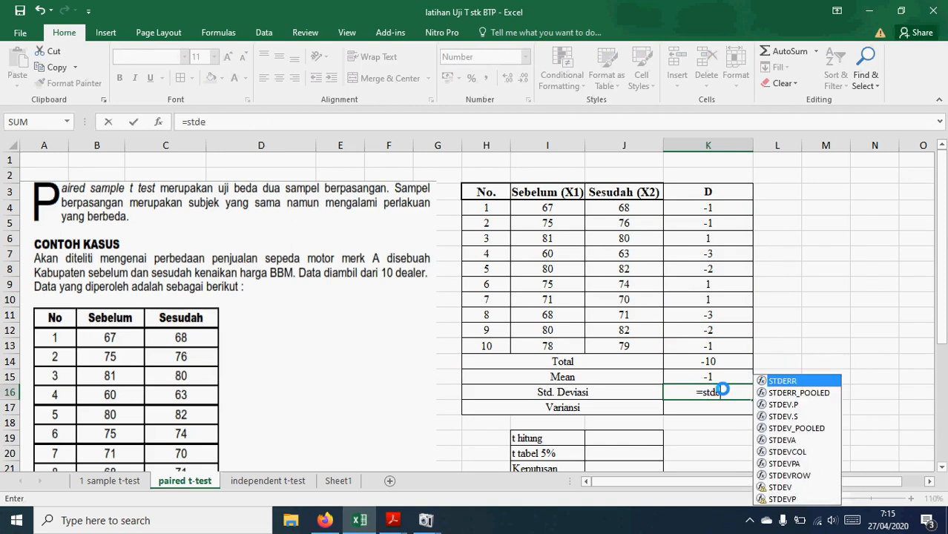
pyautogui.write('v(')
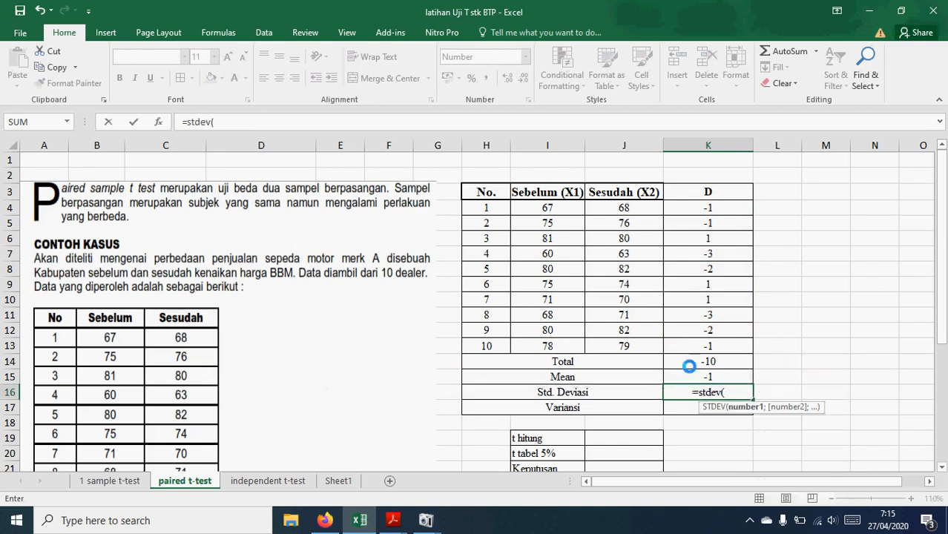
pyautogui.moveTo(708, 208); pyautogui.dragTo(718, 347)
pyautogui.write(')')
pyautogui.press('Return')
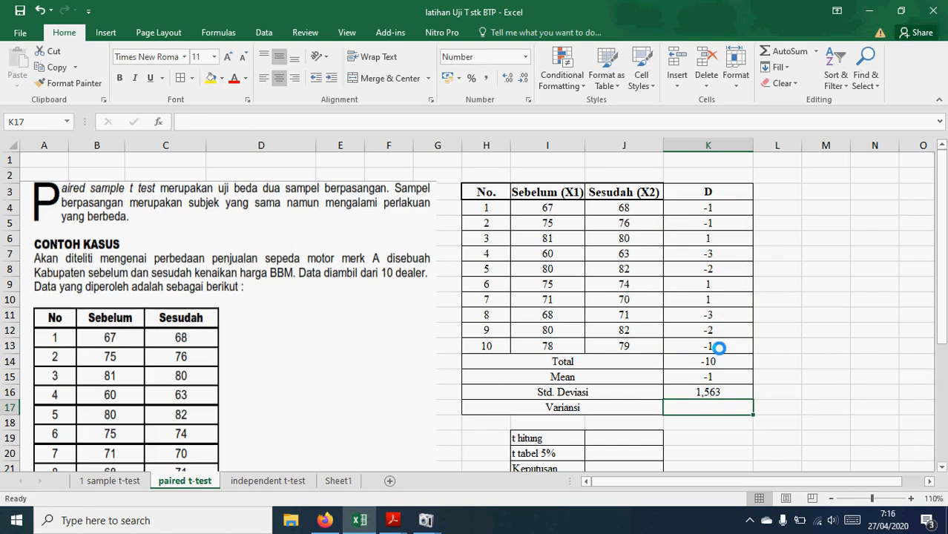
# - Calculate the variance in K17 by squaring the standard deviation with the formula =K16^2
pyautogui.write('=')
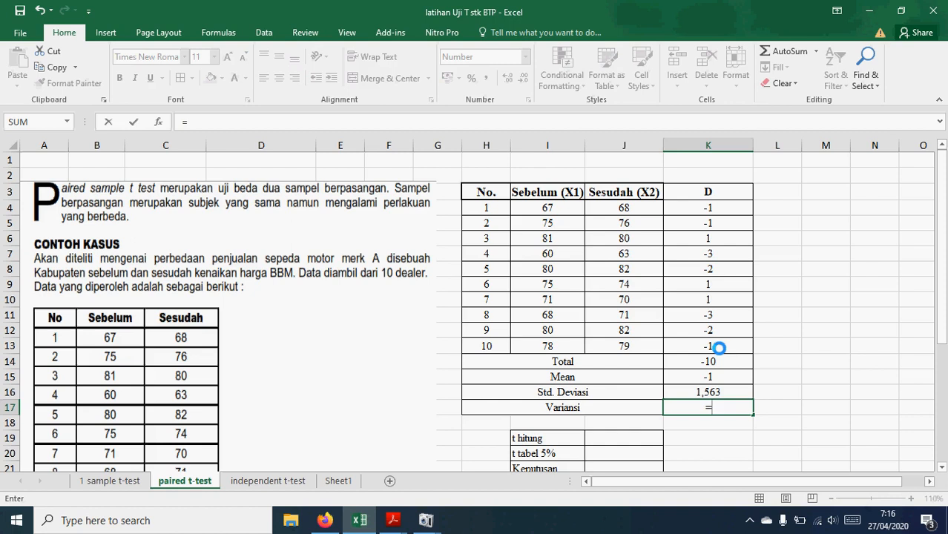
pyautogui.click(720, 386)
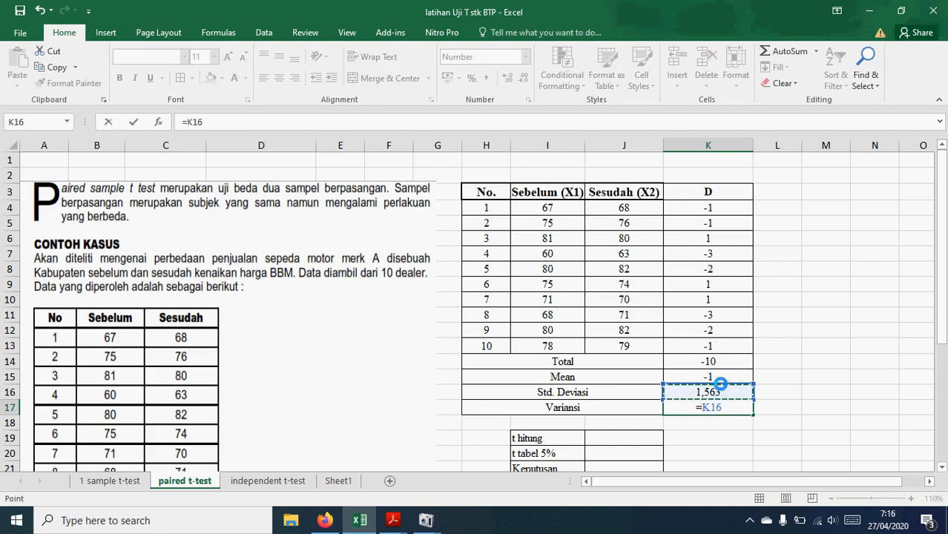
pyautogui.write('^')
pyautogui.write('2')
pyautogui.press('Return')
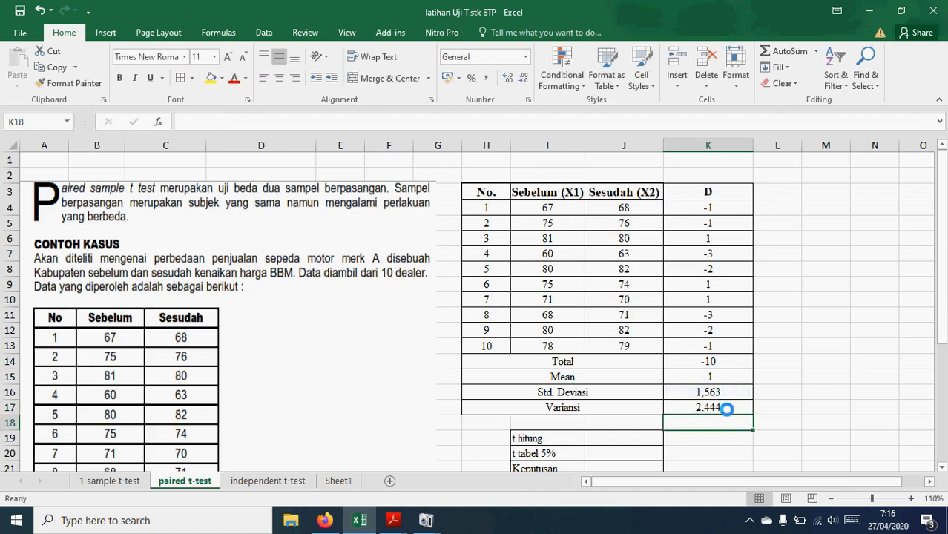
# - Calculate the t hitung value in J19 with the formula =K15/(K16/SQRT(10))
pyautogui.scroll(-1, 726, 409)
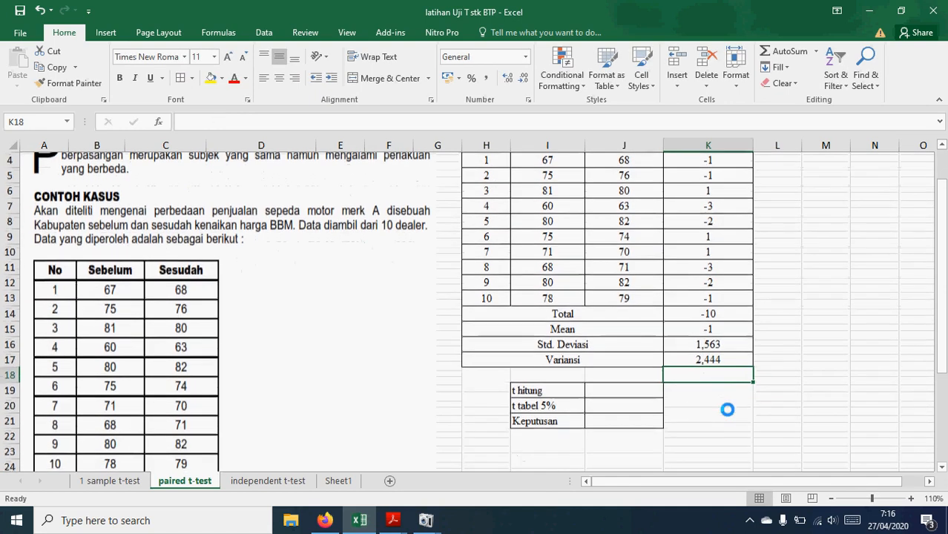
pyautogui.click(624, 395)
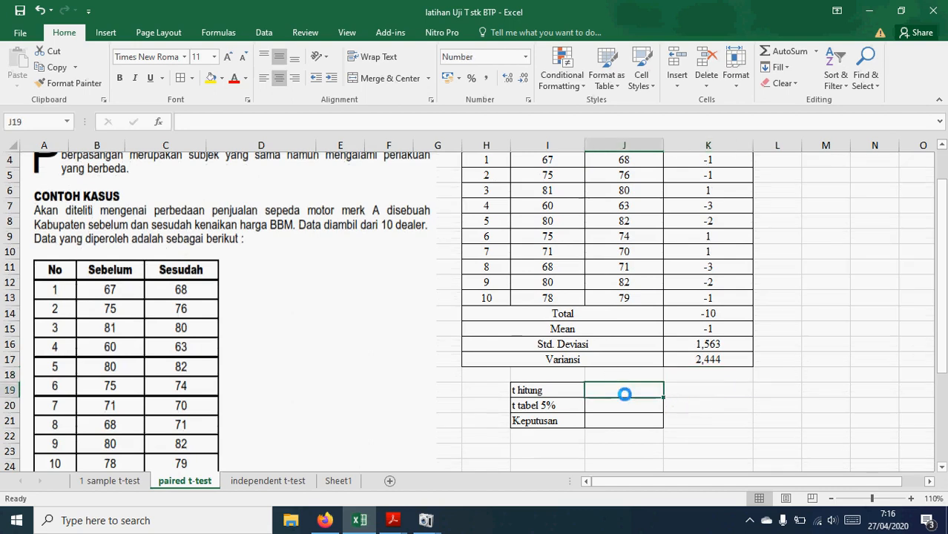
pyautogui.scroll(1, 624, 393)
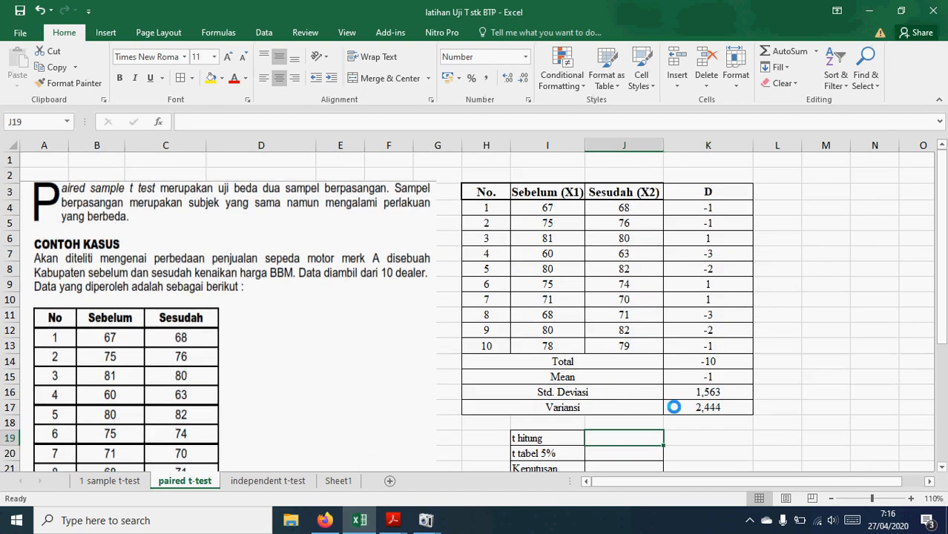
pyautogui.scroll(-1, 672, 406)
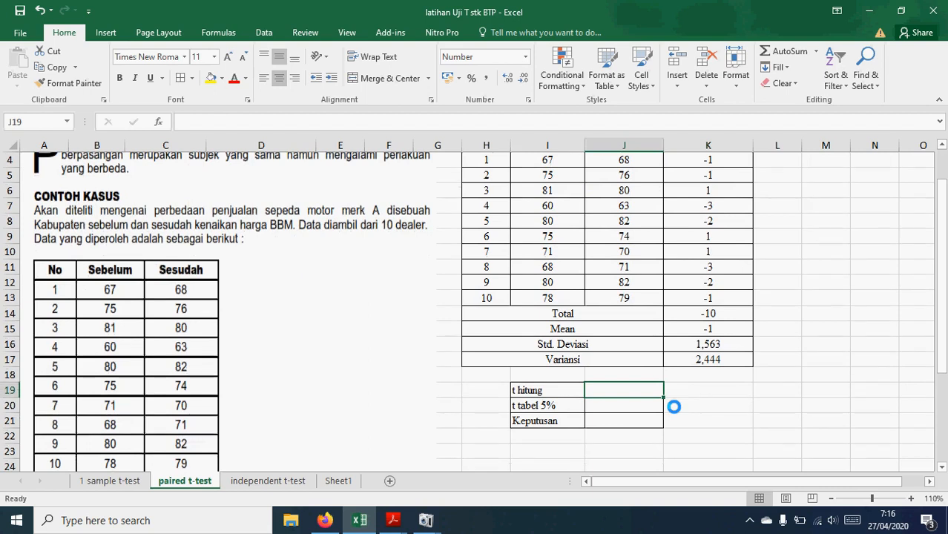
pyautogui.write('=')
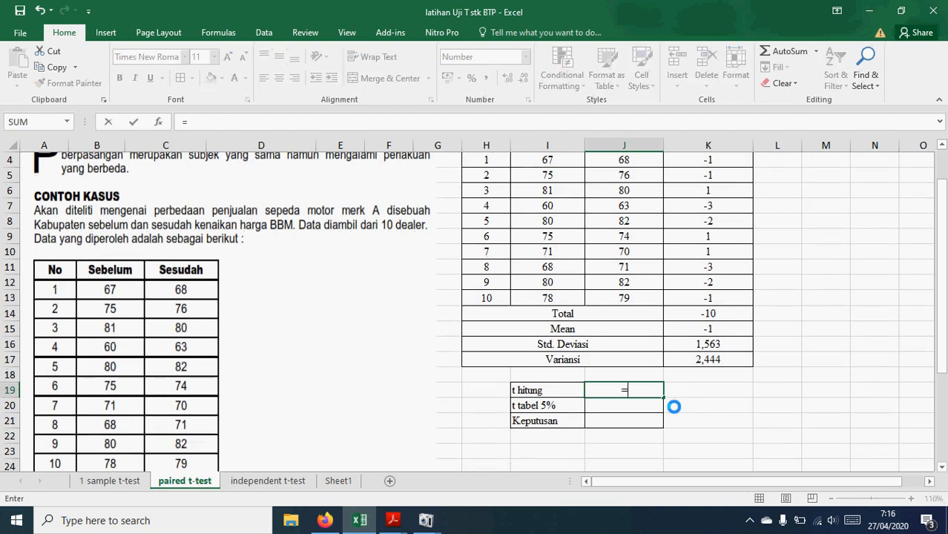
pyautogui.click(706, 329)
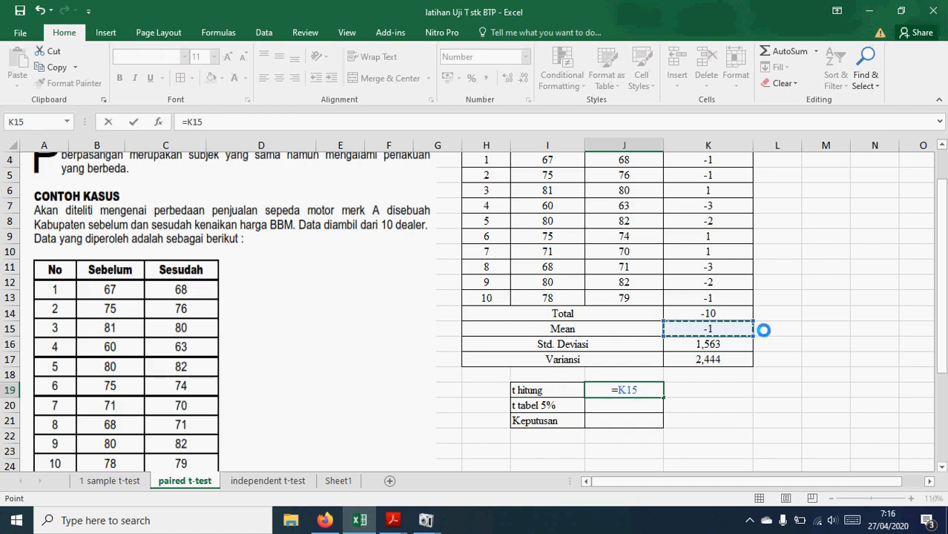
pyautogui.write('/')
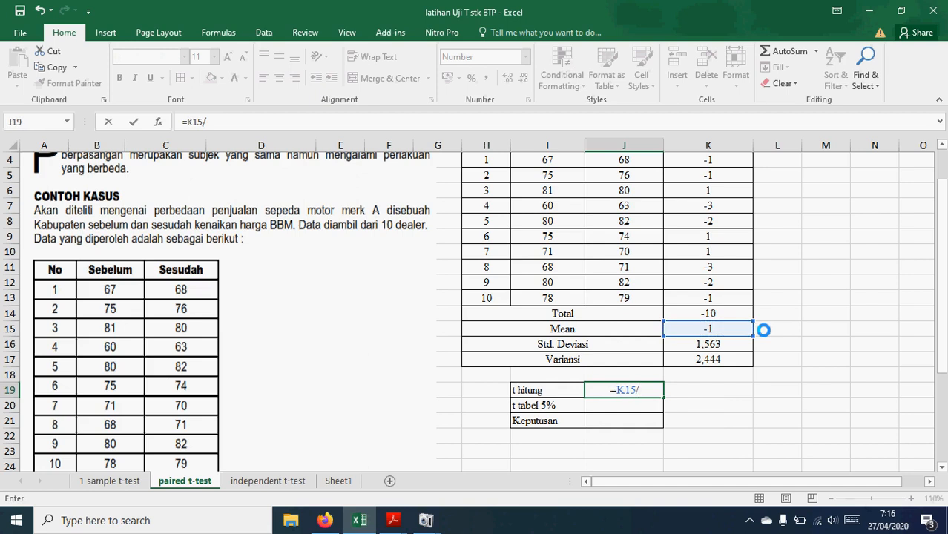
pyautogui.write('(')
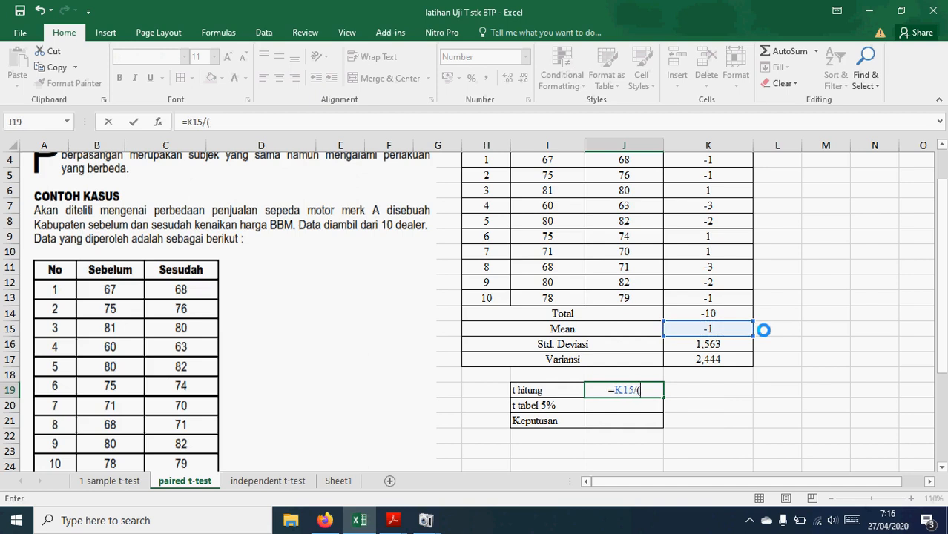
pyautogui.click(722, 344)
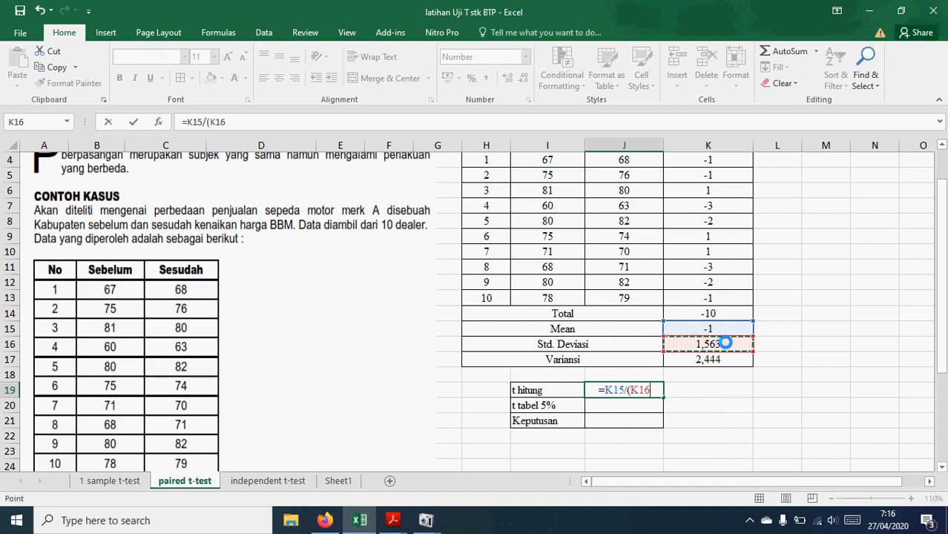
pyautogui.write('/')
pyautogui.write('s')
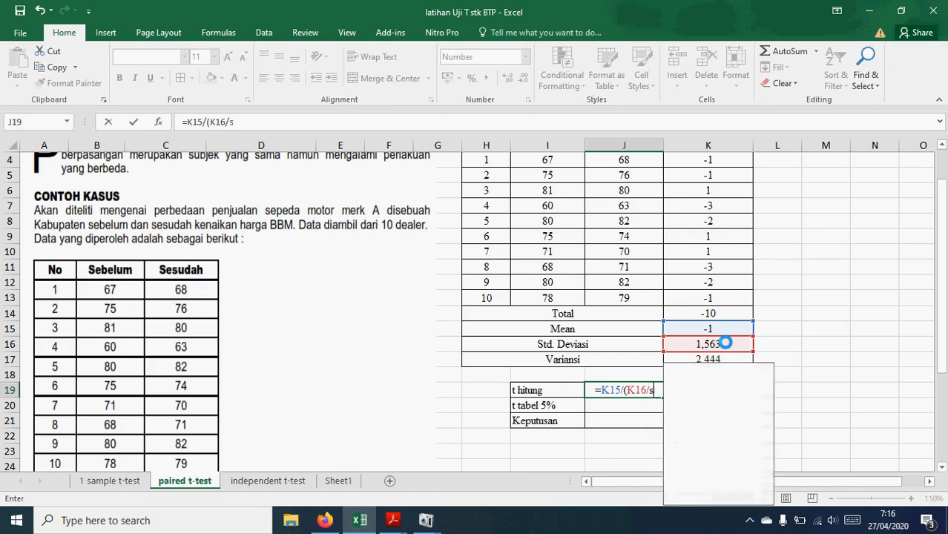
pyautogui.write('qrt(')
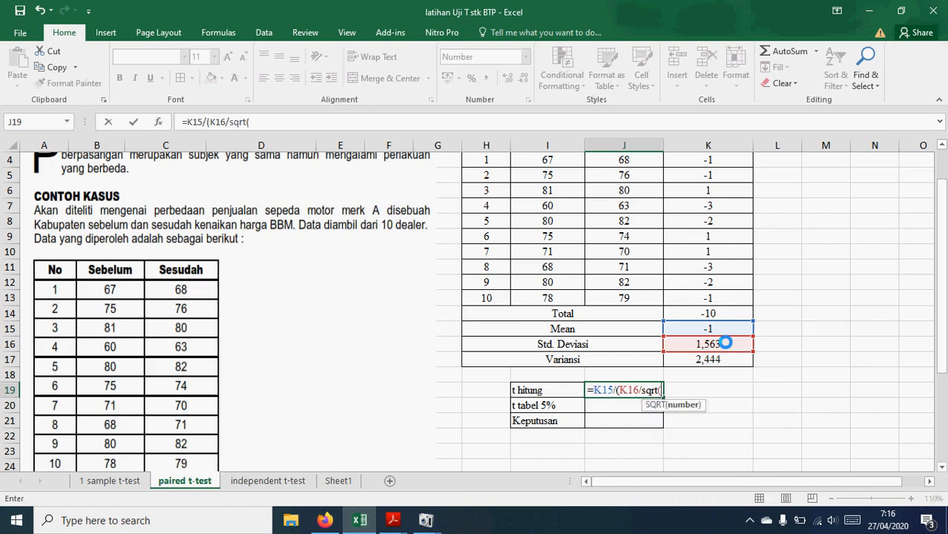
pyautogui.write('10))')
pyautogui.press('Return')
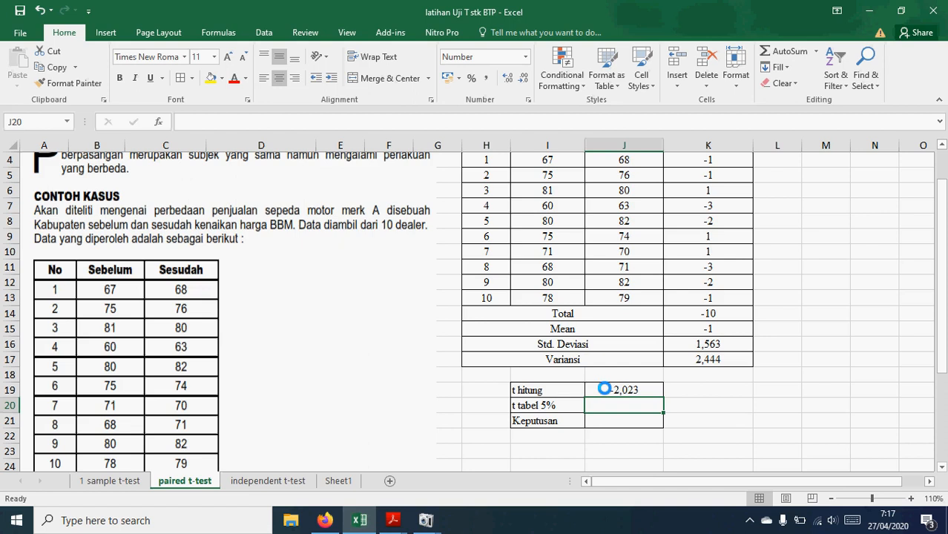
# - Calculate the absolute value of t hitung in K19 with the formula =ABS(J19)
pyautogui.click(721, 389)
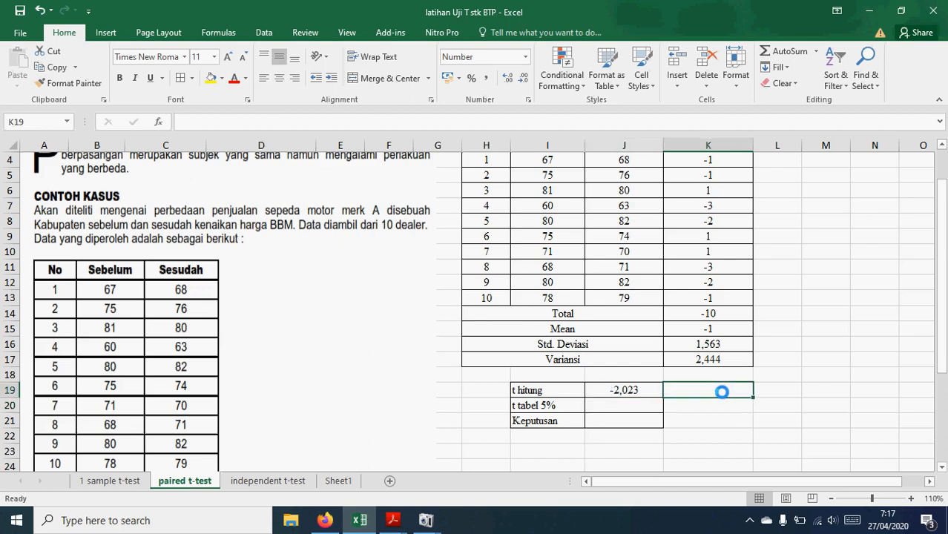
pyautogui.write('=abs')
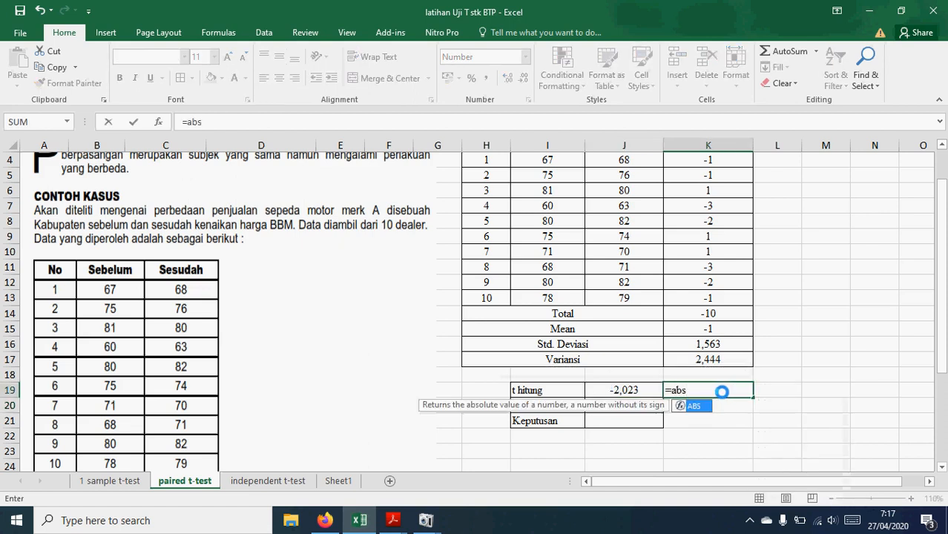
pyautogui.write('(')
pyautogui.click(626, 391)
pyautogui.write(')')
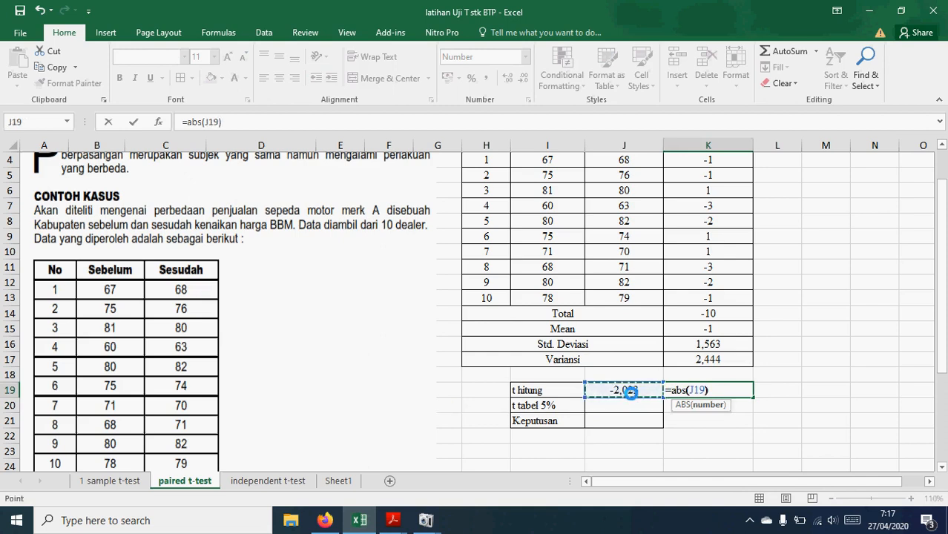
pyautogui.press('Return')
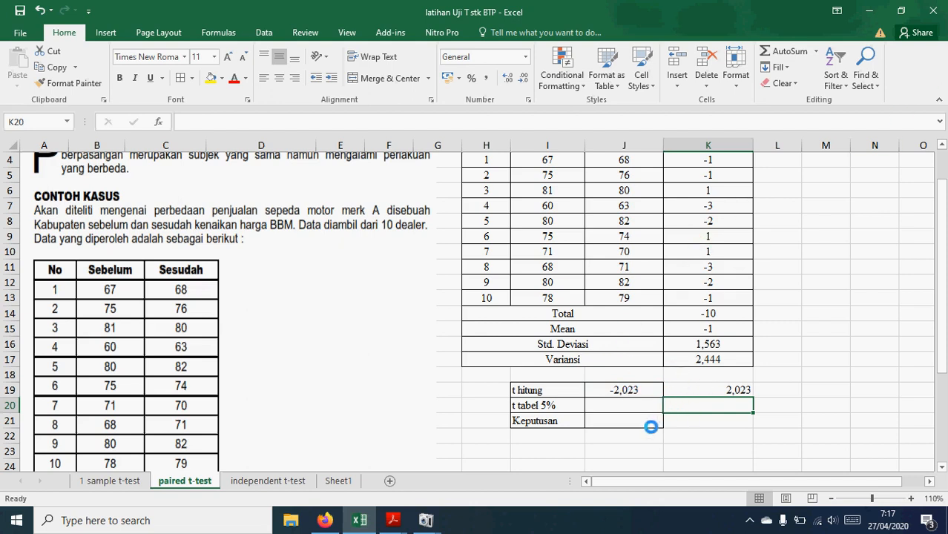
# - Calculate the 5% t tabel value in J20 with the formula =TINV(0,05;9)
pyautogui.click(629, 407)
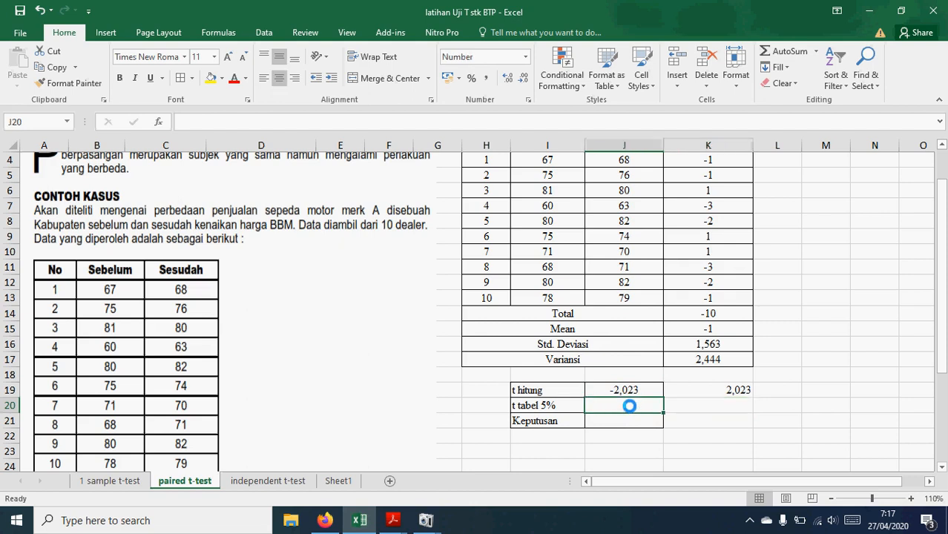
pyautogui.write('=')
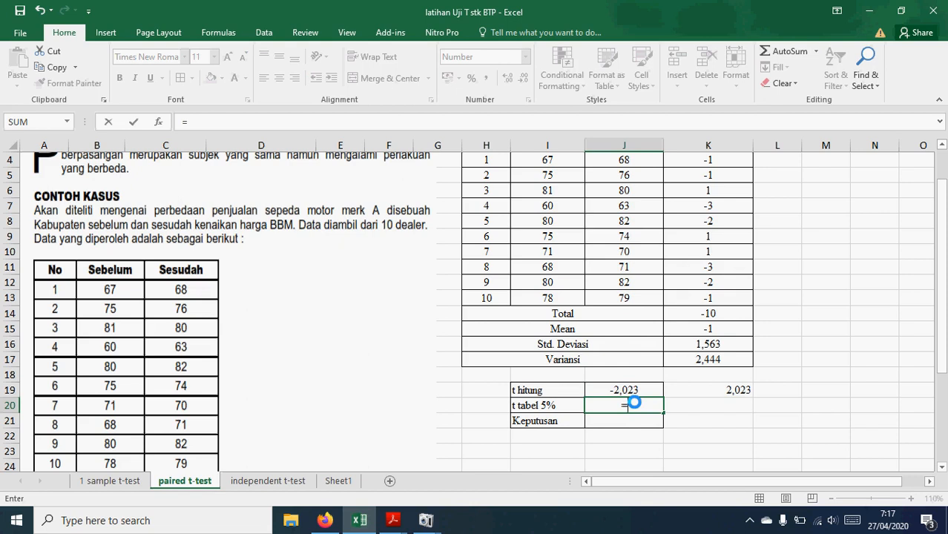
pyautogui.write('ti')
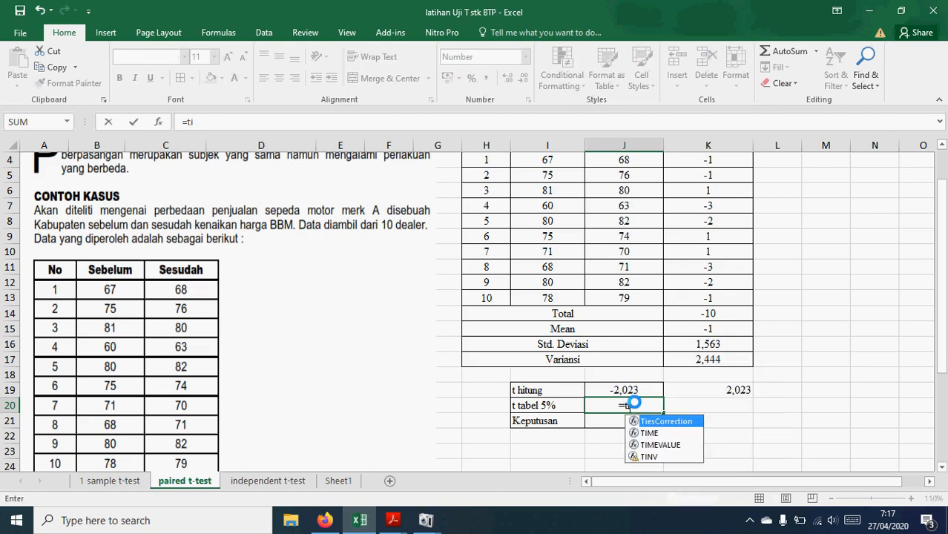
pyautogui.write('nv(')
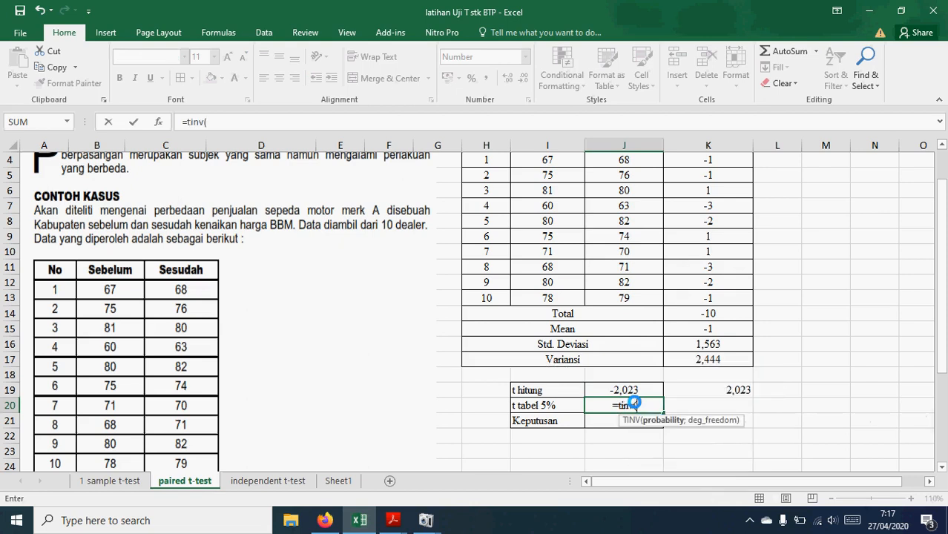
pyautogui.write('0,05')
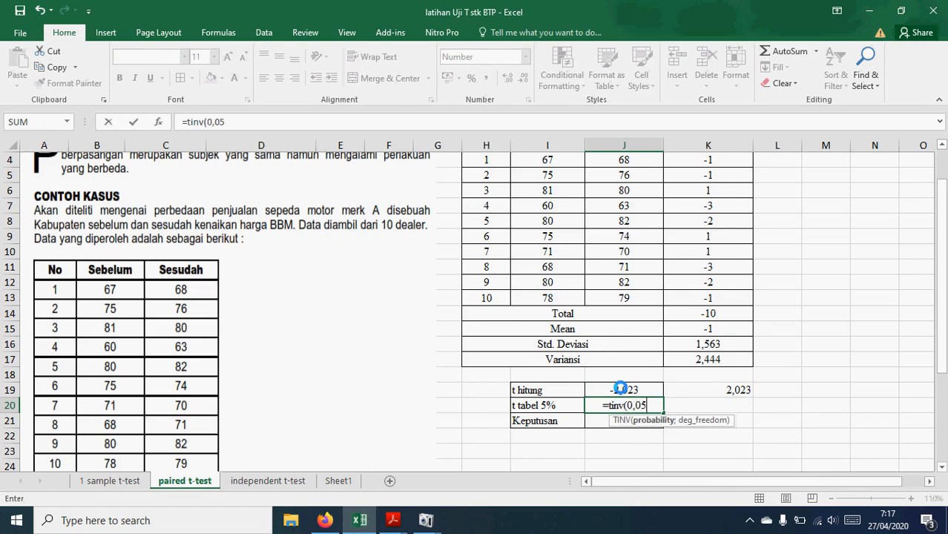
pyautogui.write(';')
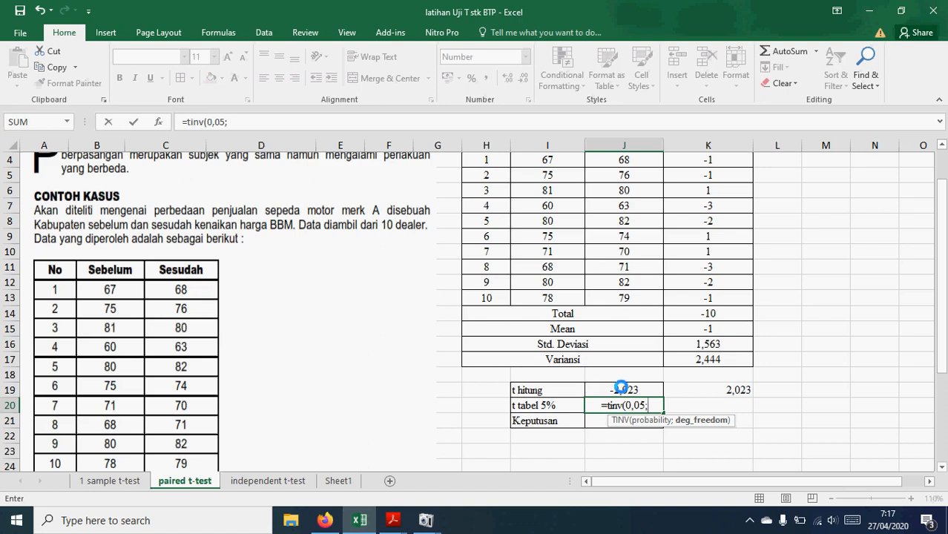
pyautogui.write('9)')
pyautogui.press('Return')
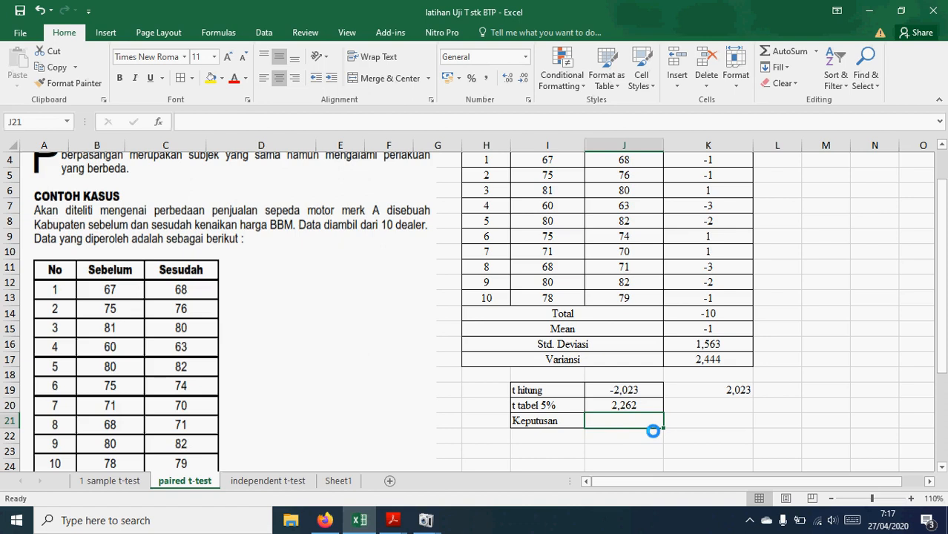
# - Derive the Keputusan in J21 with the formula =IF(K19>=J20;"H0 ditolak";"H0 diterima")
pyautogui.write('=if(')
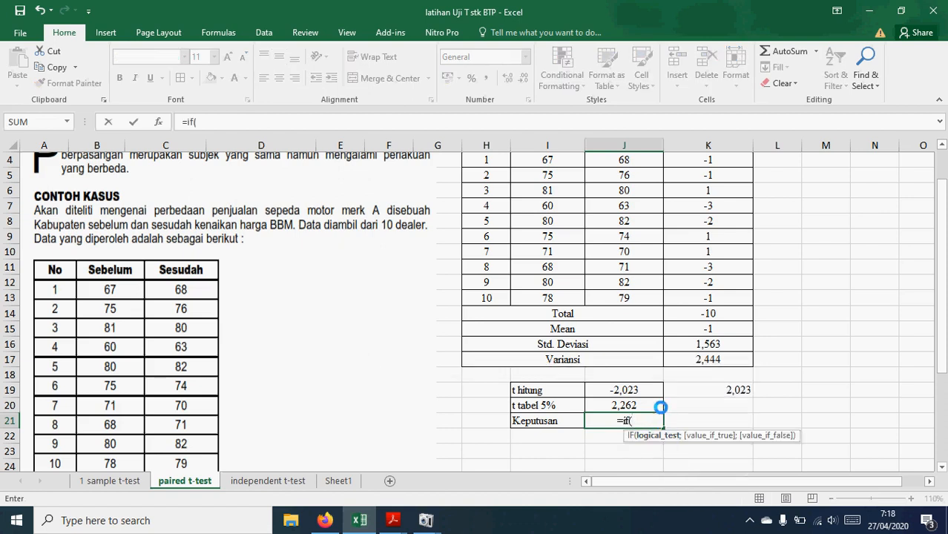
pyautogui.click(719, 385)
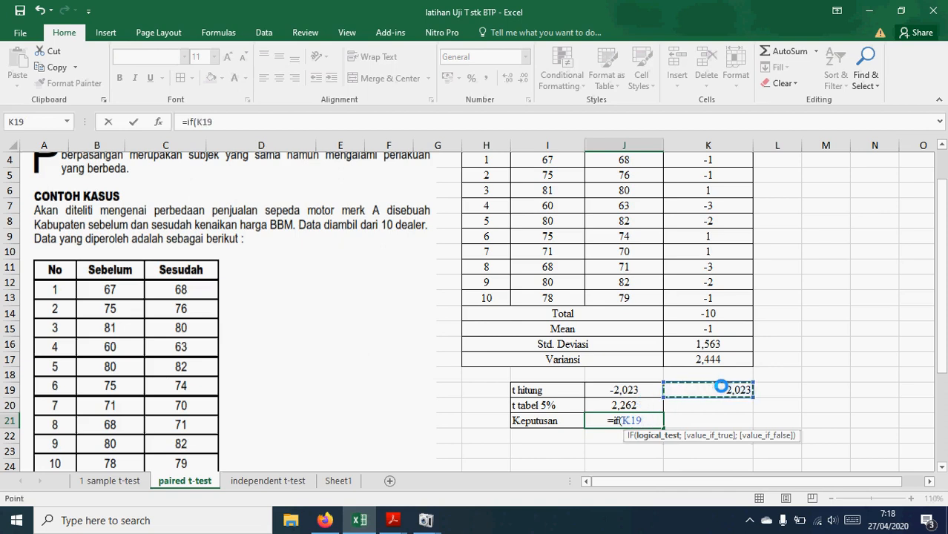
pyautogui.write('>=')
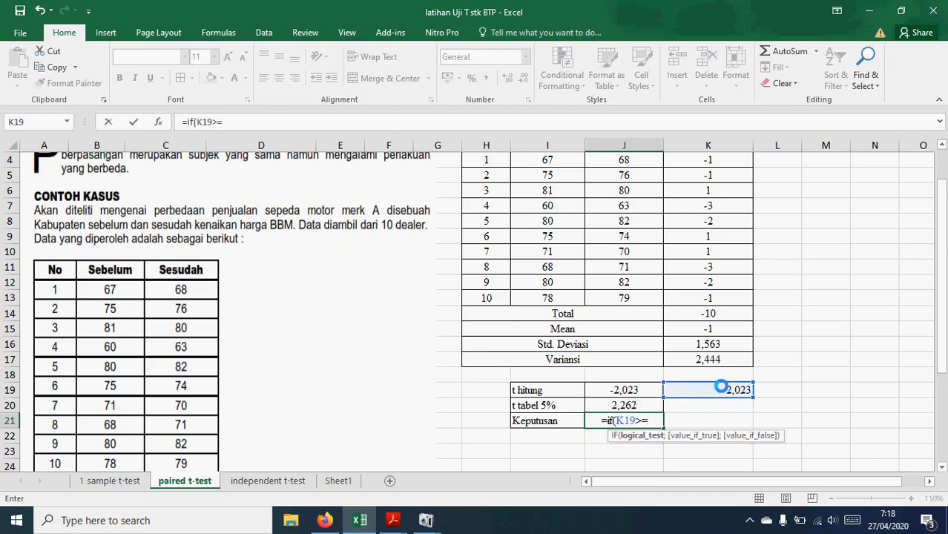
pyautogui.click(634, 401)
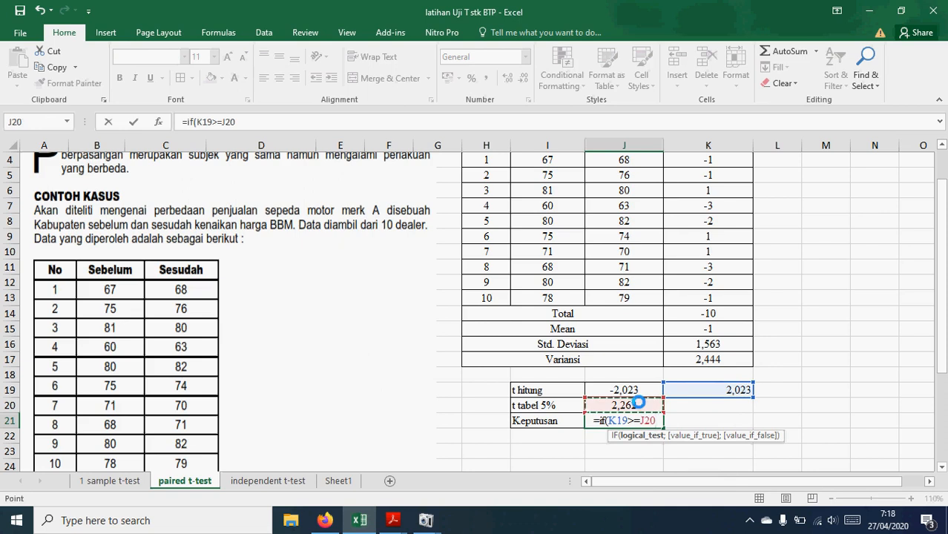
pyautogui.write(';')
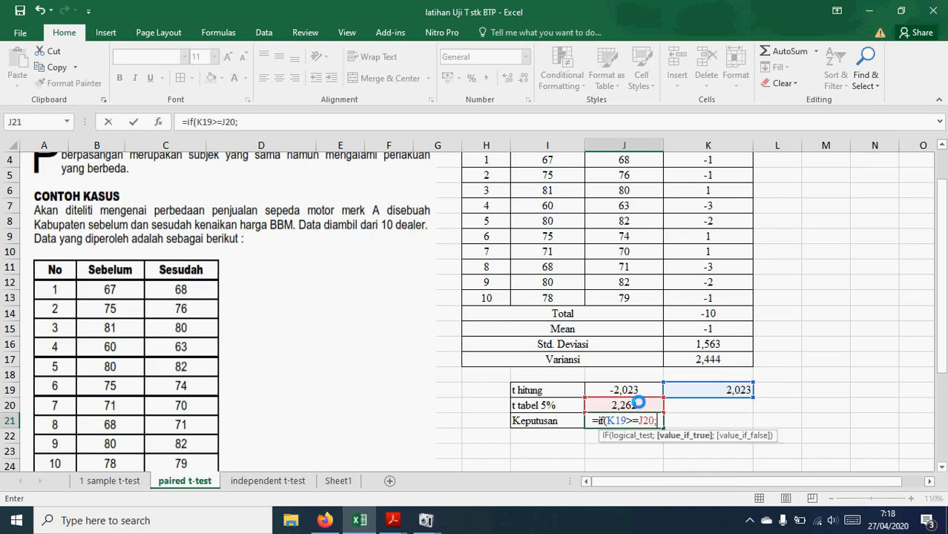
pyautogui.write('"')
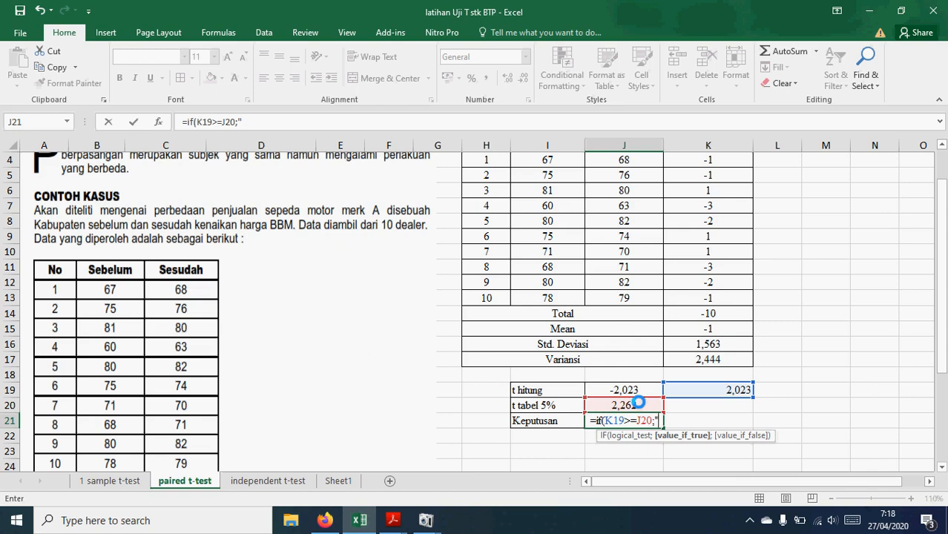
pyautogui.write('H0 di')
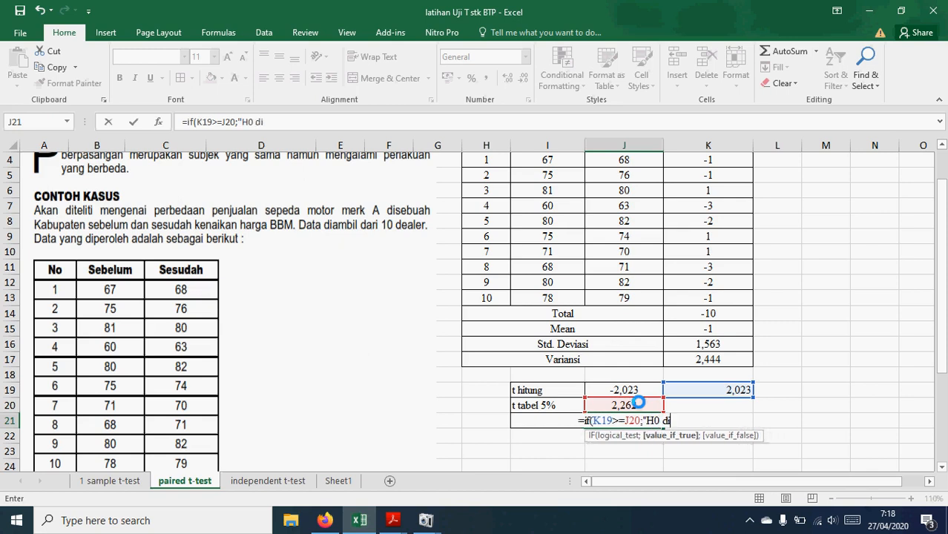
pyautogui.write('tolak"')
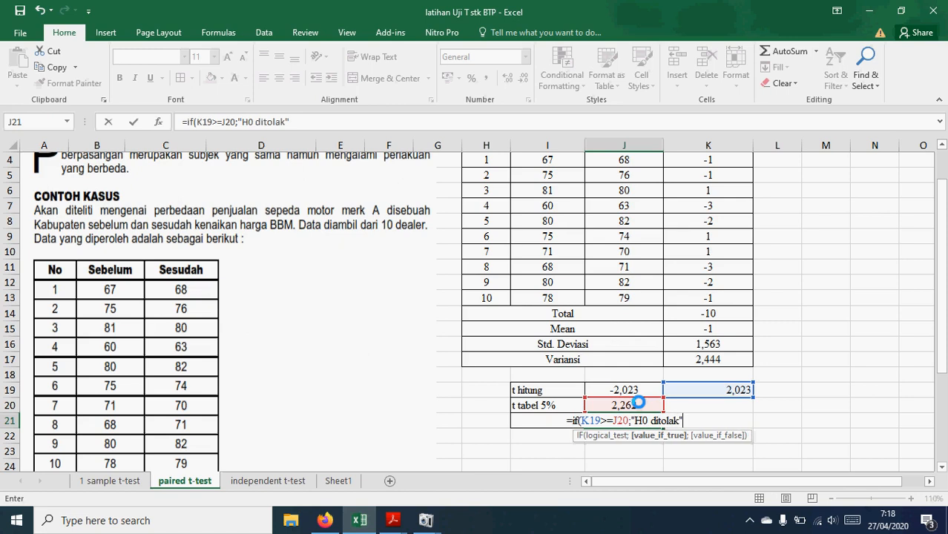
pyautogui.write(';')
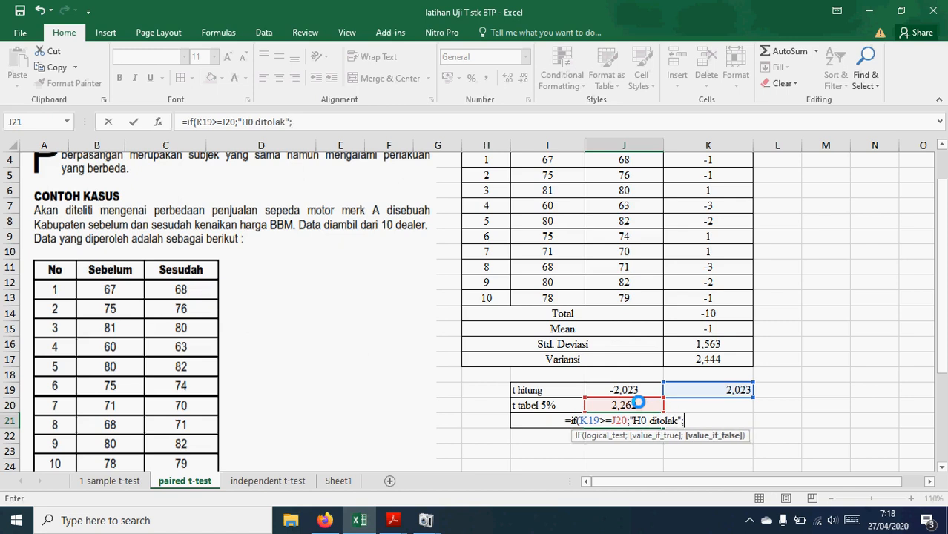
pyautogui.write('"H0')
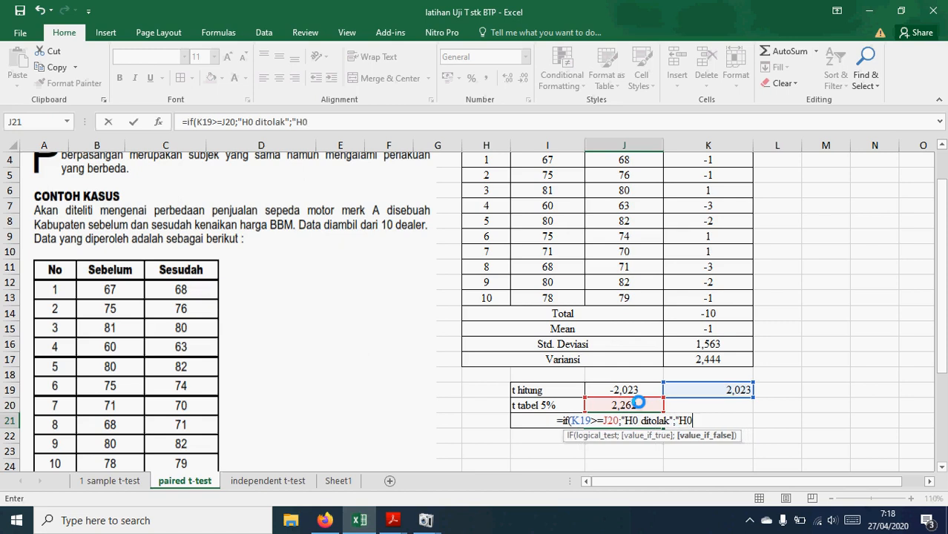
pyautogui.write(' diterima')
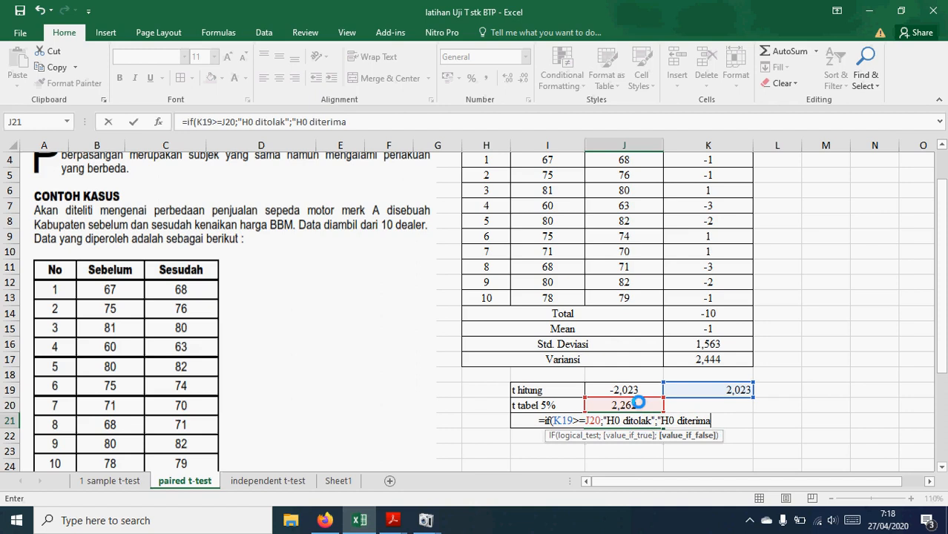
pyautogui.write('")')
pyautogui.press('Return')
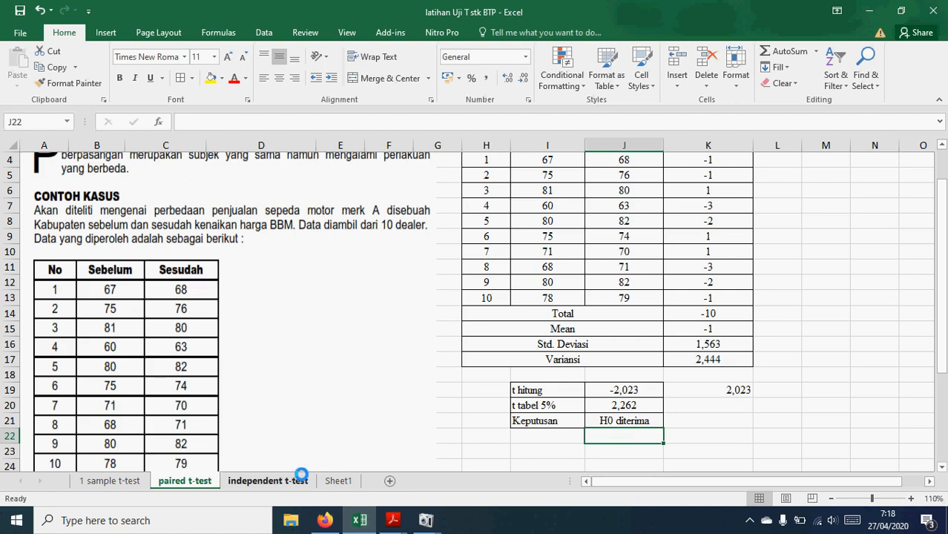
# - Open the independent t-test sheet and move the problem-statement picture farther from the data table, to about columns J to T
pyautogui.click(300, 479)
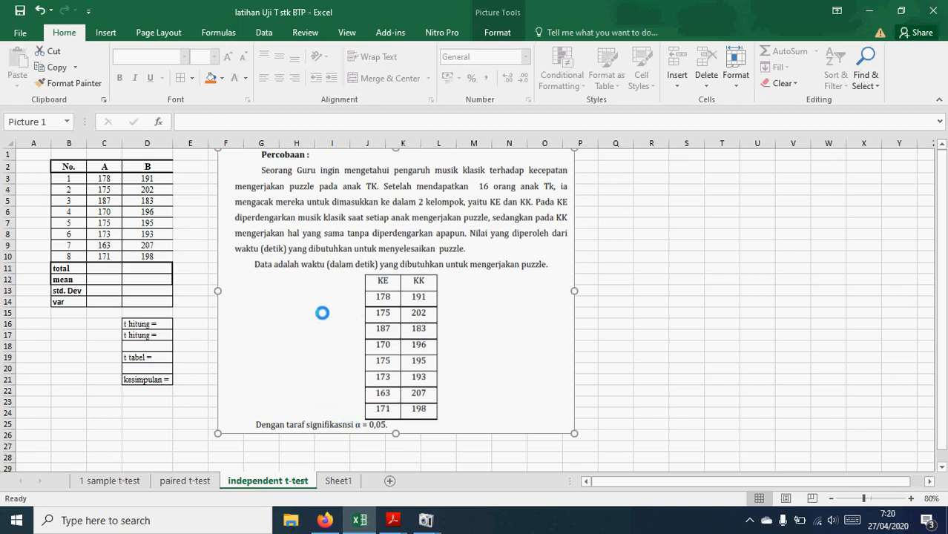
pyautogui.click(123, 169)
pyautogui.moveTo(286, 215); pyautogui.dragTo(443, 182)
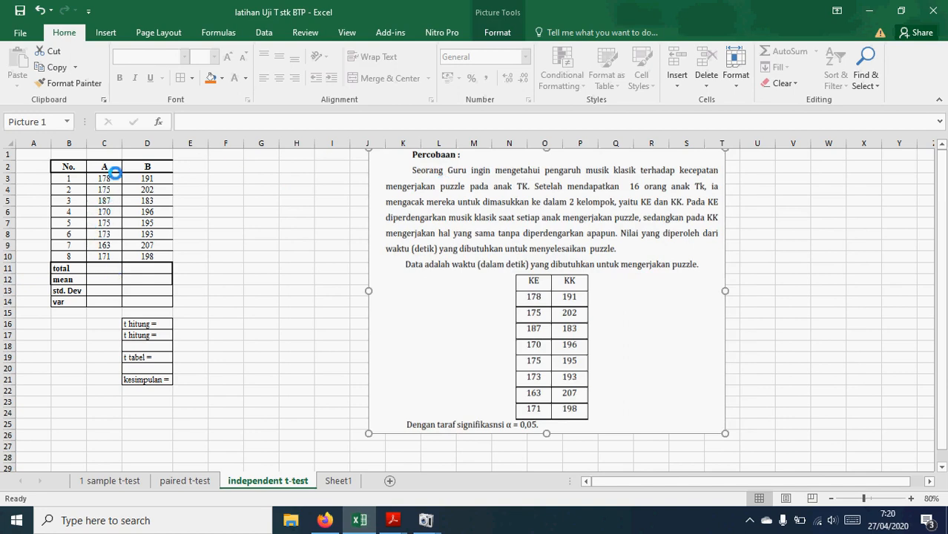
# - Calculate the total of group A in C11 with =SUM(C3:C10) and fill the formula across to D11 for group B
pyautogui.click(95, 269)
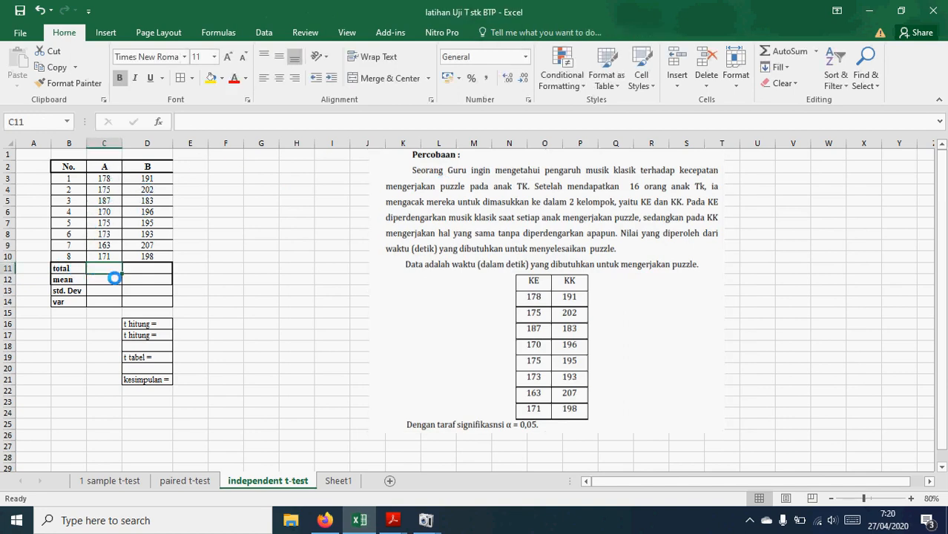
pyautogui.write('=sum(')
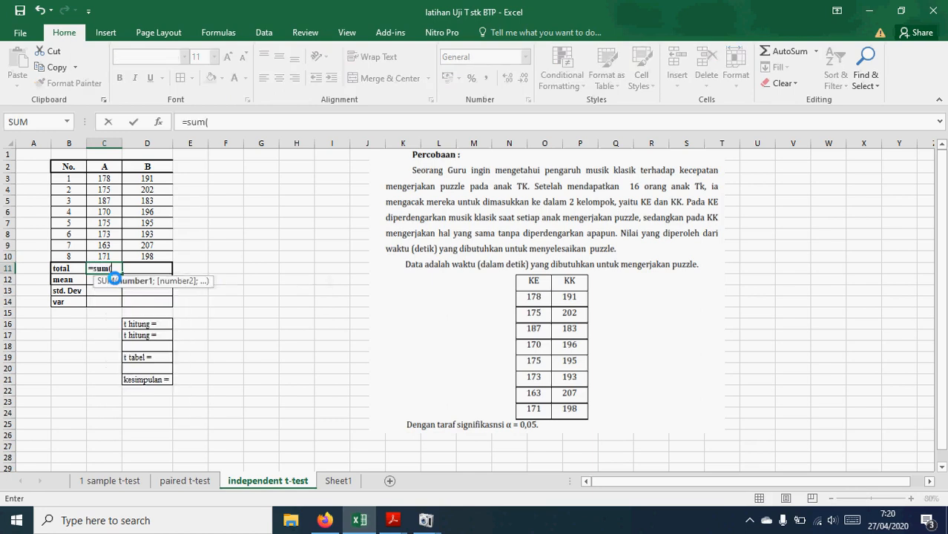
pyautogui.click(93, 178)
pyautogui.moveTo(93, 178); pyautogui.dragTo(96, 256)
pyautogui.write(')')
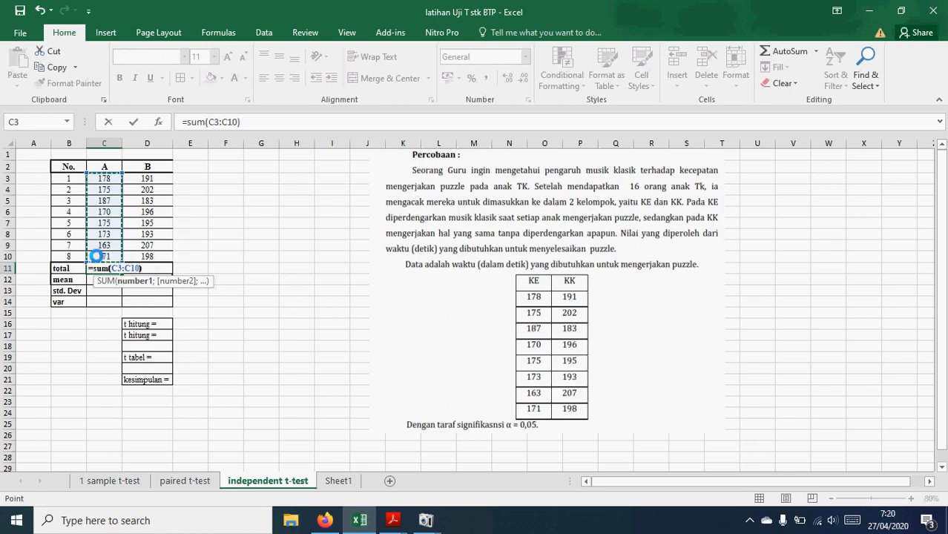
pyautogui.press('Return')
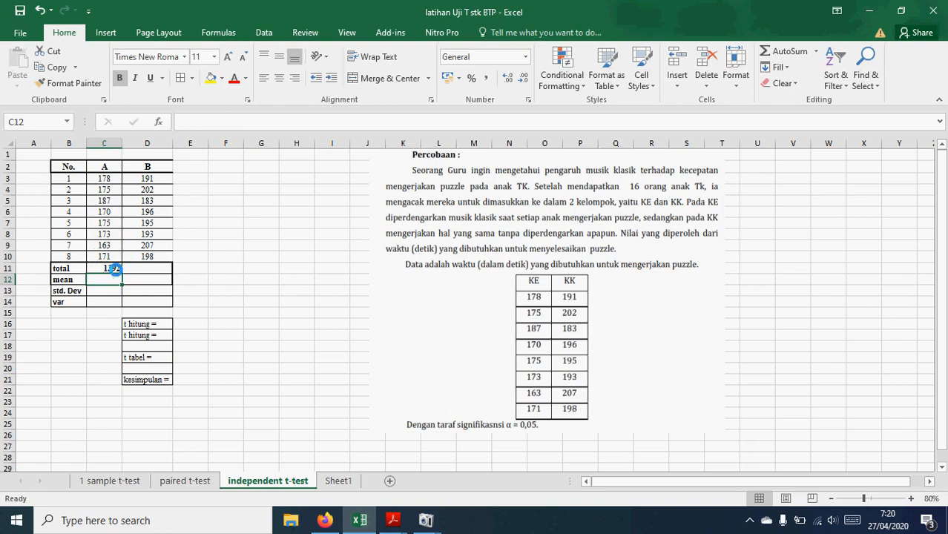
pyautogui.click(112, 268)
pyautogui.moveTo(120, 272); pyautogui.dragTo(169, 271)
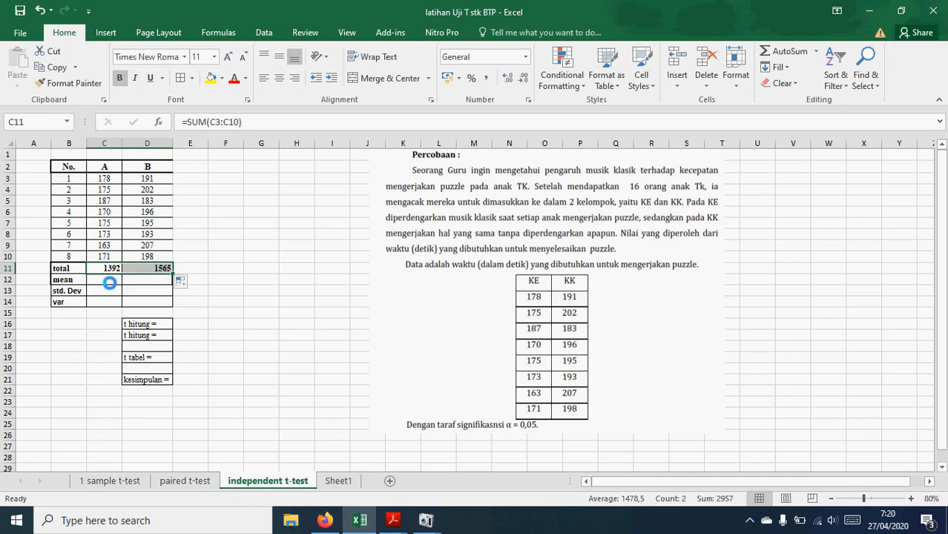
# - Calculate the mean of group A in C12 with =AVERAGE(C3:C10) and fill the formula across to D12
pyautogui.click(103, 282)
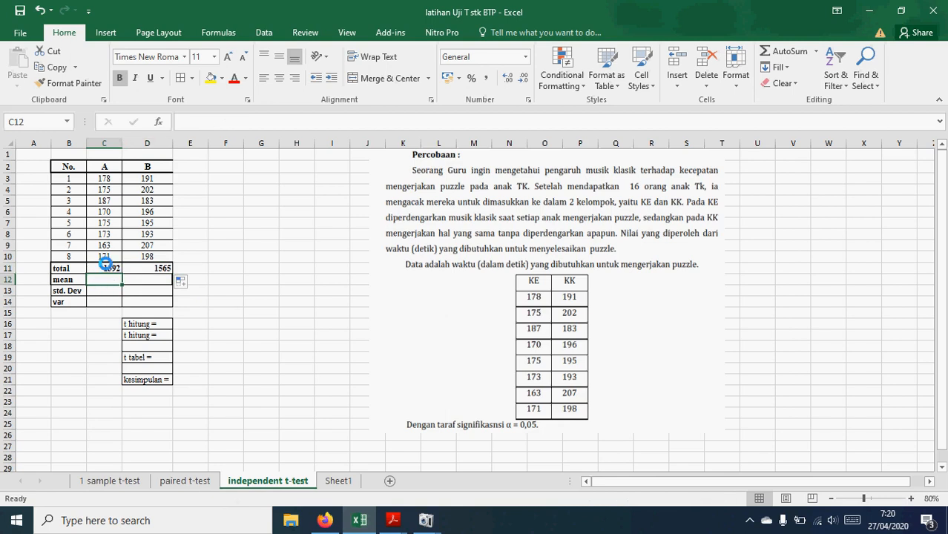
pyautogui.write('=avera')
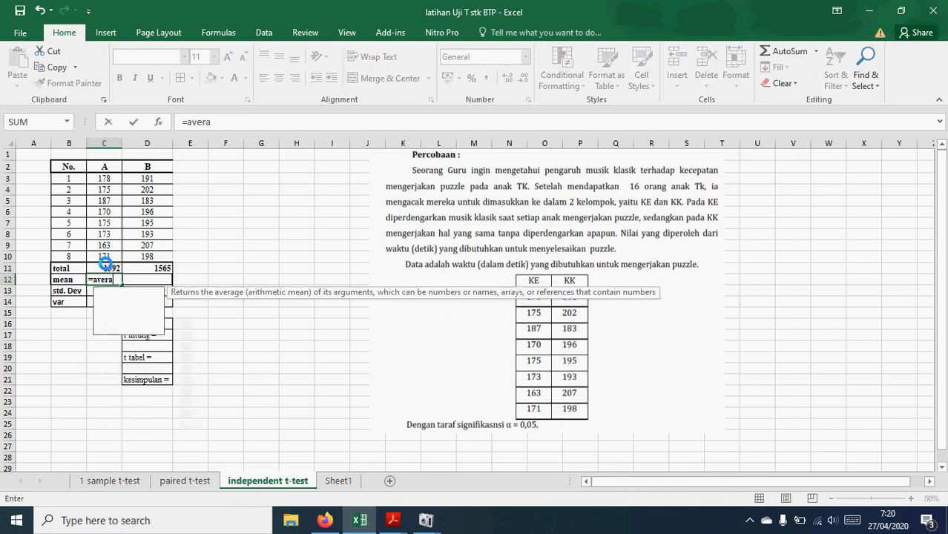
pyautogui.write('ge(')
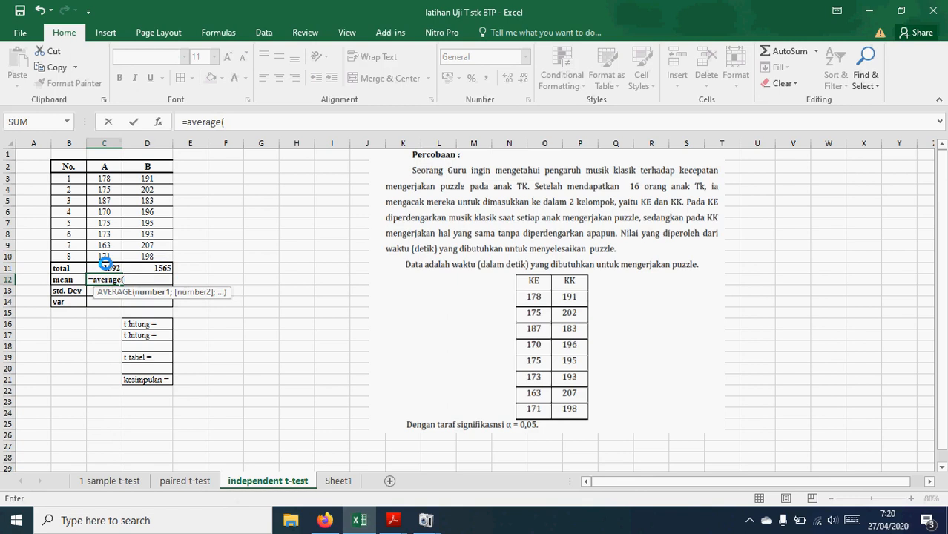
pyautogui.moveTo(106, 180); pyautogui.dragTo(106, 259)
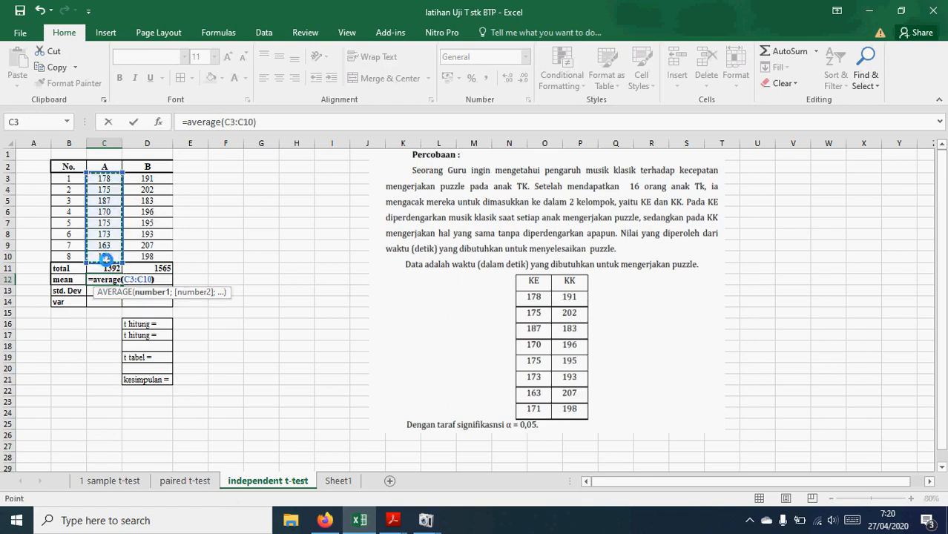
pyautogui.press('Return')
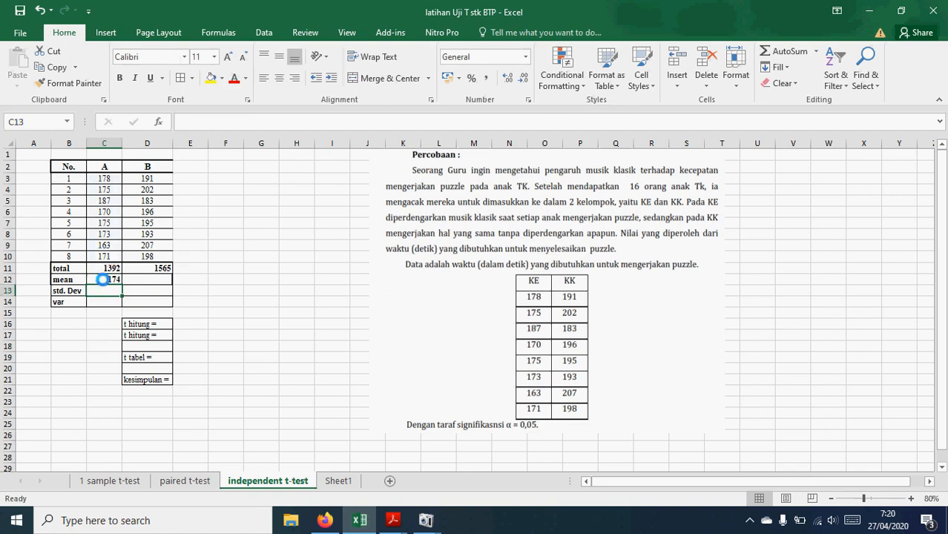
pyautogui.click(104, 279)
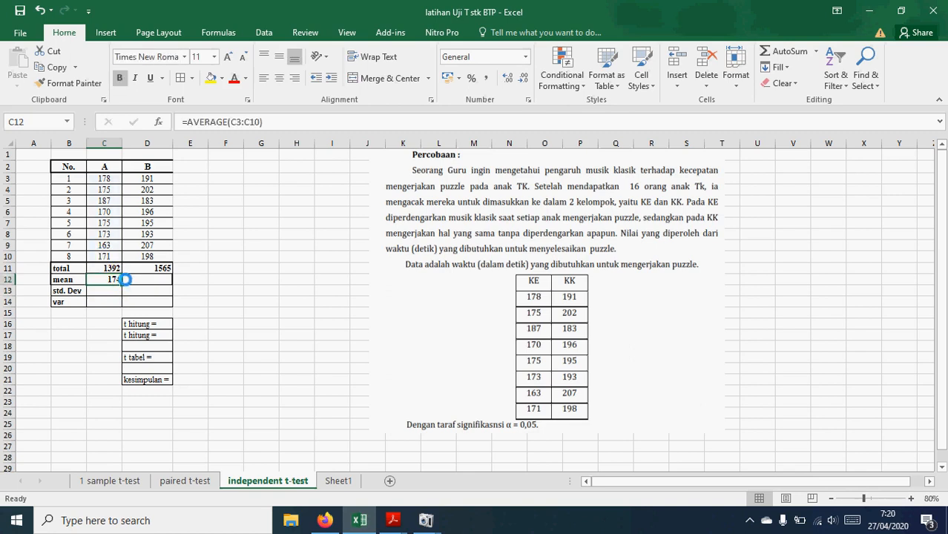
pyautogui.moveTo(122, 284); pyautogui.dragTo(150, 287)
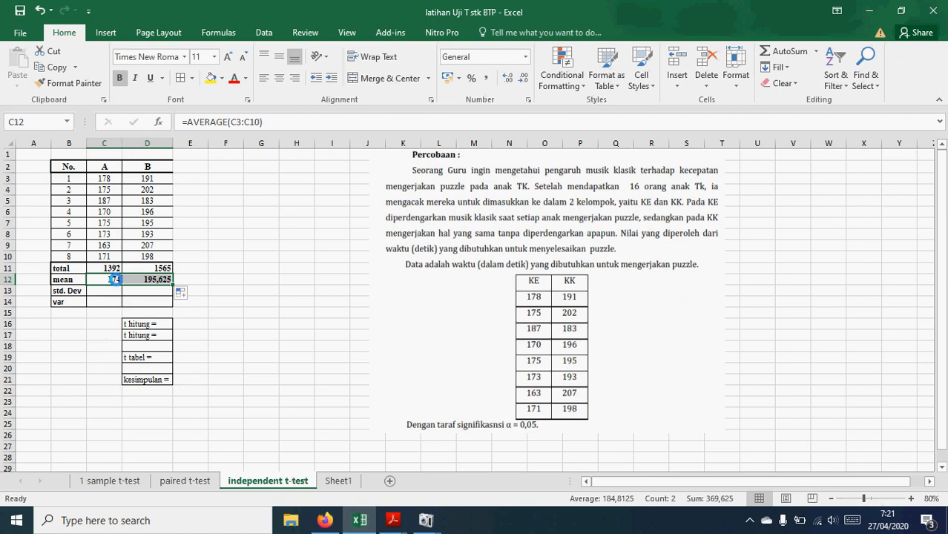
# - Calculate the standard deviation of group A in C13 with =STDEV(C3:C10) and fill the formula across to D13
pyautogui.click(114, 290)
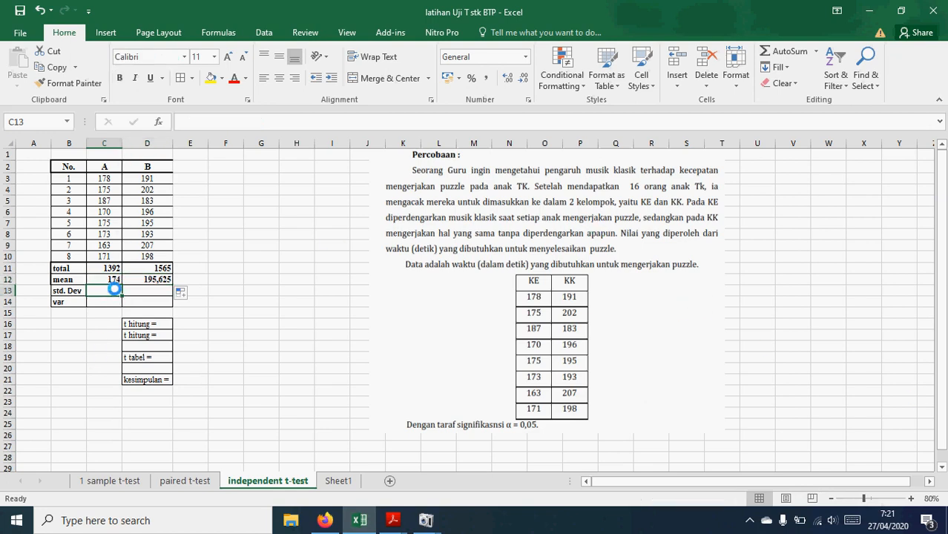
pyautogui.write('=')
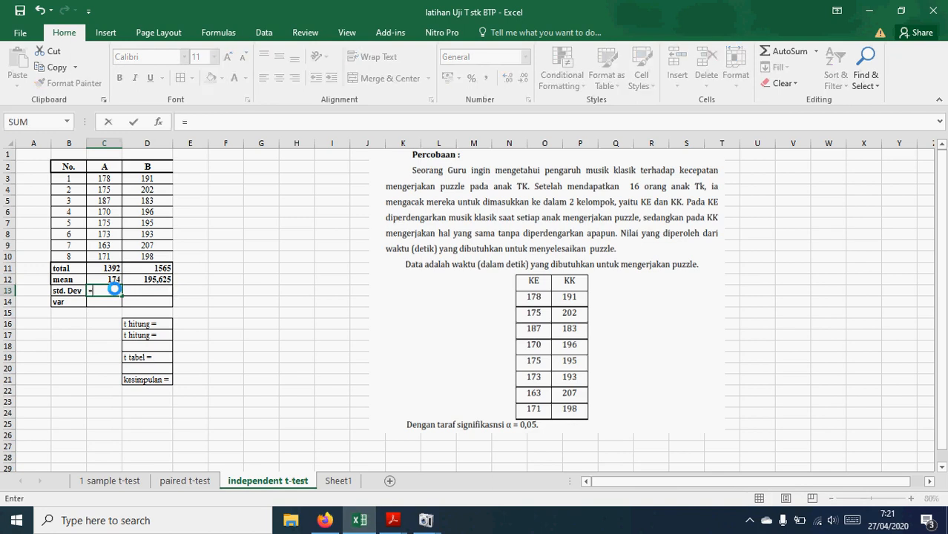
pyautogui.write('stdev')
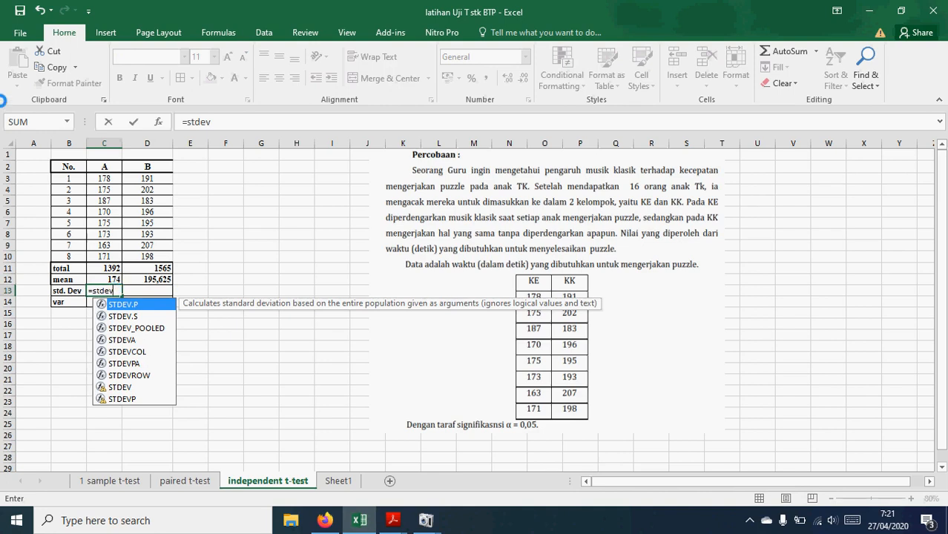
pyautogui.write('(')
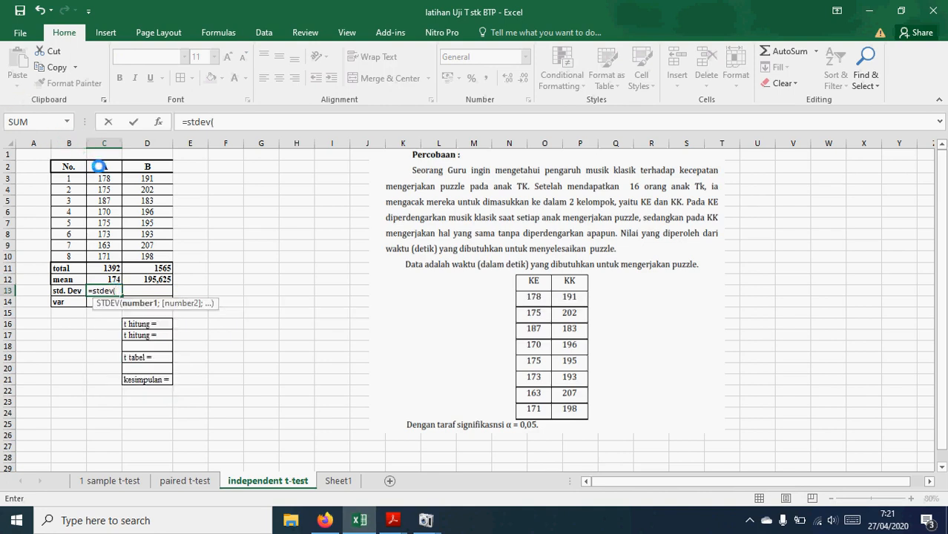
pyautogui.moveTo(105, 180); pyautogui.dragTo(107, 255)
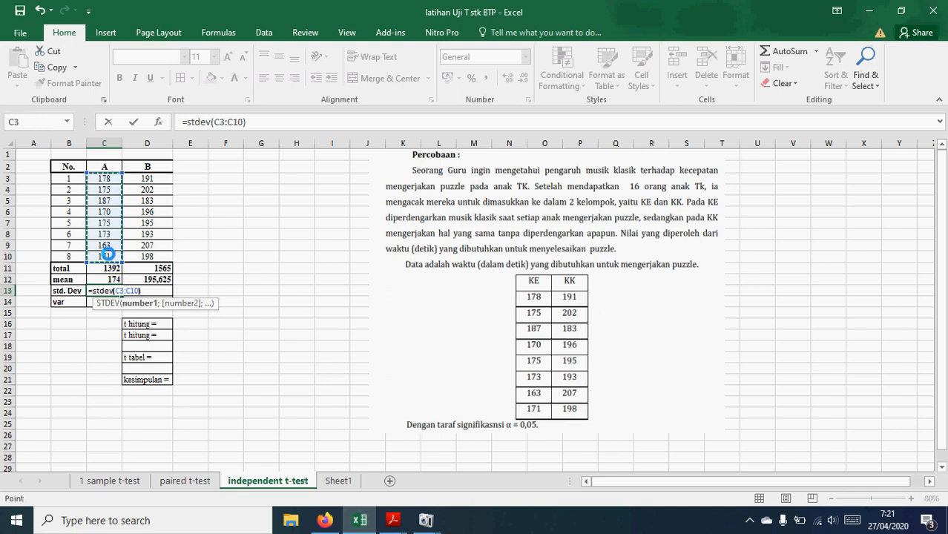
pyautogui.press('Return')
pyautogui.click(97, 293)
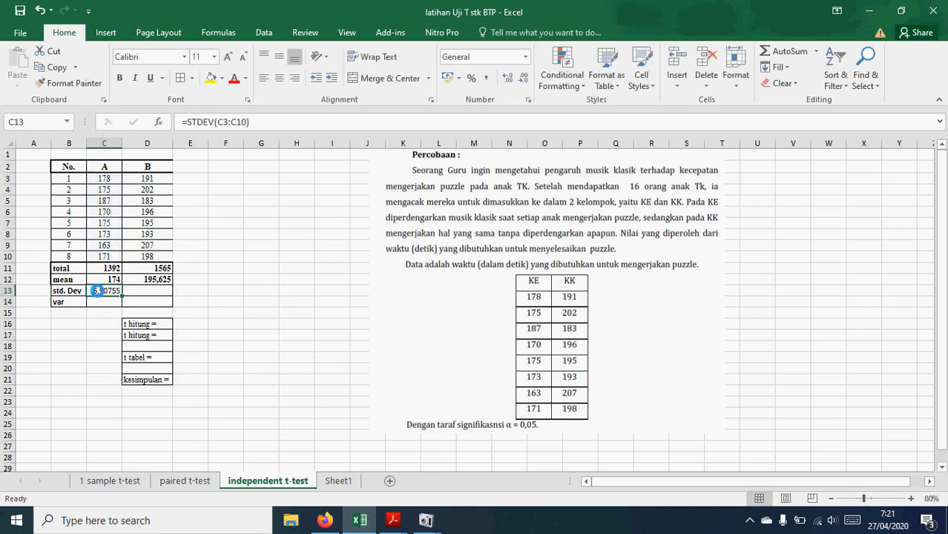
pyautogui.moveTo(118, 293); pyautogui.dragTo(153, 293)
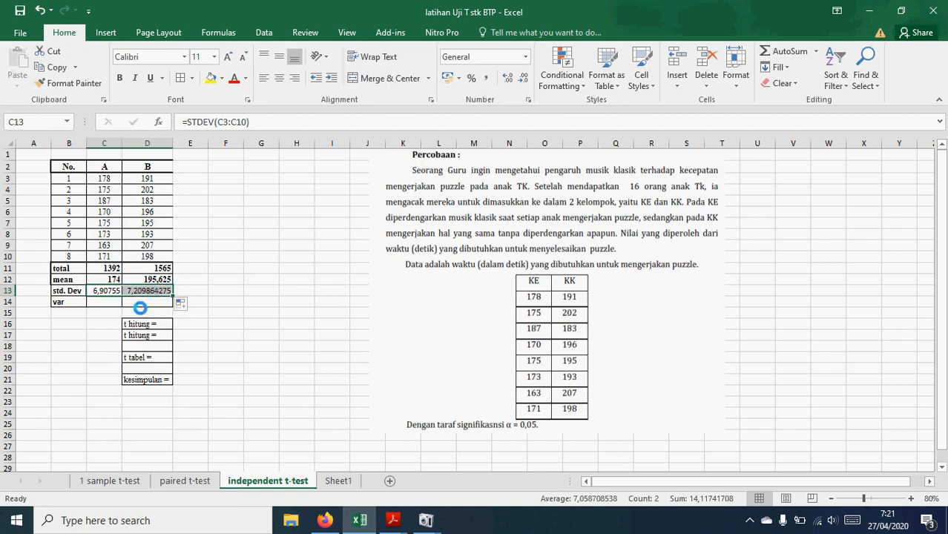
# - Calculate the variance of group A in C14 with =VAR(C3:C10) and fill the formula across to D14
pyautogui.click(111, 304)
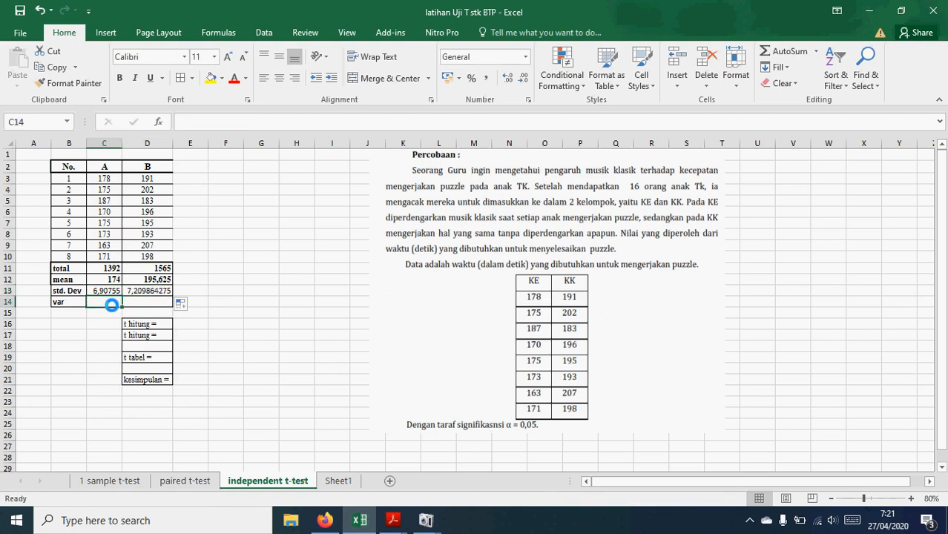
pyautogui.write('=var')
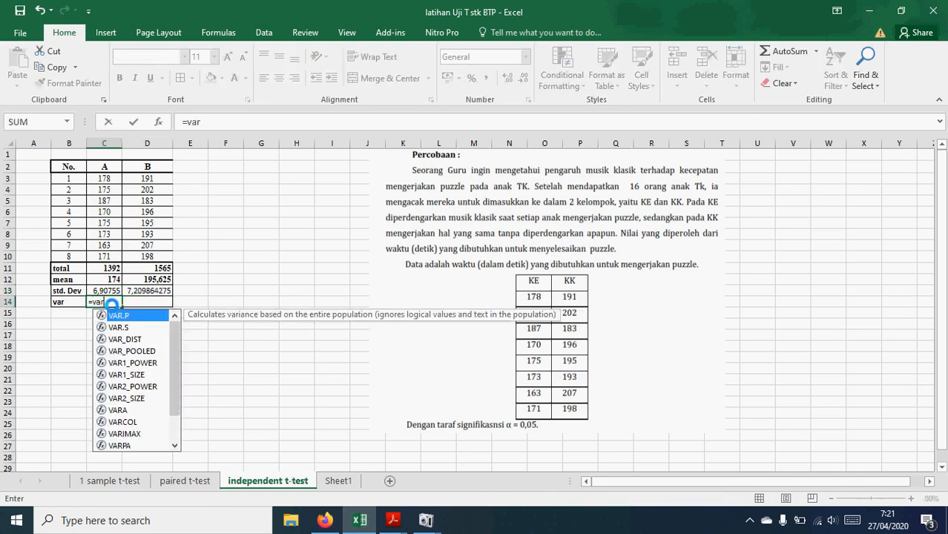
pyautogui.write('(')
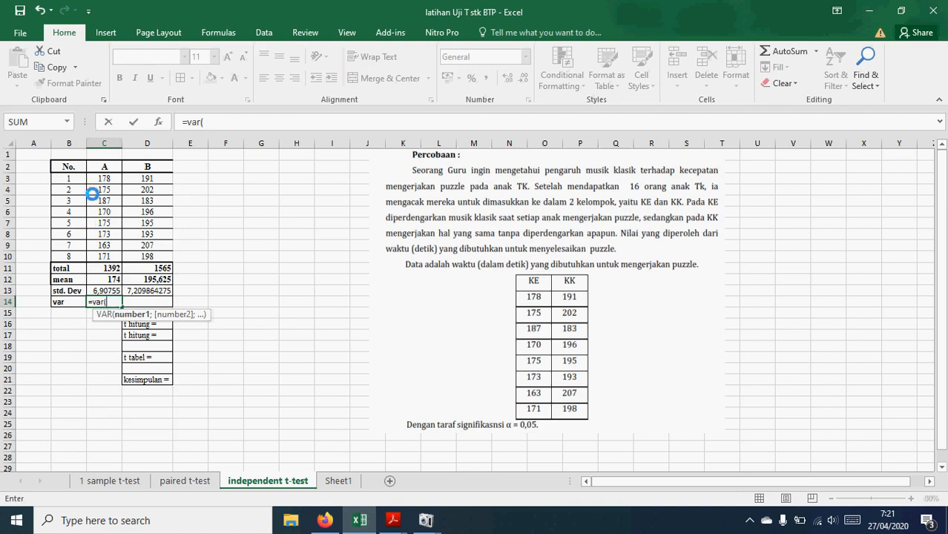
pyautogui.moveTo(98, 178); pyautogui.dragTo(109, 253)
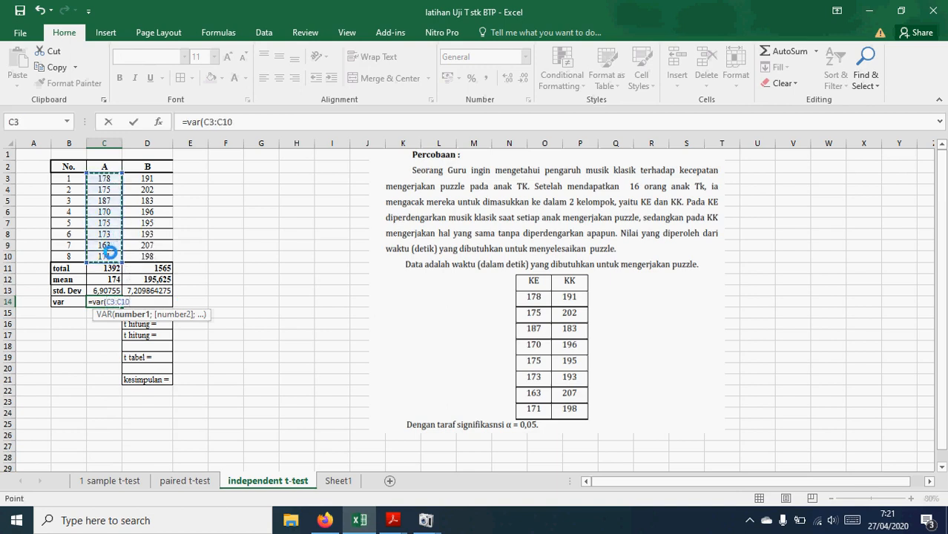
pyautogui.press('Return')
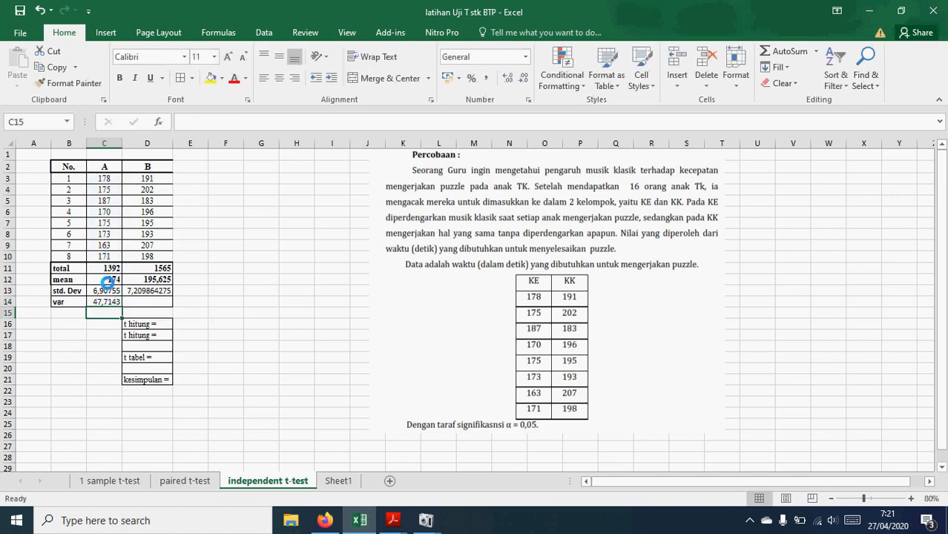
pyautogui.click(107, 302)
pyautogui.moveTo(120, 305); pyautogui.dragTo(141, 304)
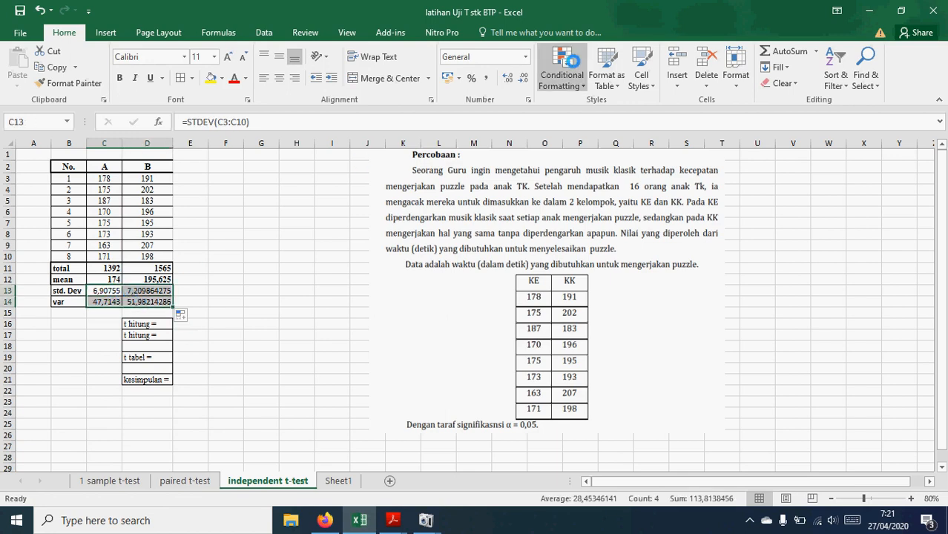
# - Format the standard deviation and variance cells C13:D14 to show three decimal places
pyautogui.click(525, 78)
pyautogui.click(524, 78)
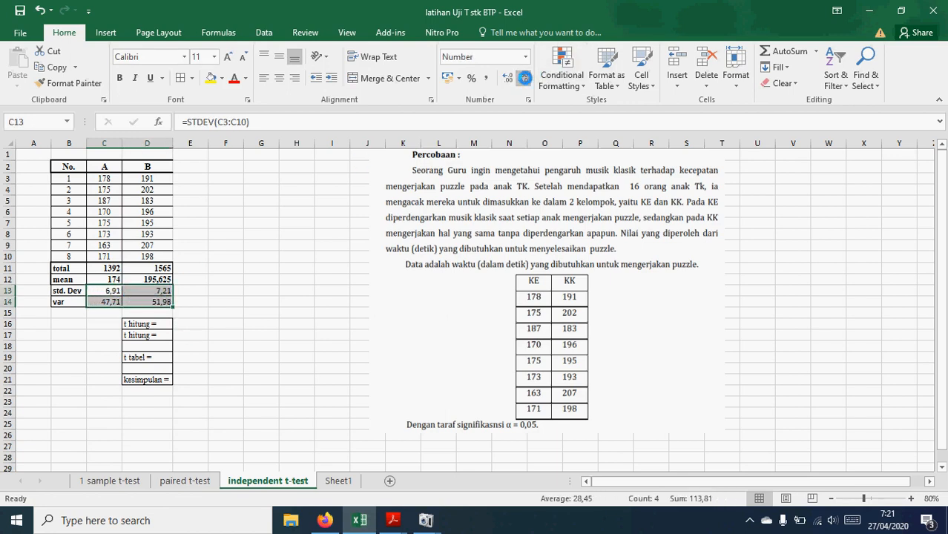
pyautogui.click(511, 79)
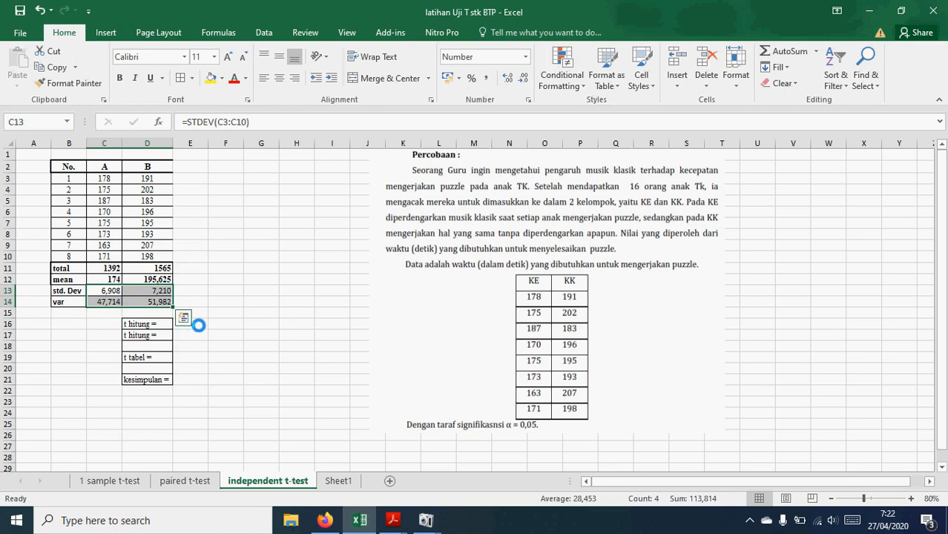
# - Begin the first t hitung formula in E16 with the difference of the group means and an open divisor, =(C12-D12)/(
pyautogui.click(199, 326)
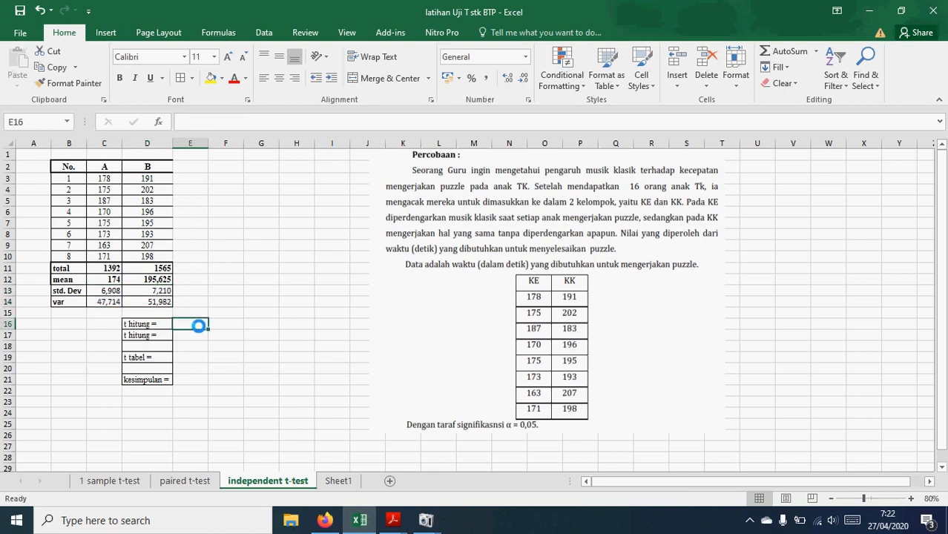
pyautogui.write('=(')
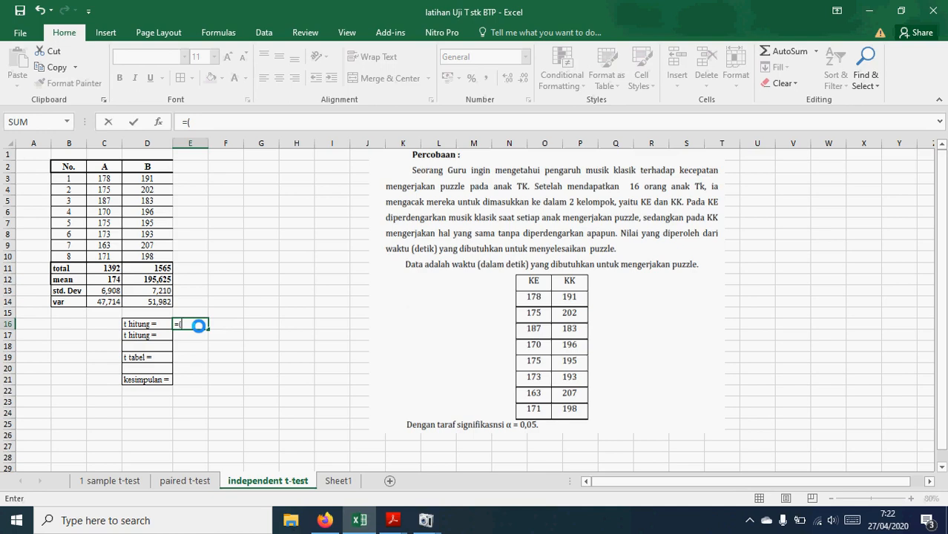
pyautogui.click(97, 278)
pyautogui.write('-')
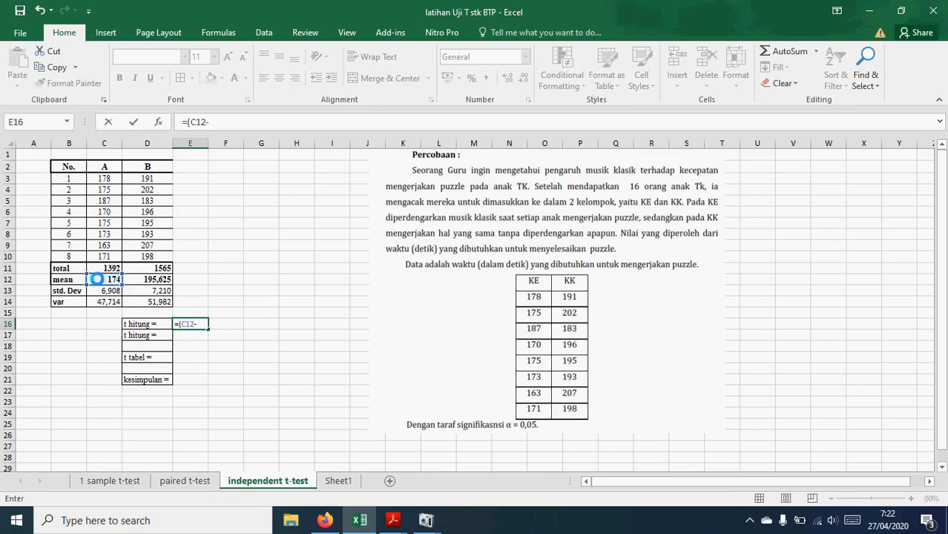
pyautogui.click(145, 281)
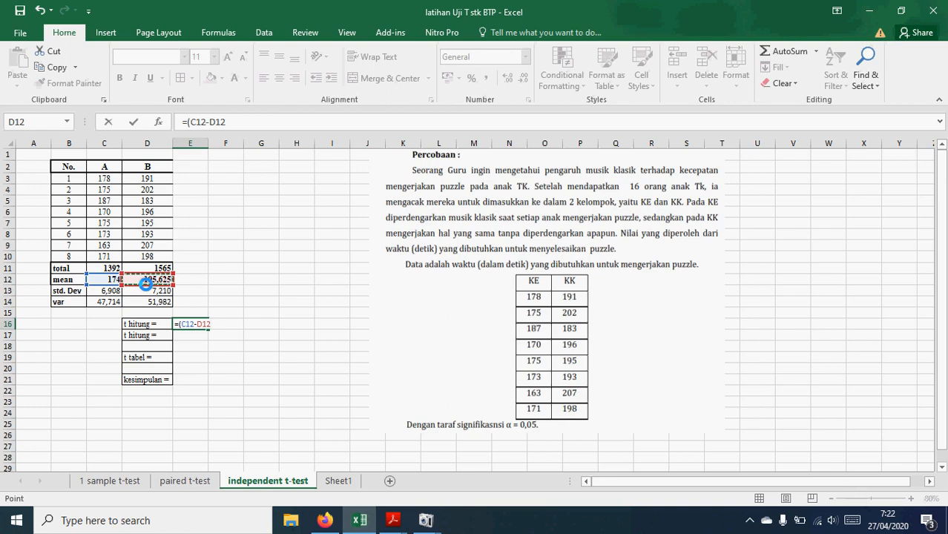
pyautogui.write(')/(')
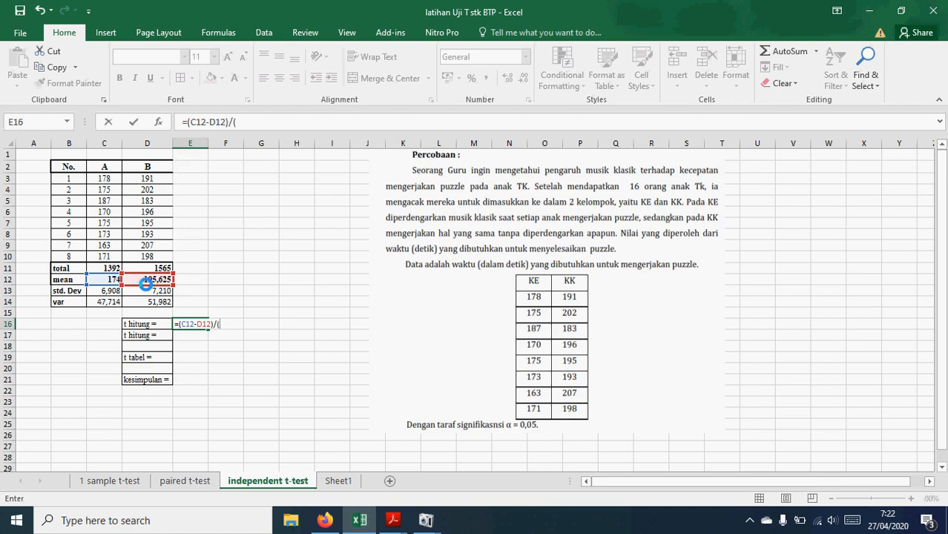
pyautogui.write('st')
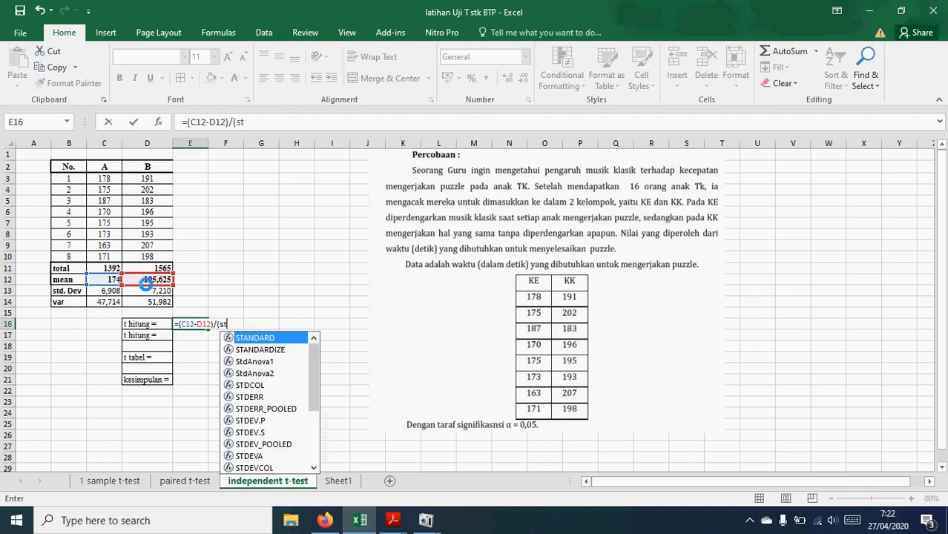
pyautogui.write('dev')
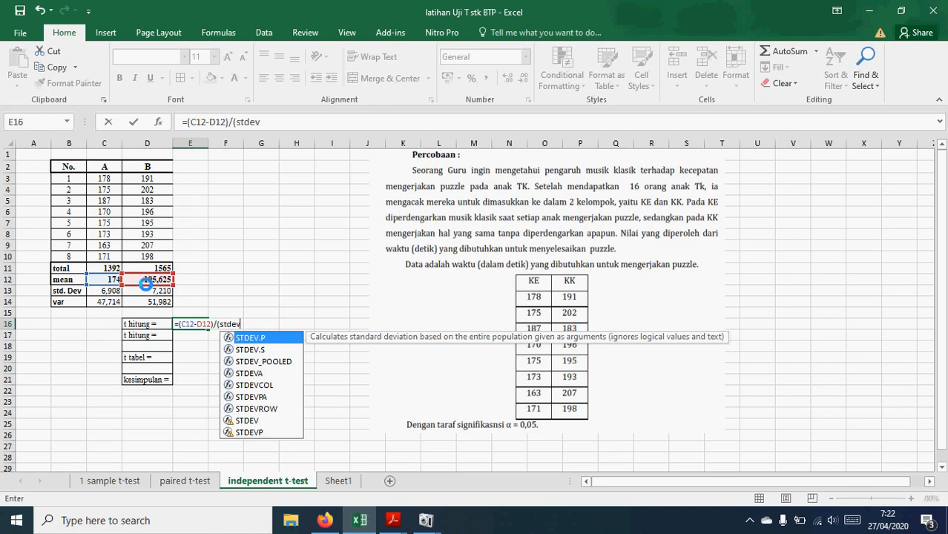
pyautogui.press('BackSpace')
pyautogui.press('BackSpace')
pyautogui.press('BackSpace')
pyautogui.press('BackSpace')
pyautogui.press('BackSpace')
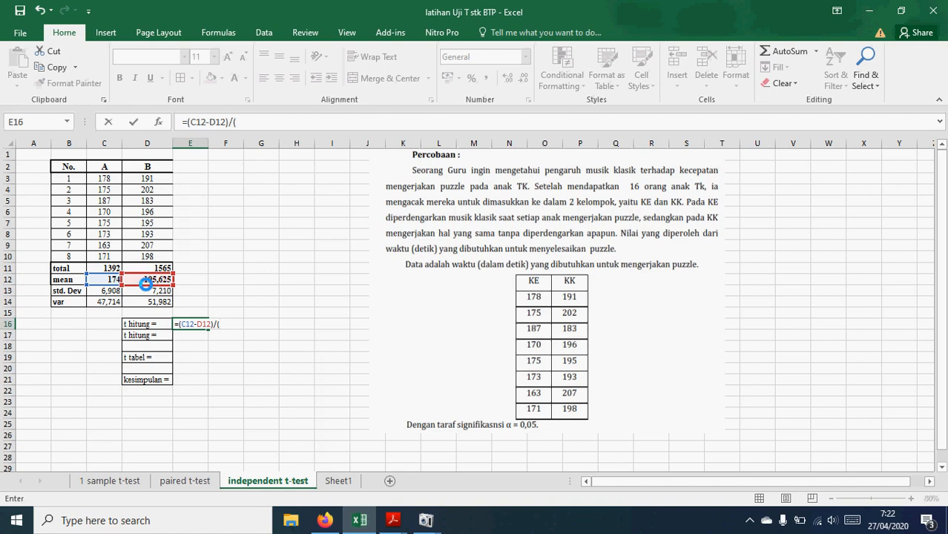
# - Extend the E16 formula's divisor with the weighted group variances, 8*C14-8*D14, and close its bracket
pyautogui.write('8*')
pyautogui.click(99, 303)
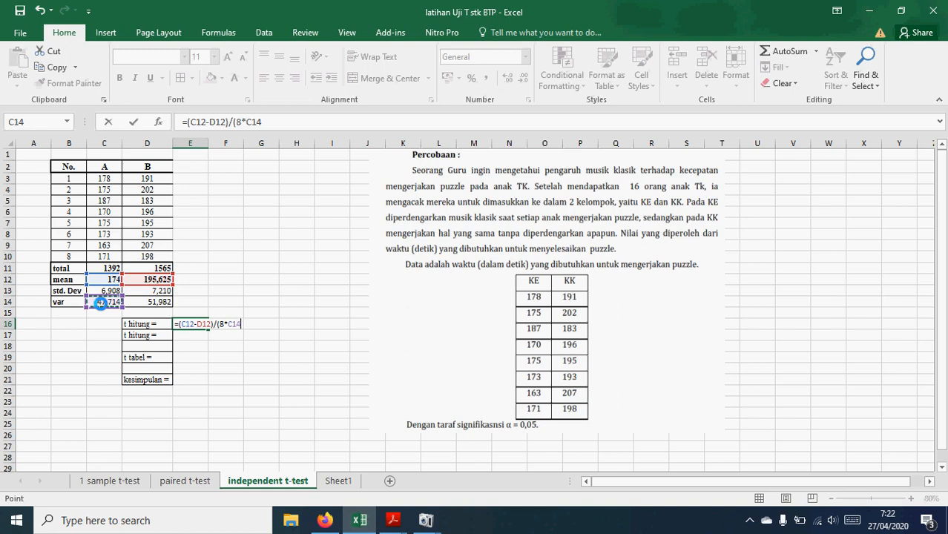
pyautogui.write('-8*')
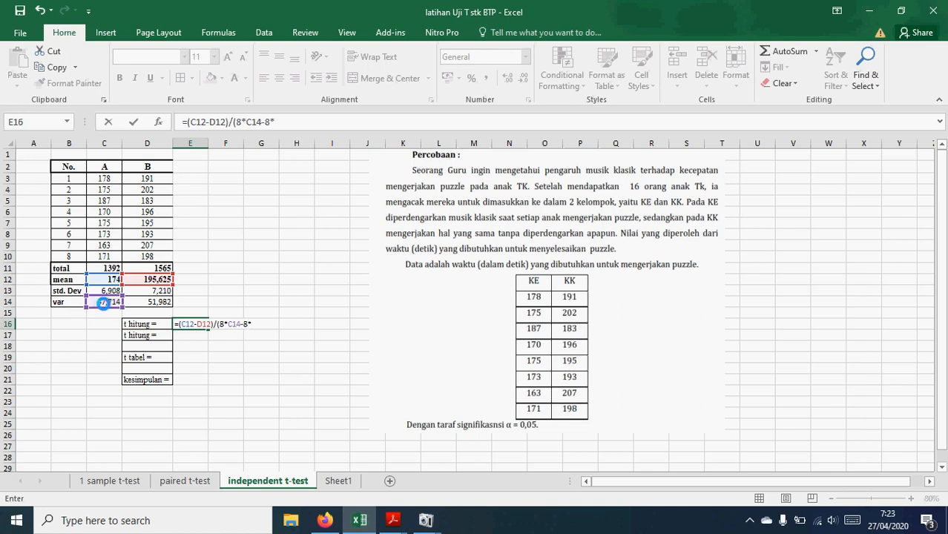
pyautogui.click(147, 302)
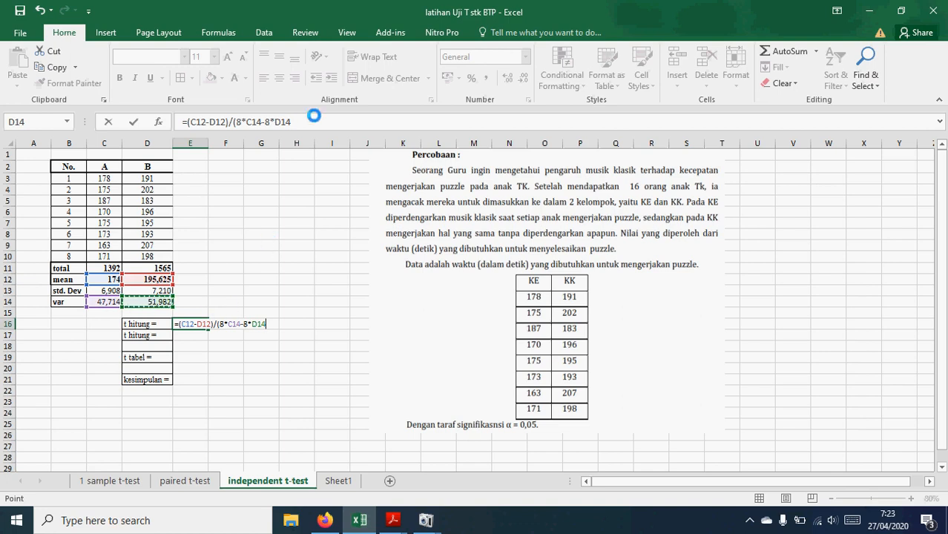
pyautogui.click(304, 125)
pyautogui.write(')')
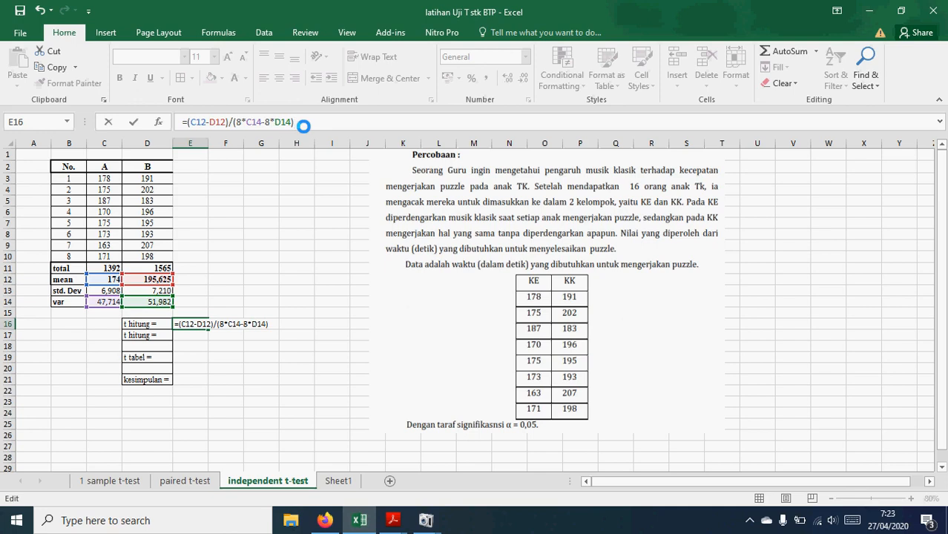
# - Append a division by the degrees of freedom, /(8+8-2), to the E16 formula, with the term in brackets
pyautogui.write('-')
pyautogui.press('BackSpace')
pyautogui.write('/8+8-2)')
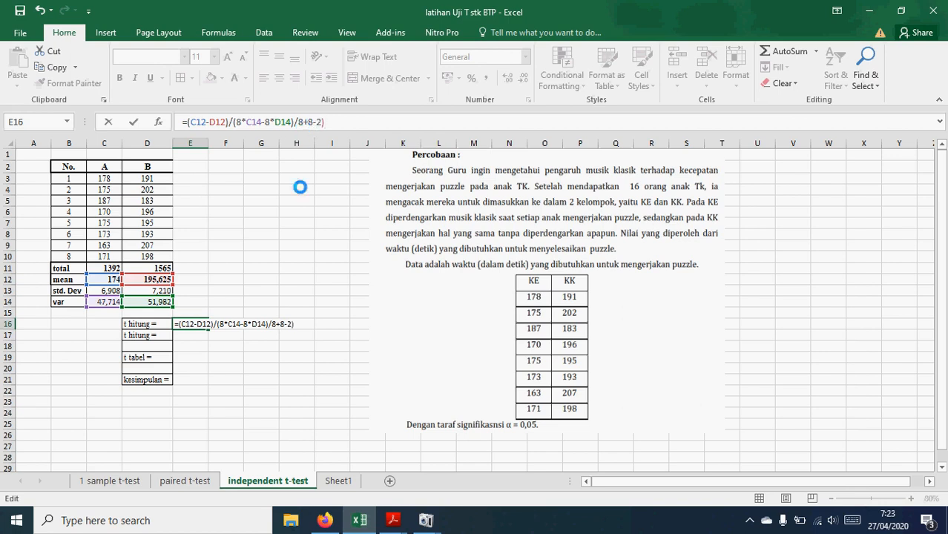
pyautogui.click(300, 122)
pyautogui.write('(')
pyautogui.write('(')
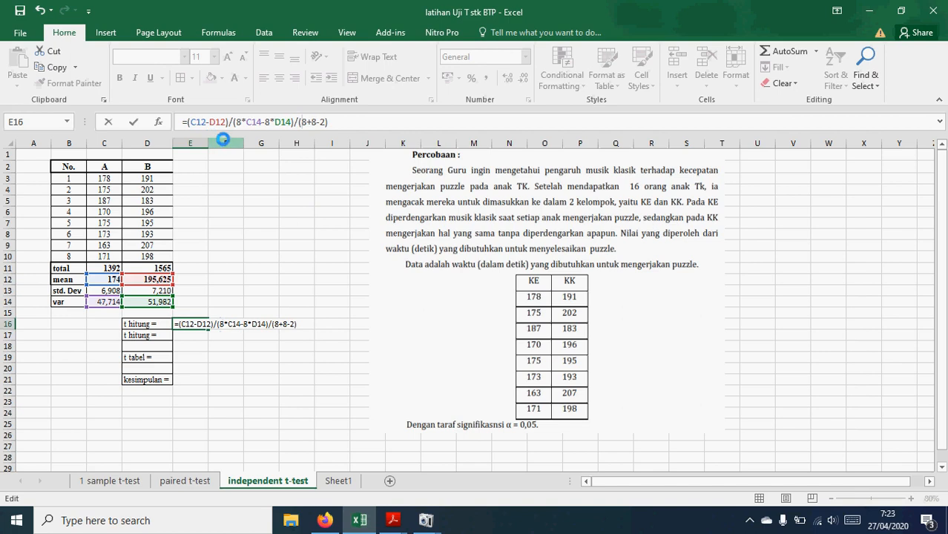
# - Enclose the variance quotient in E16 in extra brackets and complete the divisor with -(1/8+1/8))
pyautogui.click(231, 122)
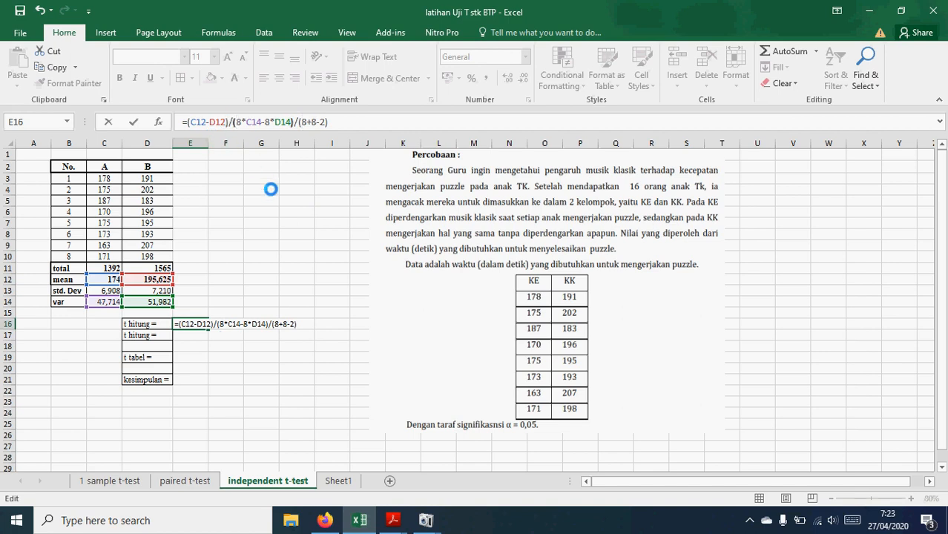
pyautogui.write('(')
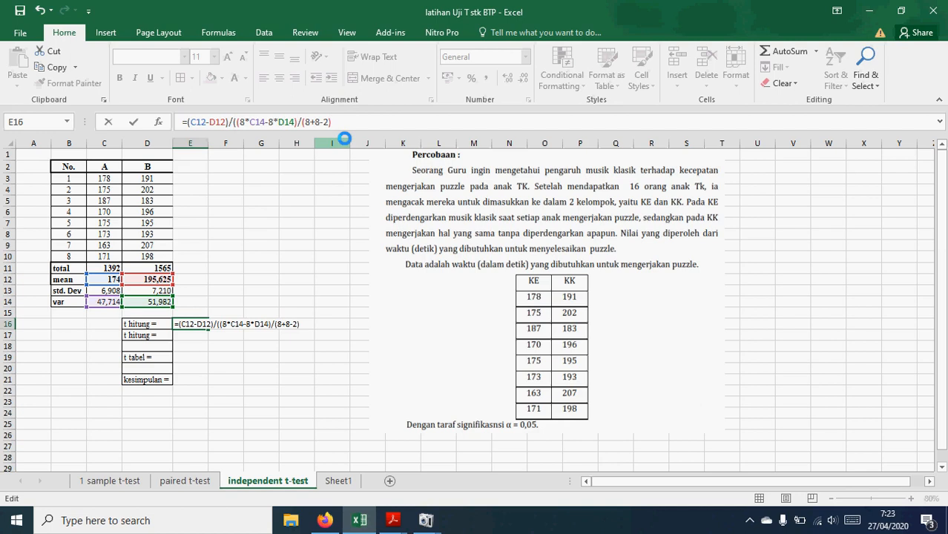
pyautogui.write(')-')
pyautogui.click(230, 123)
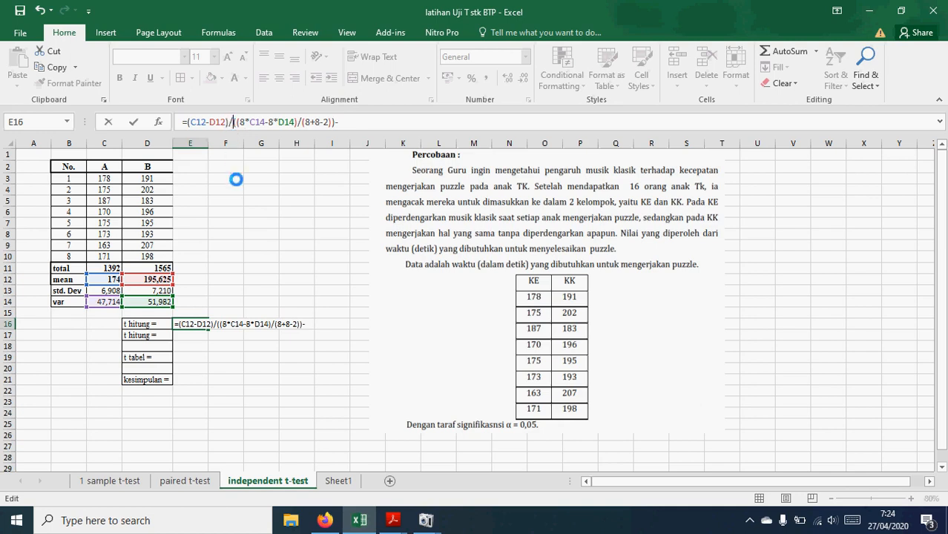
pyautogui.write('(')
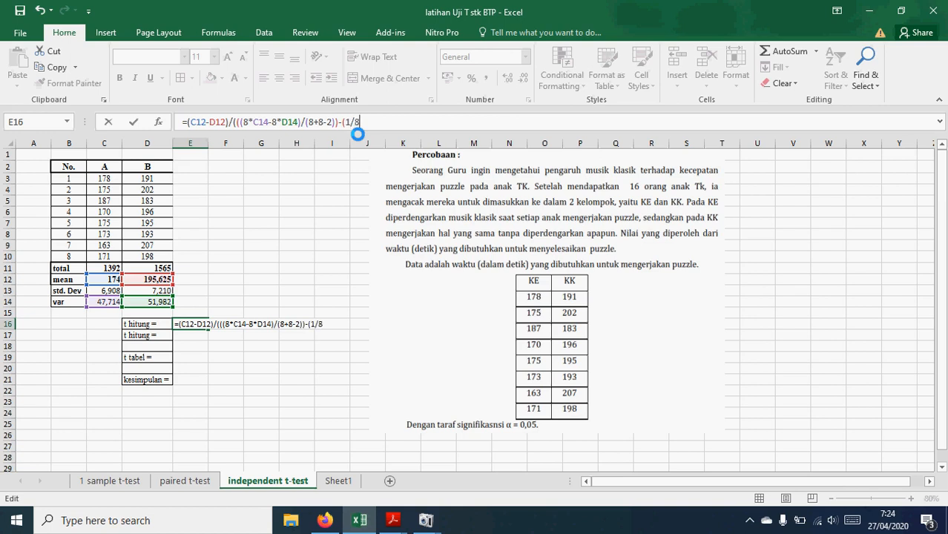
pyautogui.write('1/8')
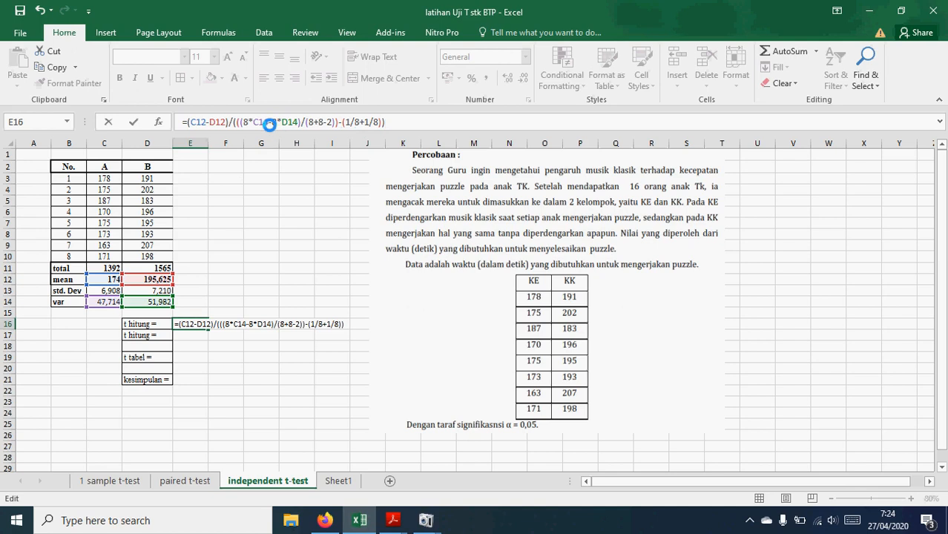
# - Change the operator between 8*C14 and 8*D14 in the E16 formula to a plus and enter the formula
pyautogui.click(268, 123)
pyautogui.press('Delete')
pyautogui.write('+')
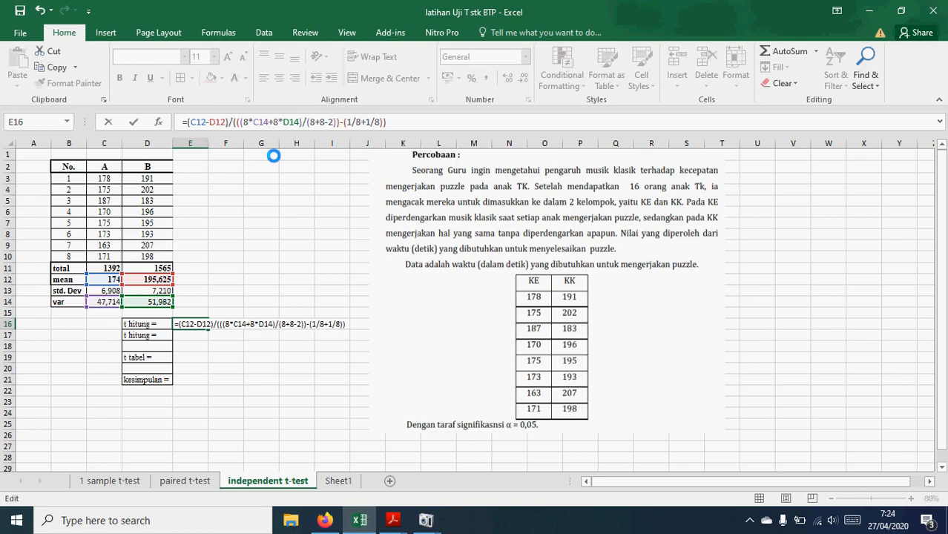
pyautogui.press('Return')
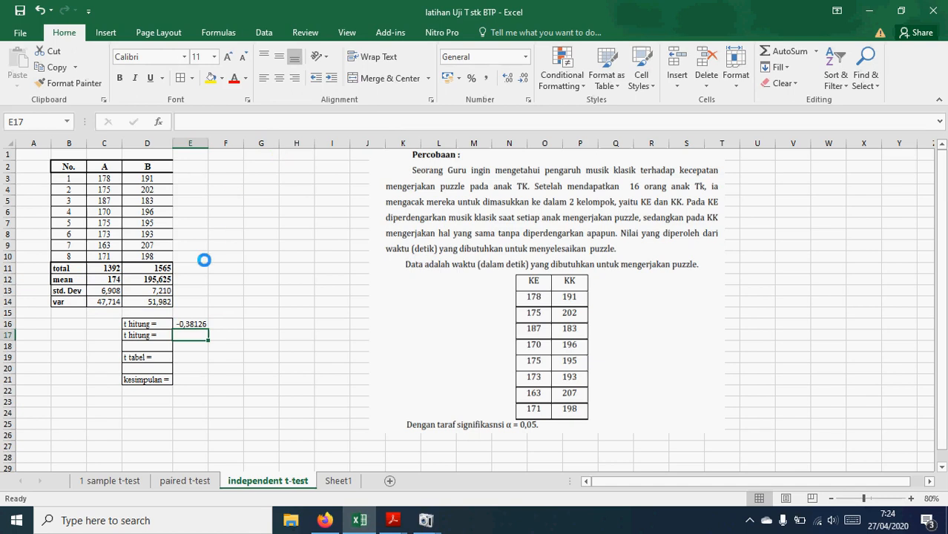
# - Switch to File Explorer to look for the course presentation among the recent files
pyautogui.click(292, 521)
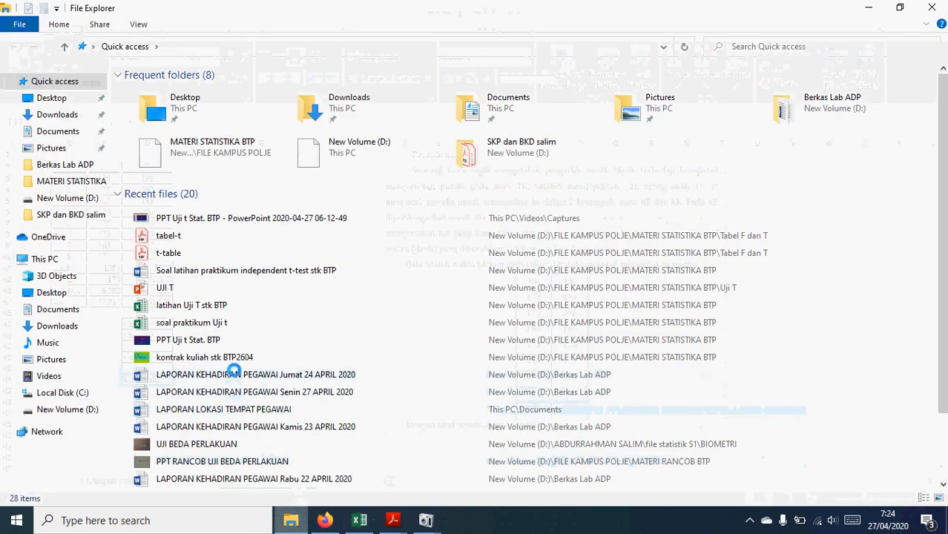
pyautogui.click(234, 220)
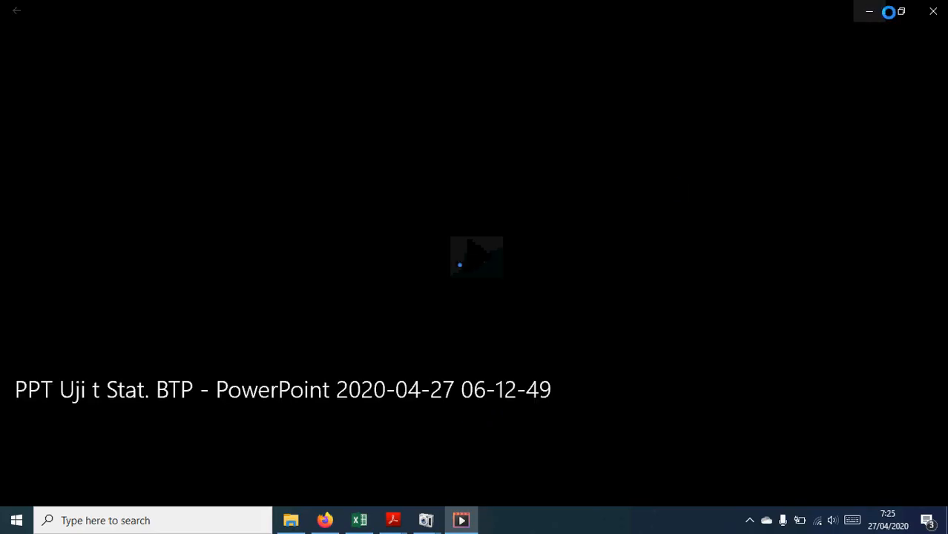
pyautogui.click(931, 7)
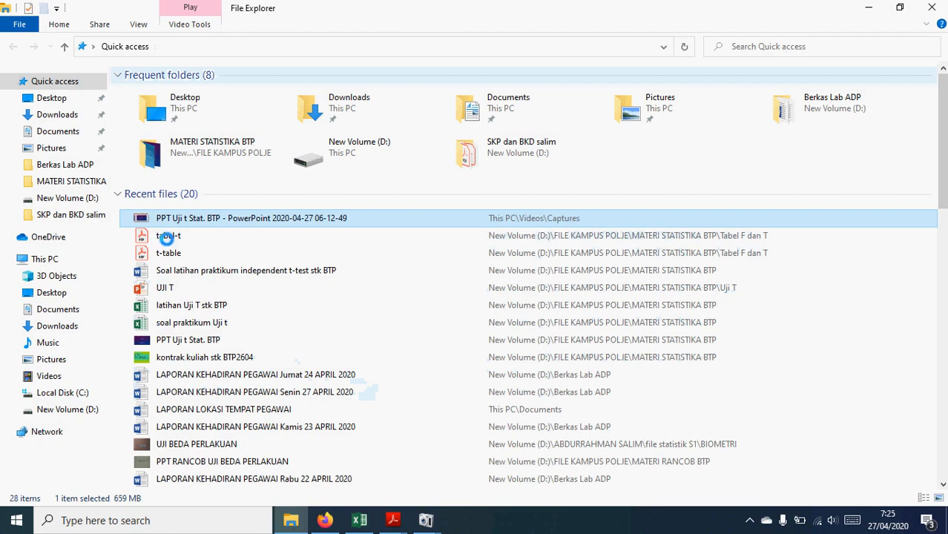
pyautogui.click(205, 289)
pyautogui.doubleClick(206, 289)
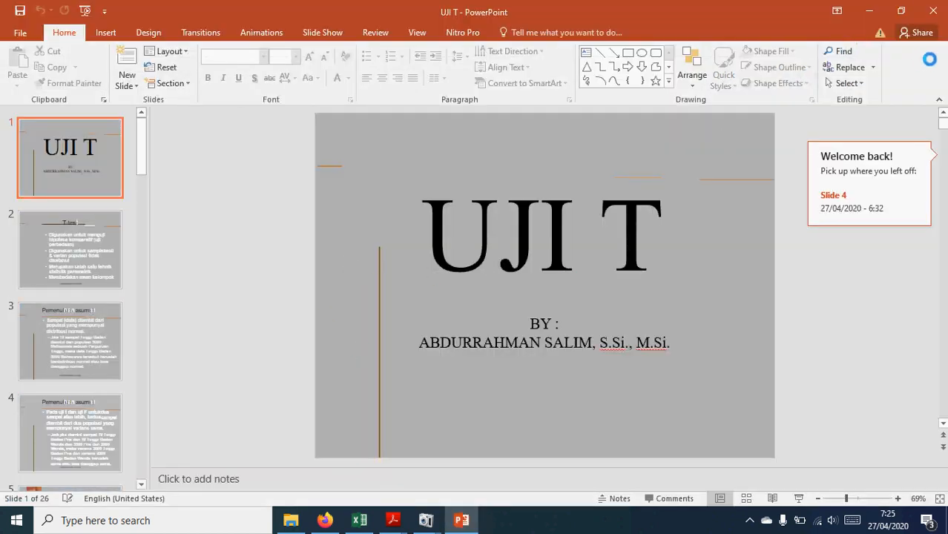
pyautogui.click(932, 11)
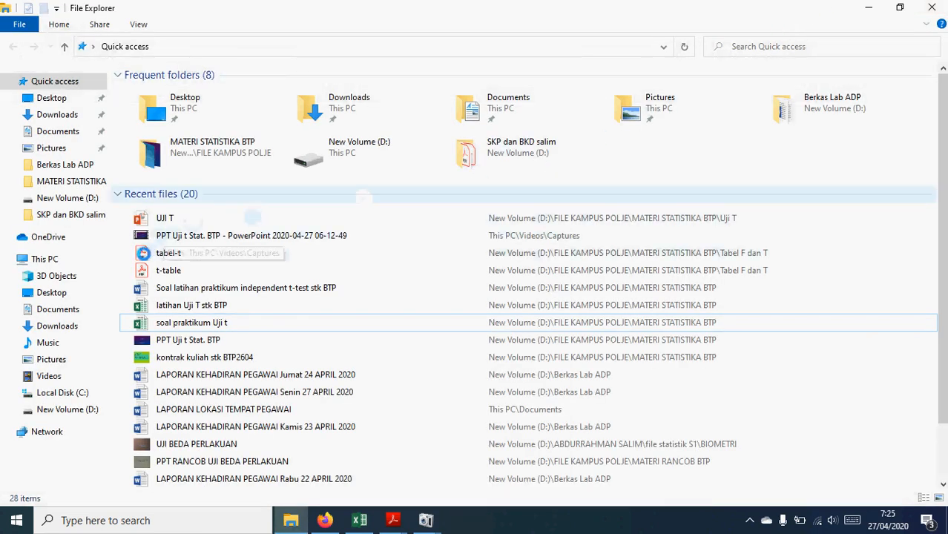
# - Open the recent presentation PPT Uji t Stat. BTP in PowerPoint
pyautogui.scroll(-1, 178, 275)
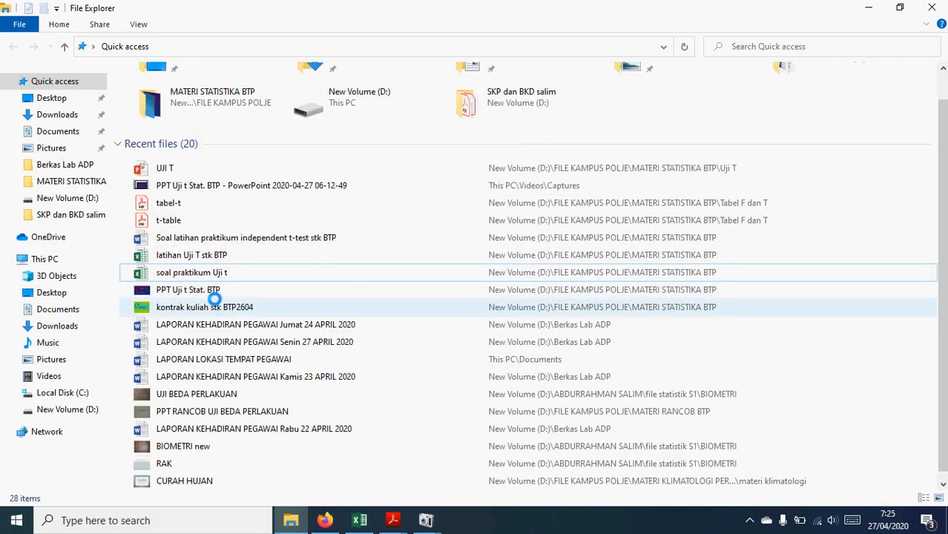
pyautogui.click(215, 291)
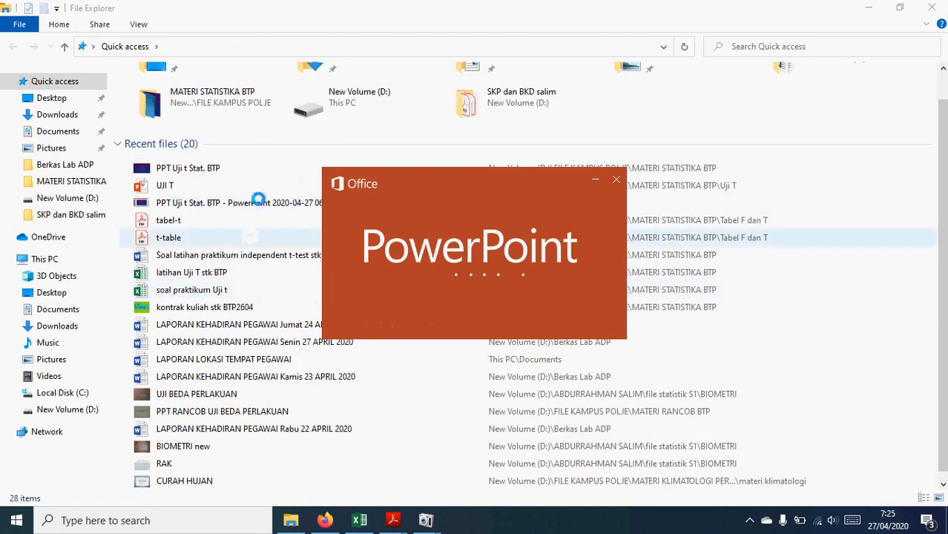
pyautogui.scroll(-1, 338, 287)
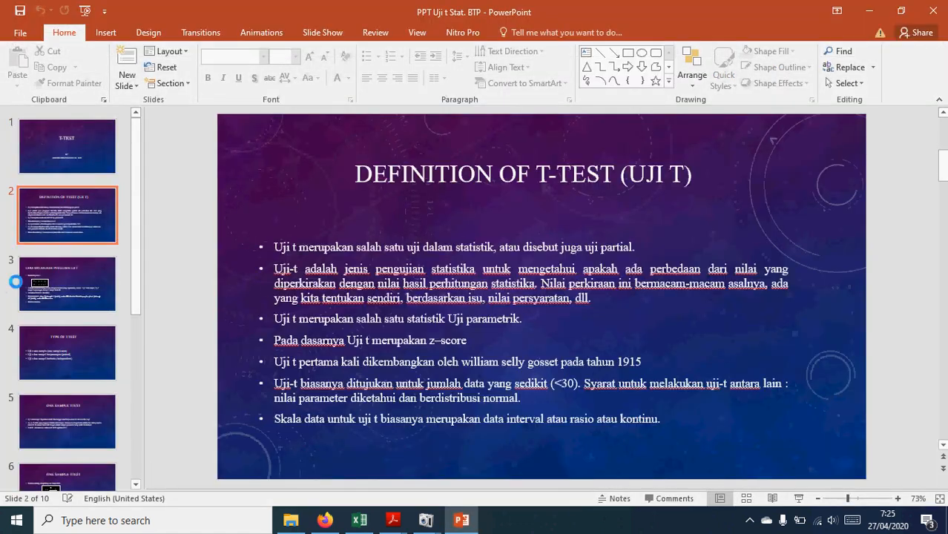
# - Go to slide 10 of the presentation, the one with the independent sample t-test formula
pyautogui.click(77, 292)
pyautogui.click(90, 452)
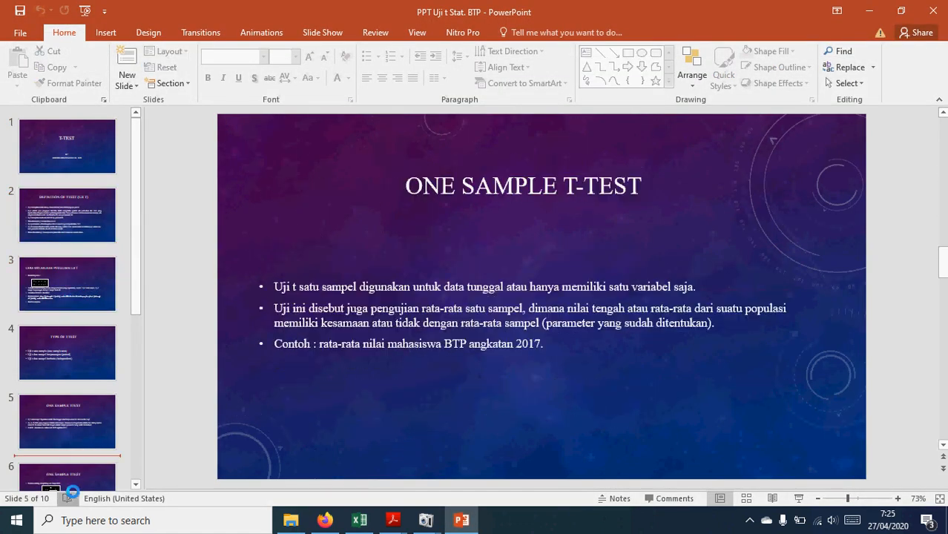
pyautogui.press('F7')
pyautogui.scroll(-2, 76, 474)
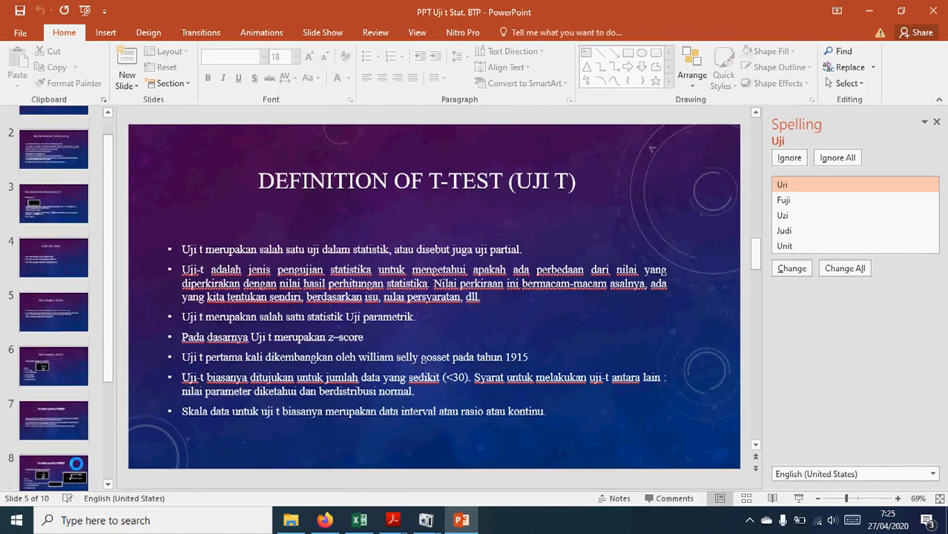
pyautogui.click(936, 122)
pyautogui.scroll(-2, 67, 415)
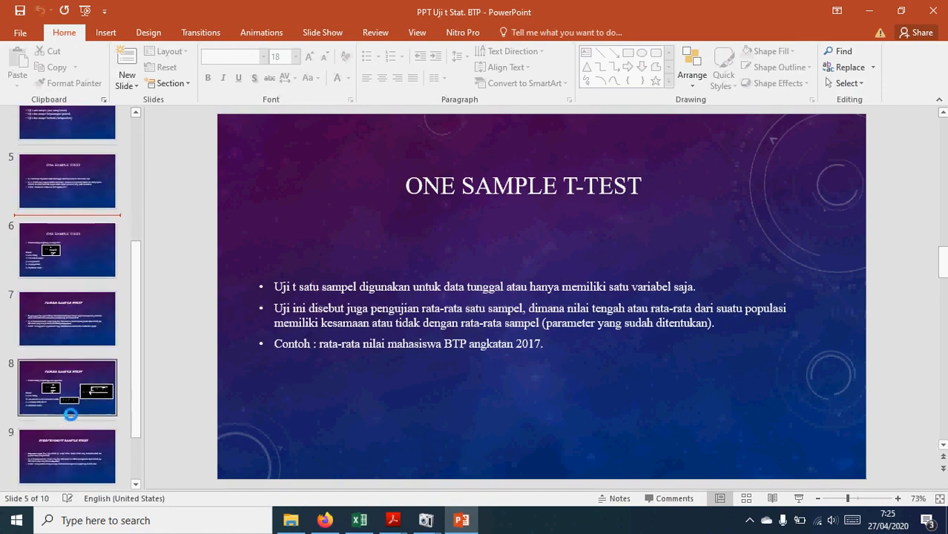
pyautogui.click(88, 419)
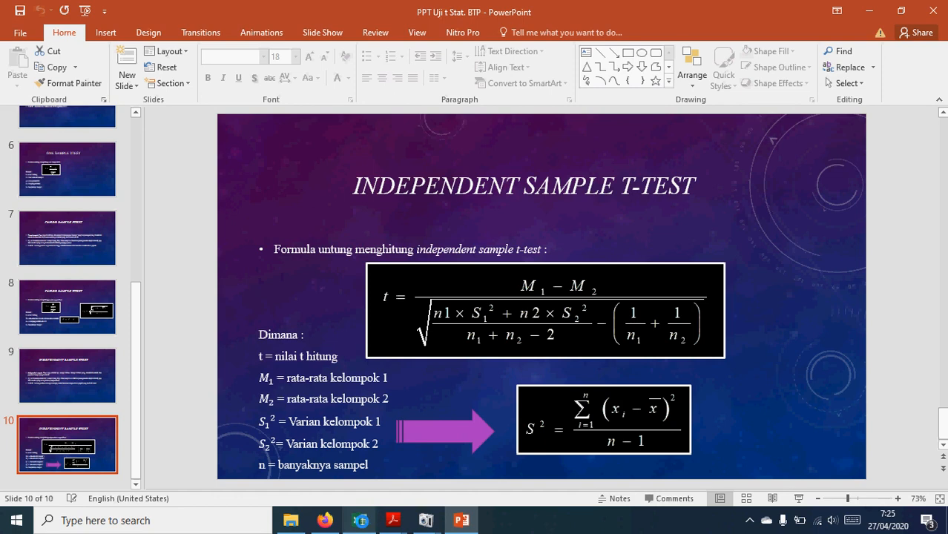
# - Compare the t hitung formula in E16 of the Excel workbook with the independent sample t-test formula on the PowerPoint slide
pyautogui.click(360, 519)
pyautogui.click(192, 324)
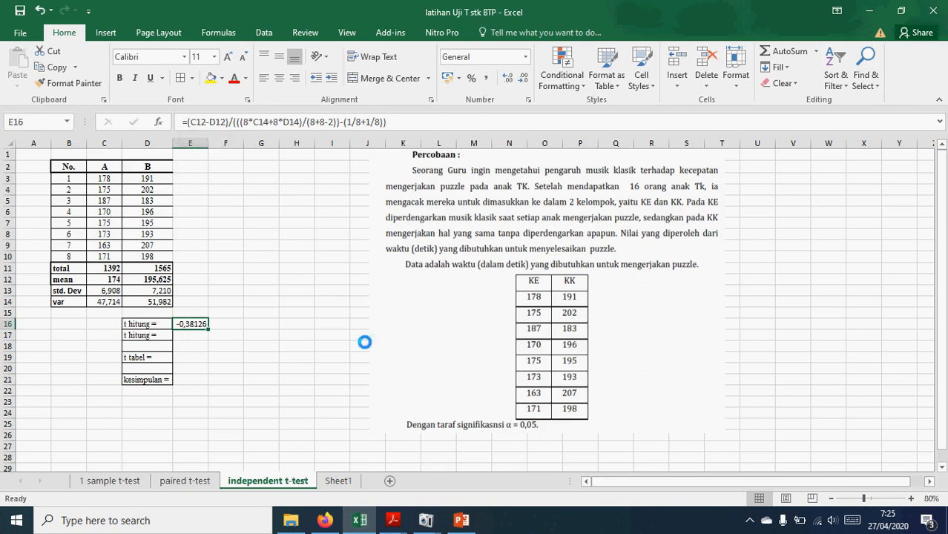
pyautogui.click(459, 519)
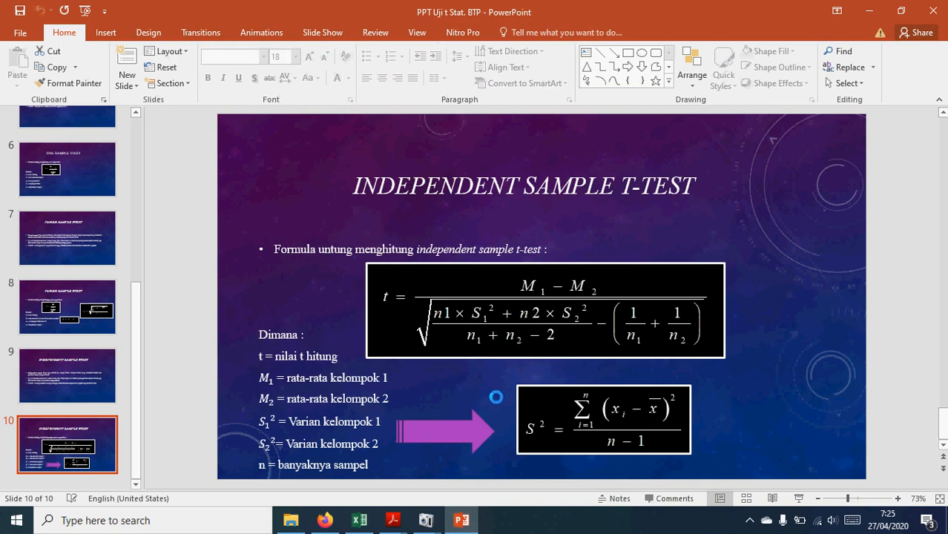
pyautogui.click(461, 519)
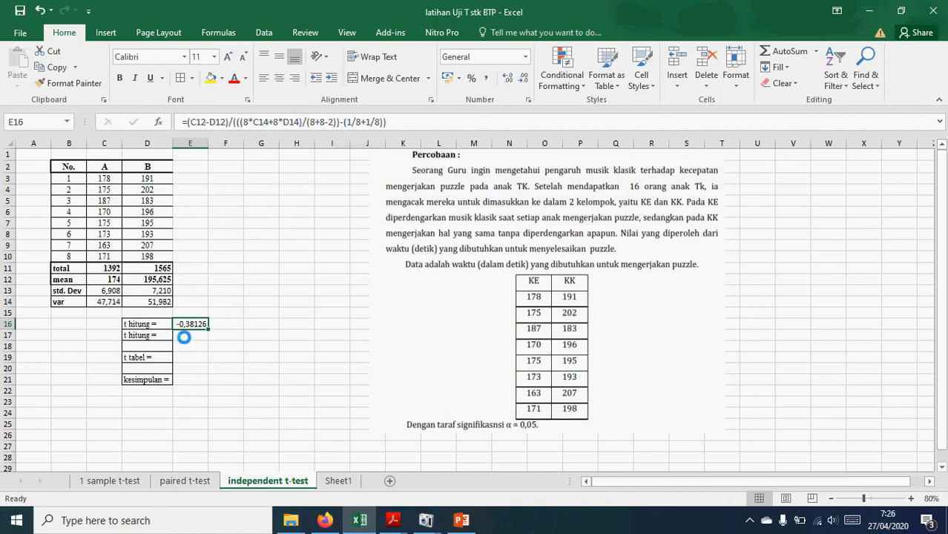
# - Enter =abs(E16) in the second t hitung cell, E17, to get the absolute t value
pyautogui.click(184, 338)
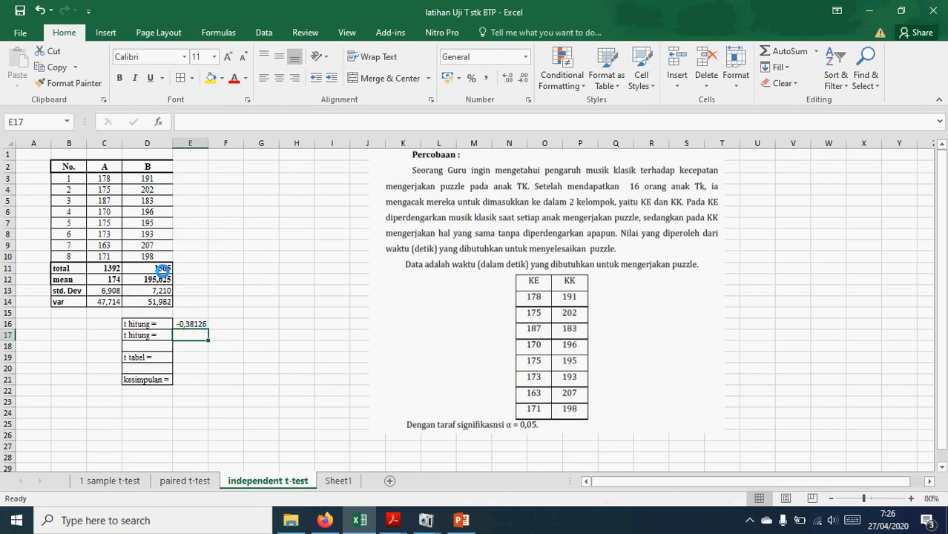
pyautogui.write('abs(')
pyautogui.press('BackSpace')
pyautogui.press('BackSpace')
pyautogui.press('BackSpace')
pyautogui.write('=abs')
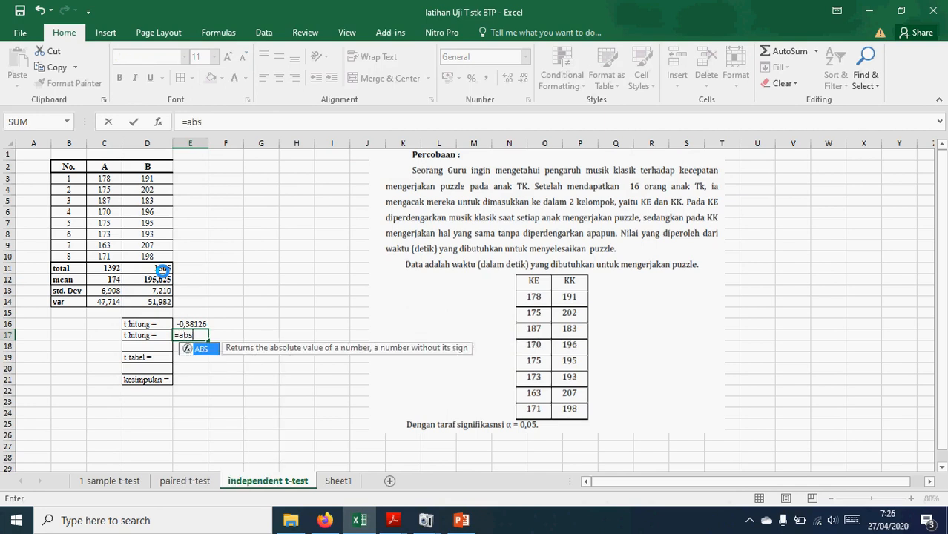
pyautogui.write('(')
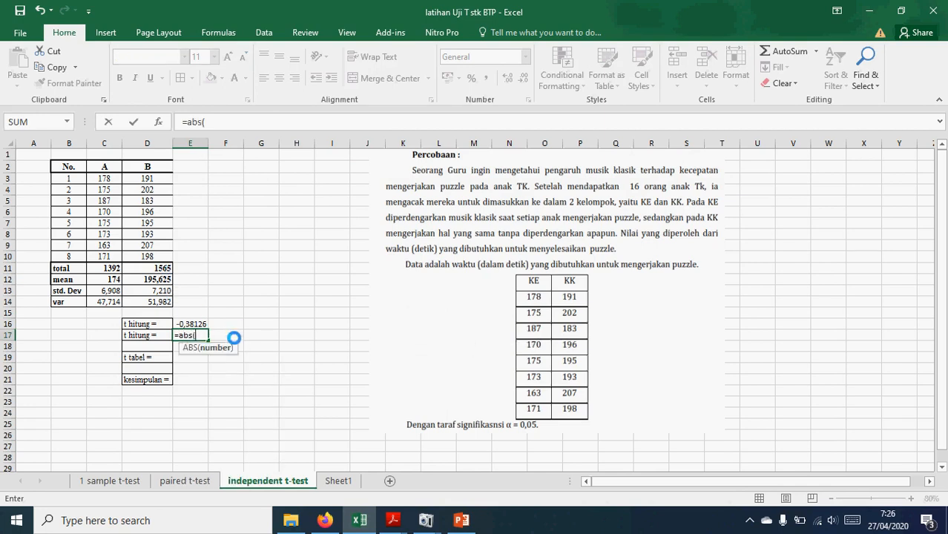
pyautogui.click(199, 324)
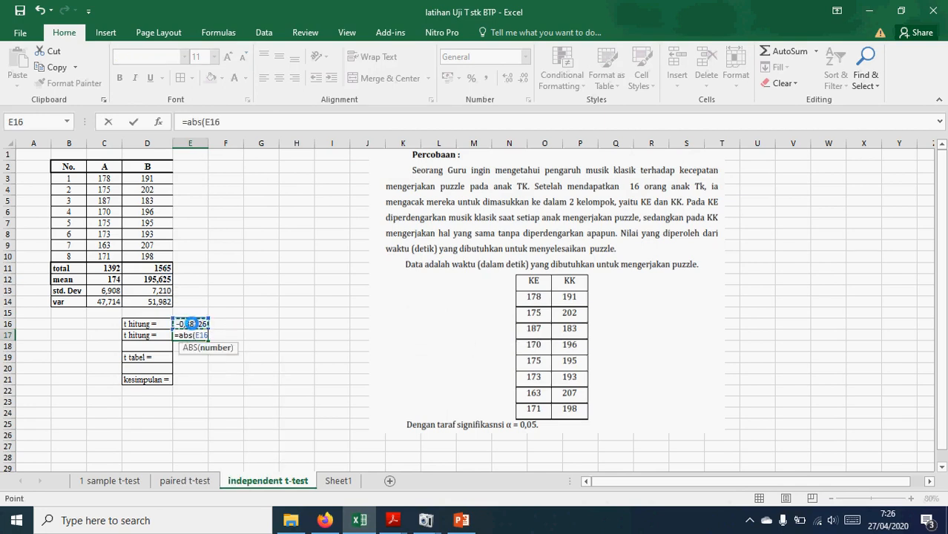
pyautogui.write(')')
pyautogui.press('Return')
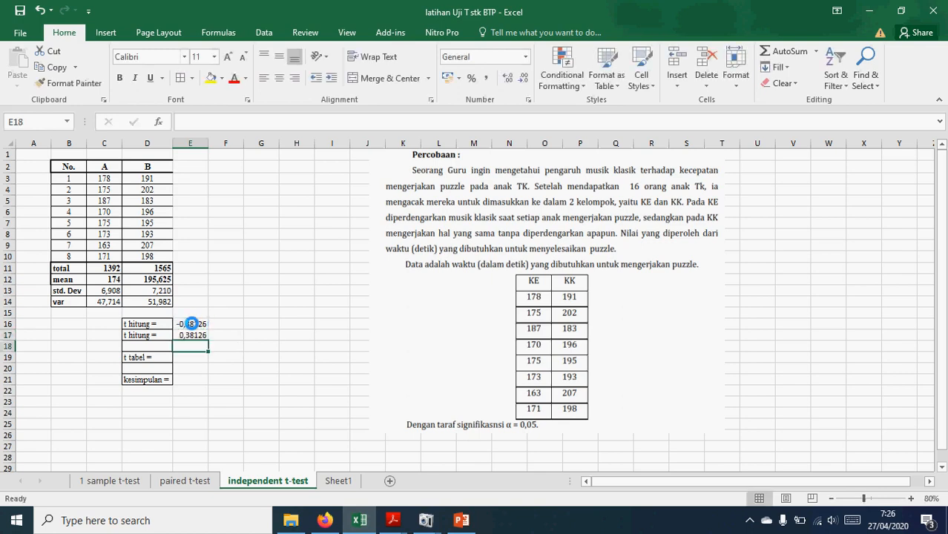
# - Reduce the displayed decimals of the two t hitung values in E16:E17 to three
pyautogui.moveTo(200, 323); pyautogui.dragTo(200, 331)
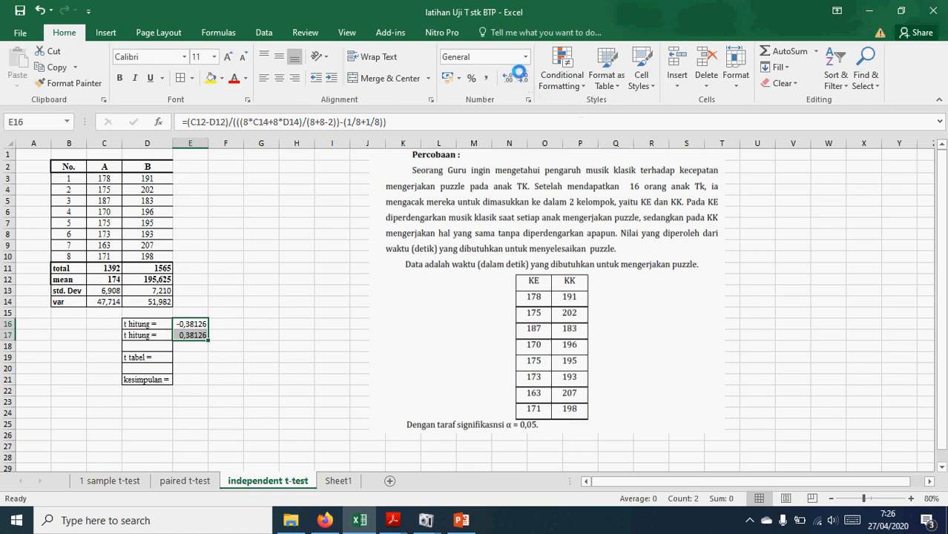
pyautogui.click(522, 72)
pyautogui.click(523, 72)
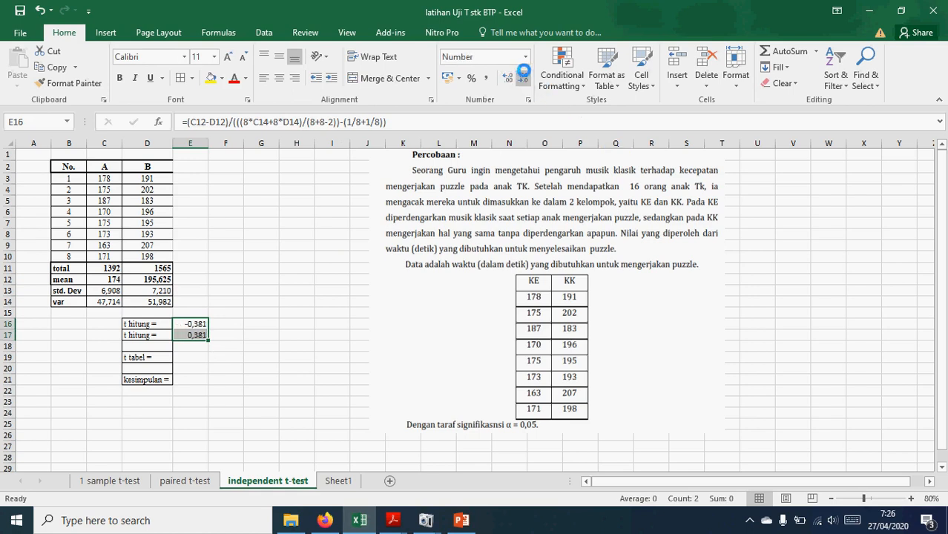
# - Calculate the t tabel value in E19 with =tinv(0,05;14)
pyautogui.click(195, 355)
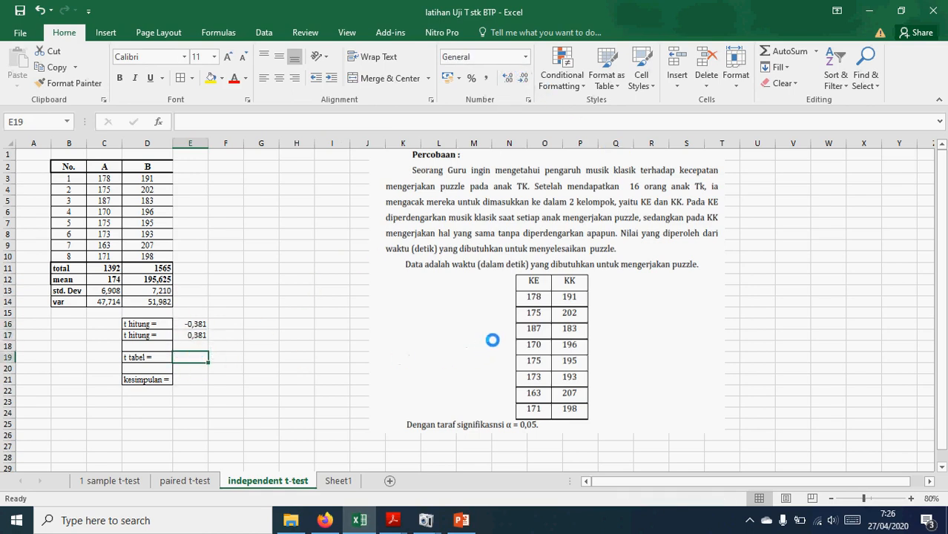
pyautogui.write('=')
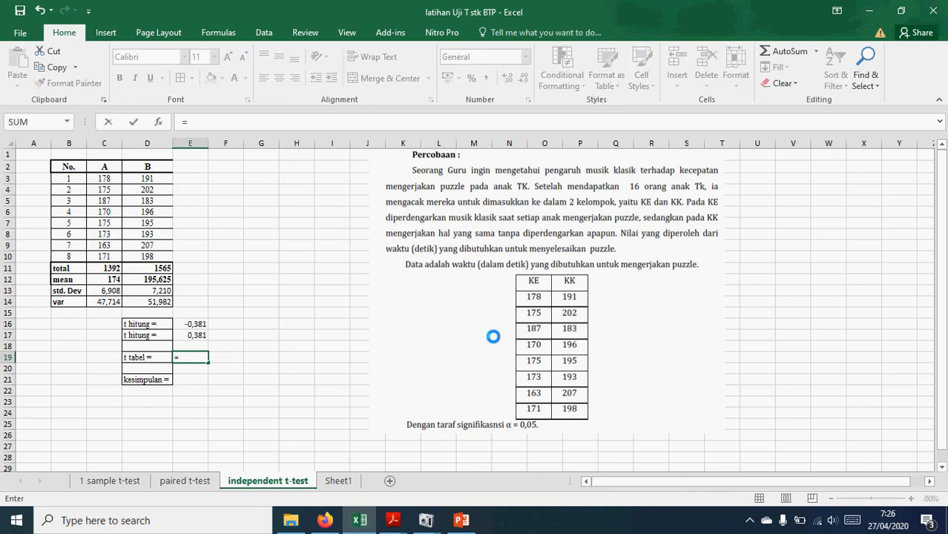
pyautogui.write('tinv')
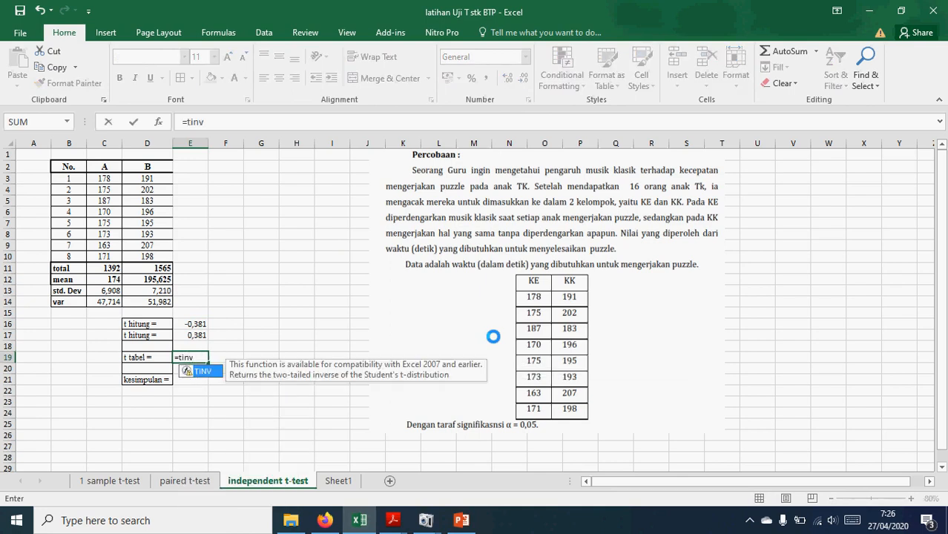
pyautogui.write('(0,')
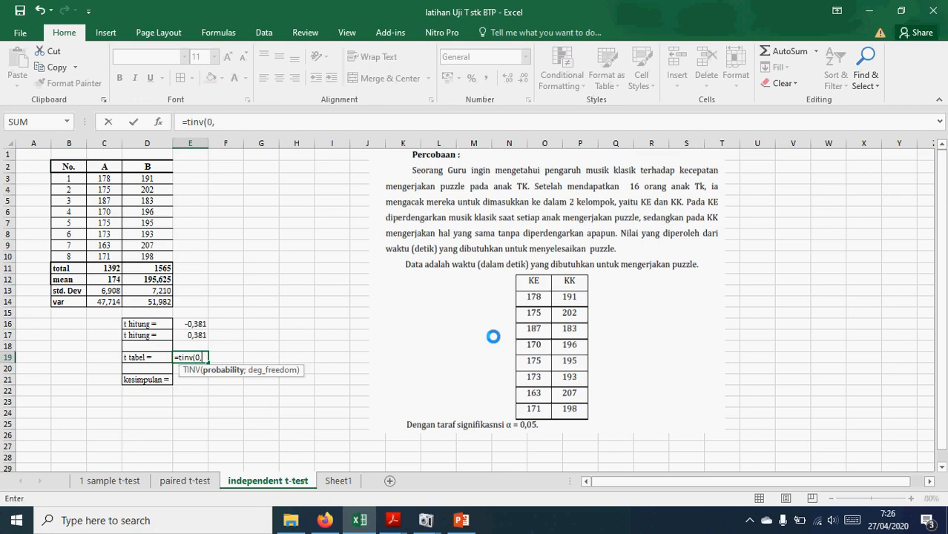
pyautogui.write('05;14')
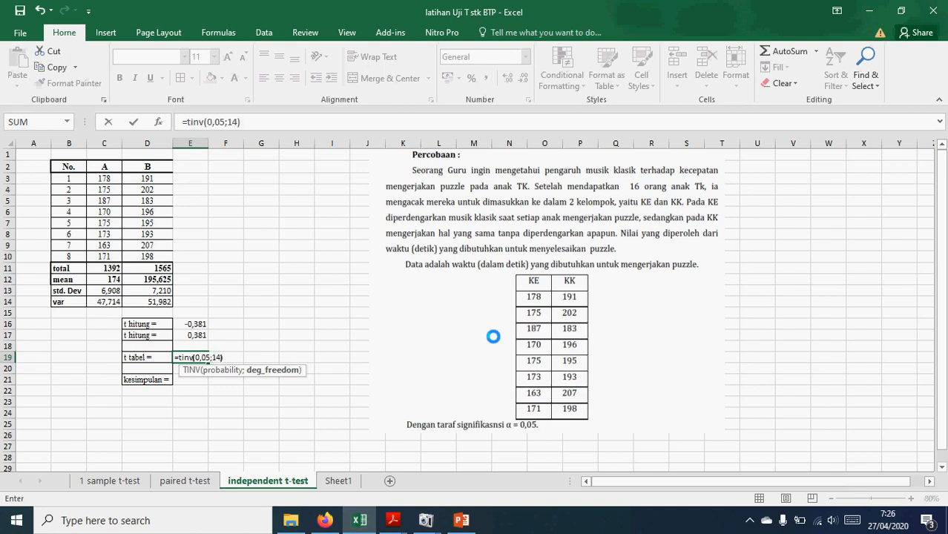
pyautogui.press('End')
pyautogui.press('Return')
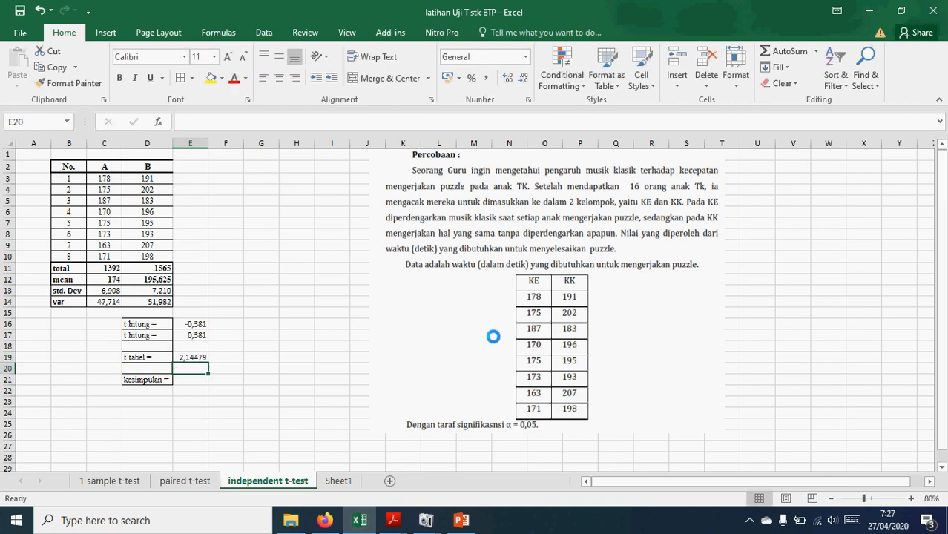
# - Start an IF formula in the kesimpulan cell E21 with the condition E17>=E19
pyautogui.click(192, 380)
pyautogui.write('=')
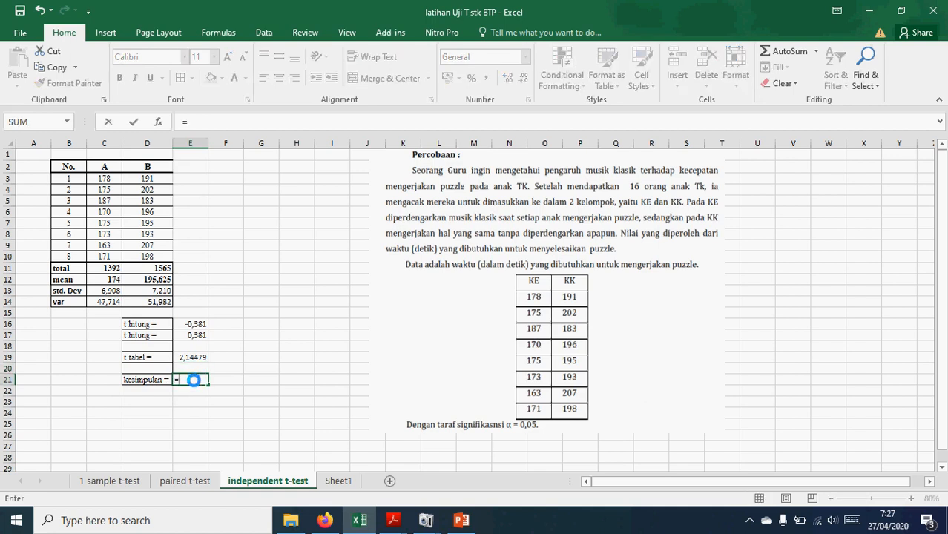
pyautogui.write('if(')
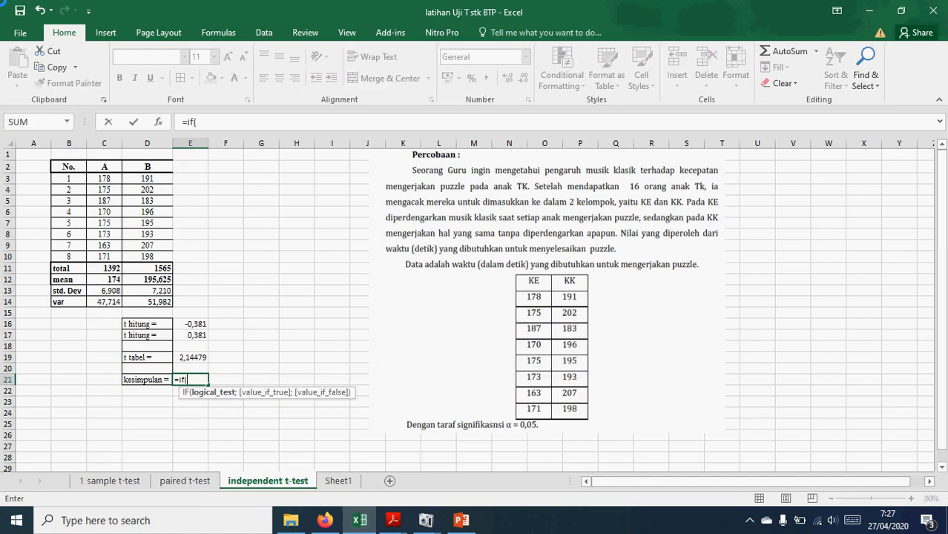
pyautogui.click(189, 335)
pyautogui.write('<')
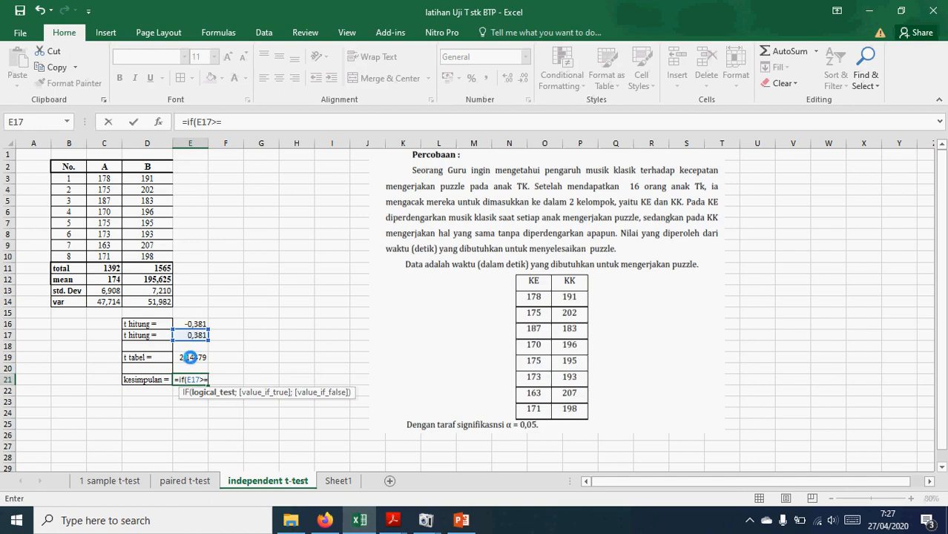
pyautogui.click(190, 357)
pyautogui.write(';')
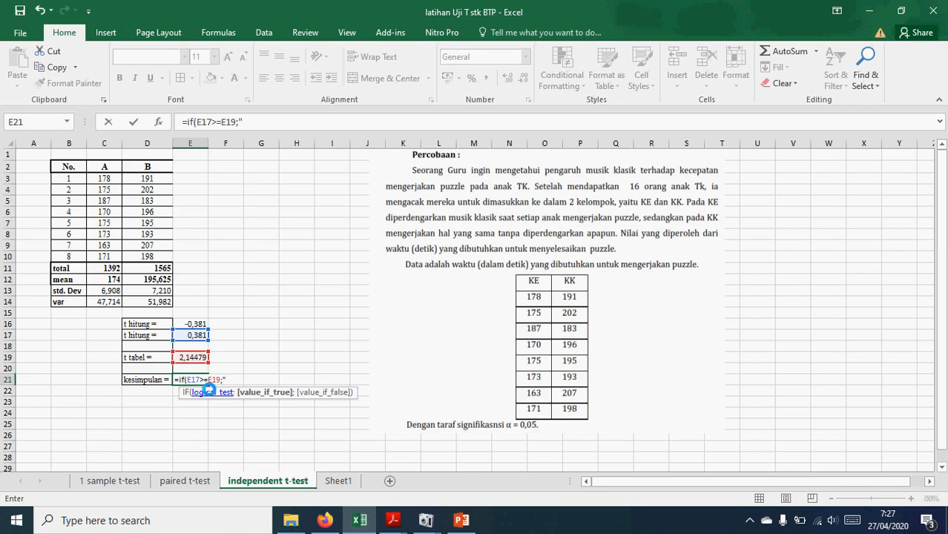
# - Complete the IF formula in E21 with "H0 ditolak" as the true result and "H0 diterima" as the false result
pyautogui.write('ditolak')
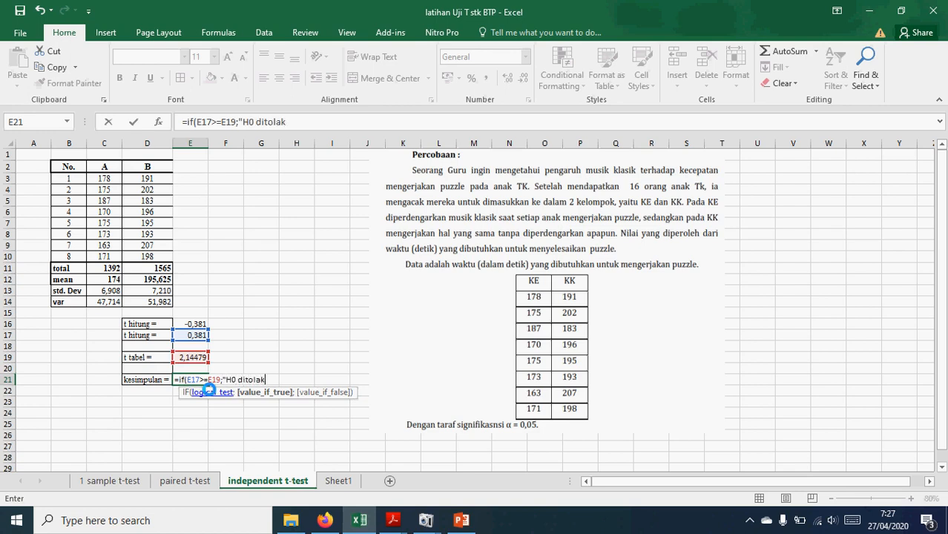
pyautogui.write('";')
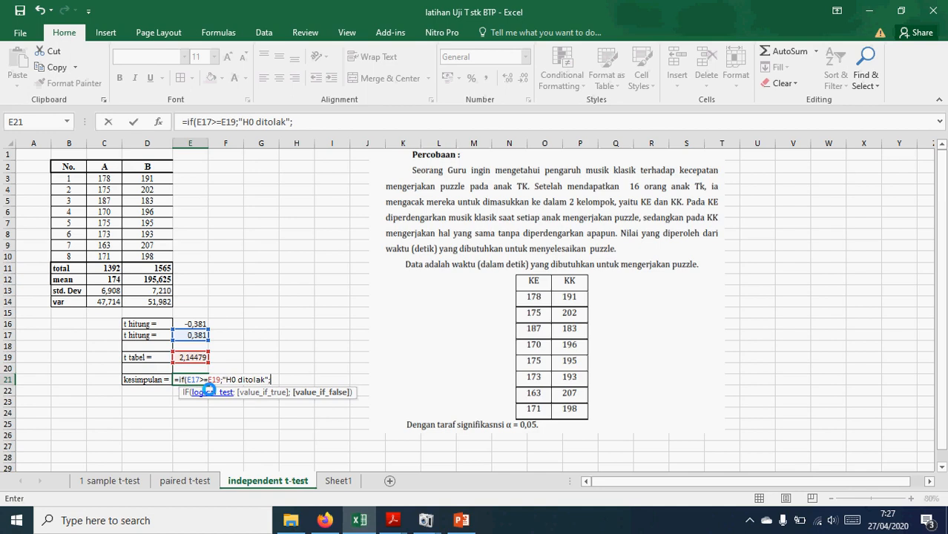
pyautogui.write('"H0 diterima"')
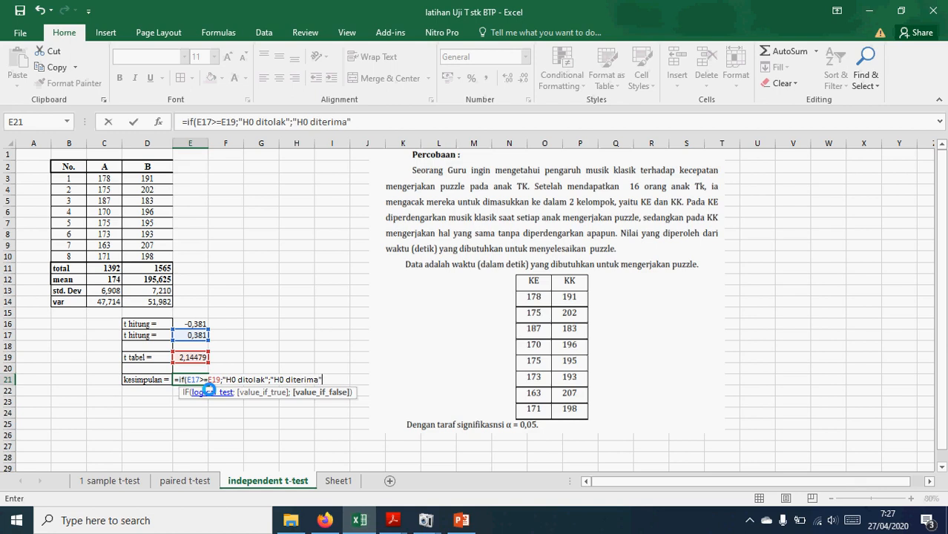
pyautogui.write(')')
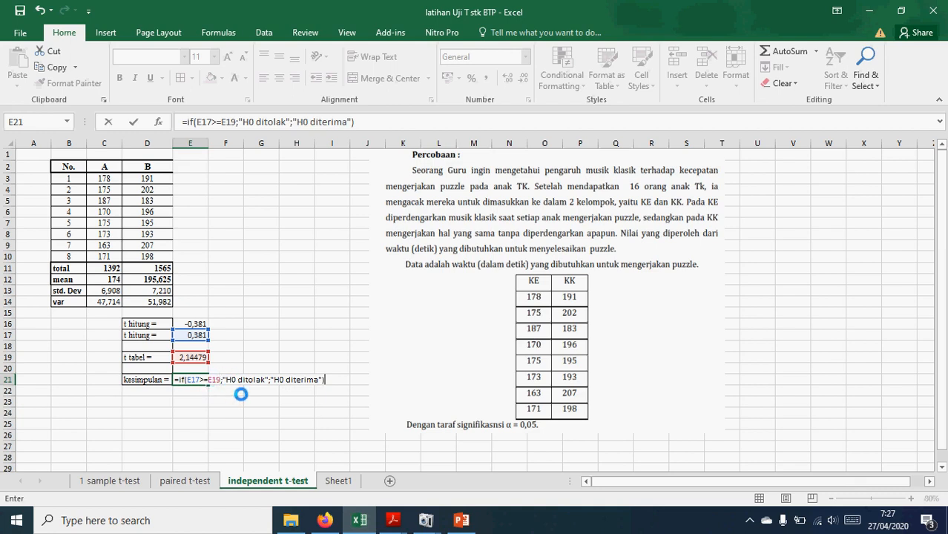
pyautogui.press('Return')
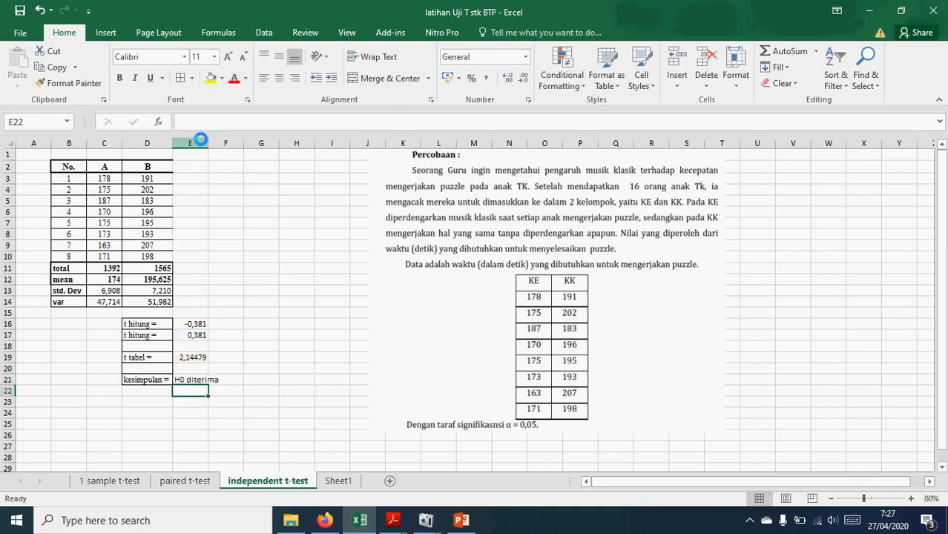
# - Widen column E to fit the conclusion text and reduce the t tabel value in E19 to three decimals
pyautogui.moveTo(208, 143); pyautogui.dragTo(249, 152)
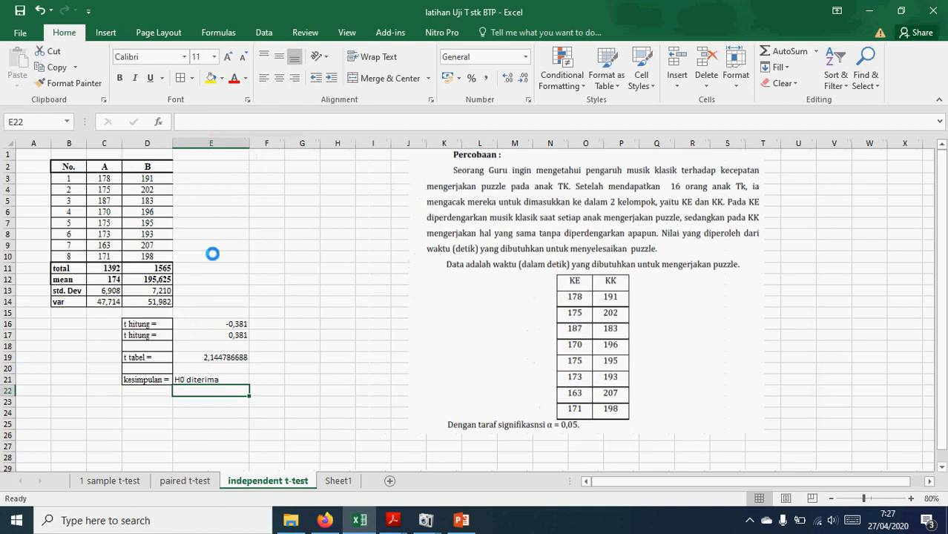
pyautogui.click(223, 359)
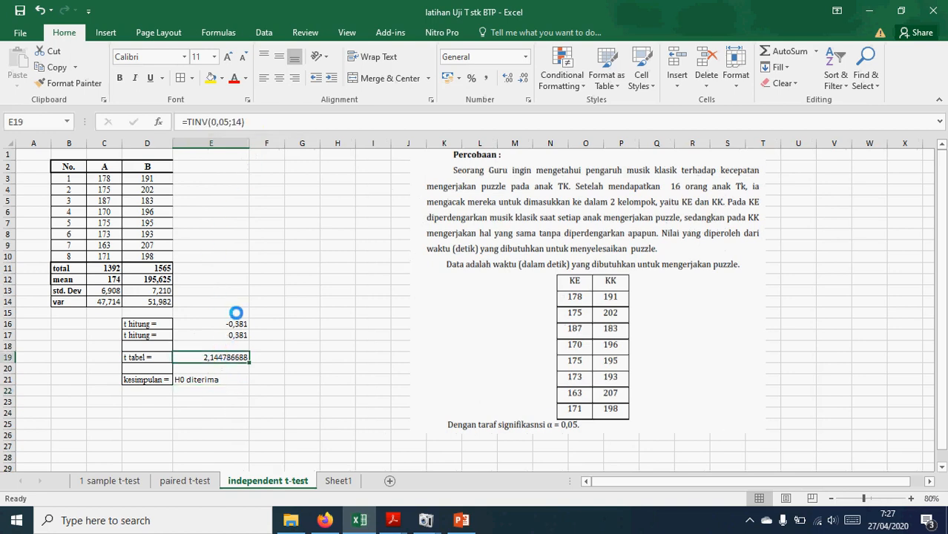
pyautogui.click(519, 78)
pyautogui.click(519, 79)
pyautogui.click(519, 78)
pyautogui.click(519, 78)
pyautogui.click(519, 79)
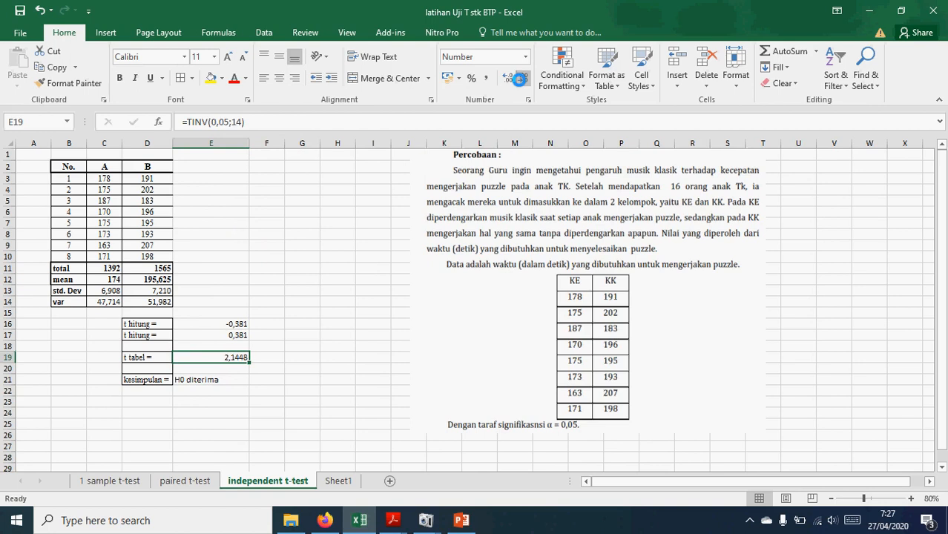
pyautogui.click(519, 79)
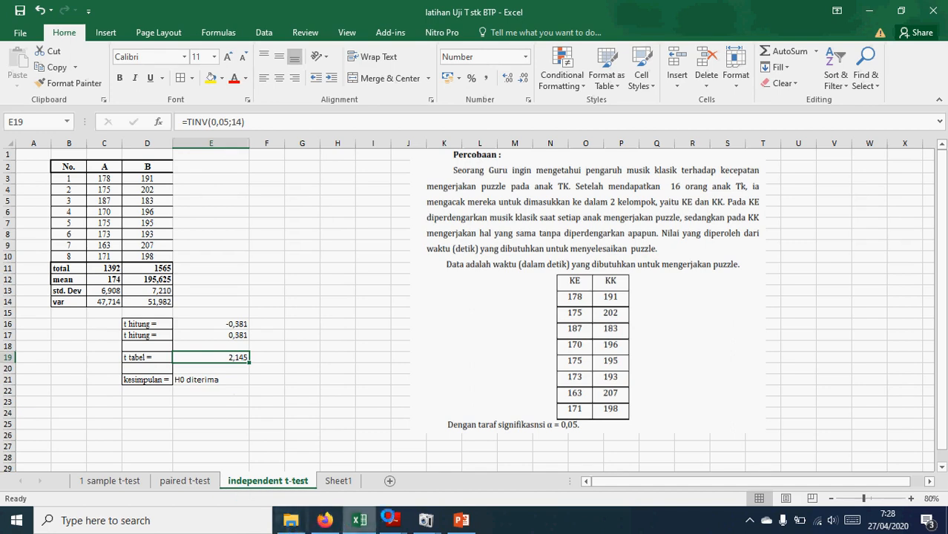
pyautogui.click(426, 520)
pyautogui.click(370, 461)
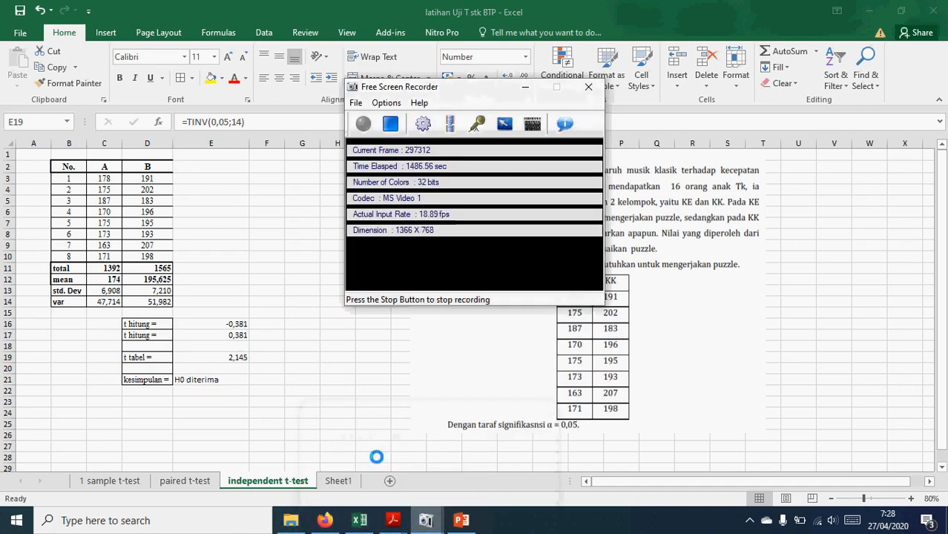